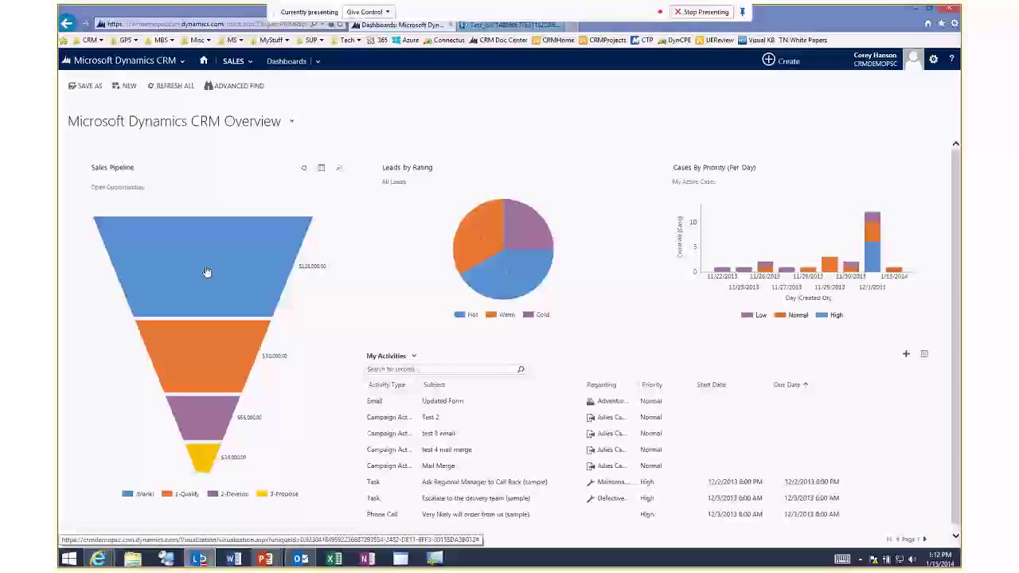
# Drill the blue (blank) funnel segment down by Owner into an estimated-revenue bar chart.
pyautogui.click(207, 272)
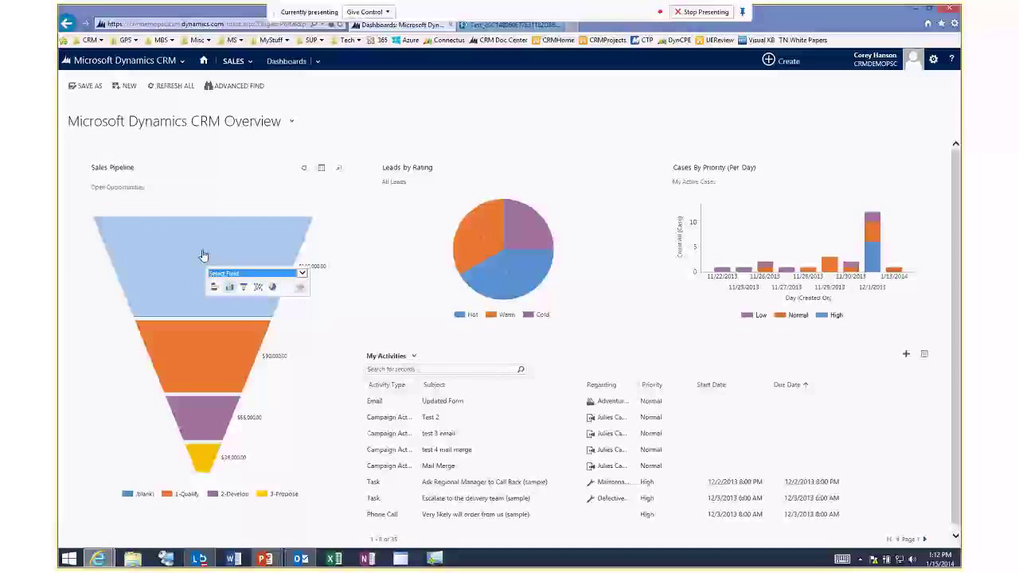
pyautogui.click(302, 274)
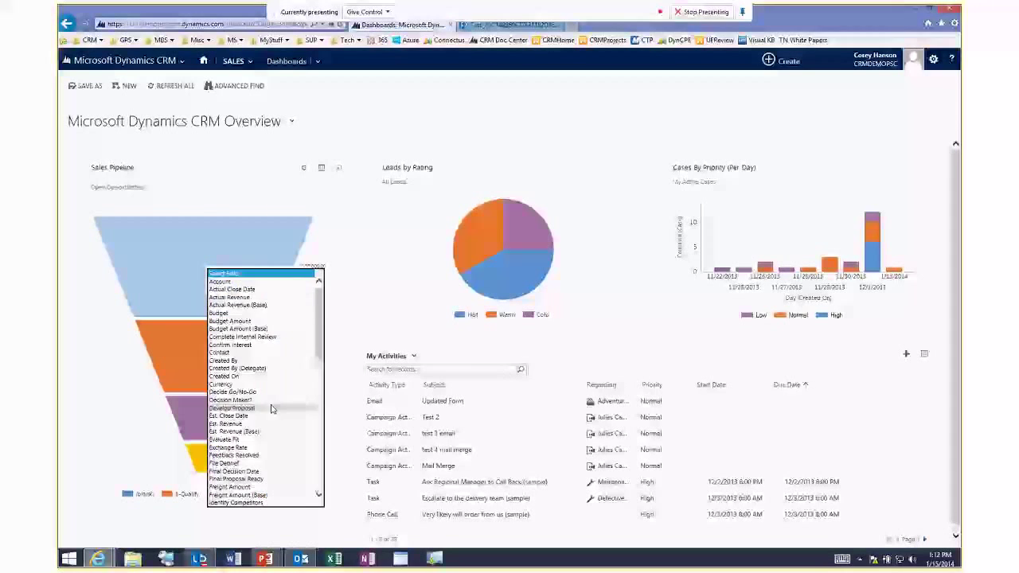
pyautogui.scroll(-5, 271, 414)
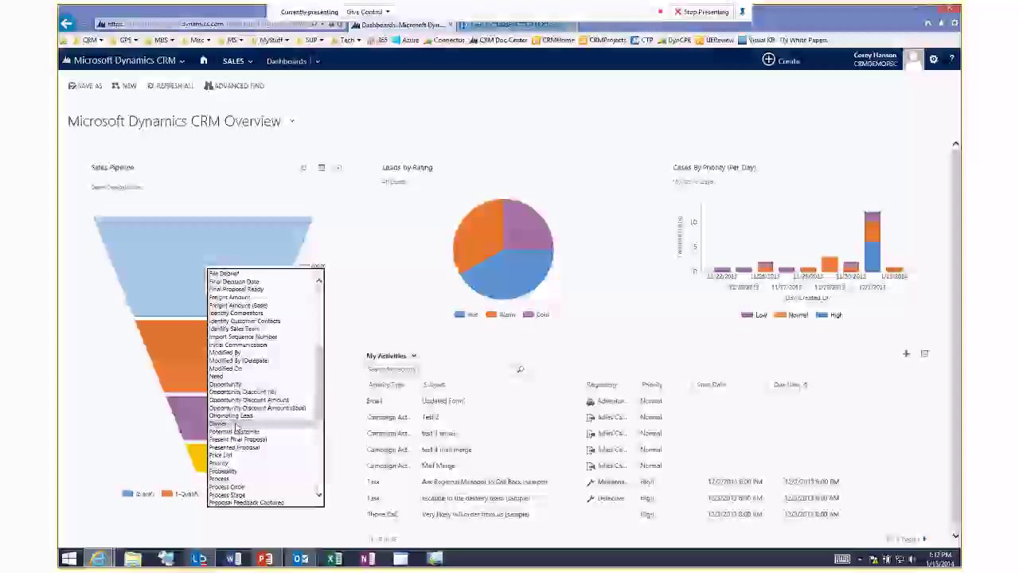
pyautogui.click(237, 315)
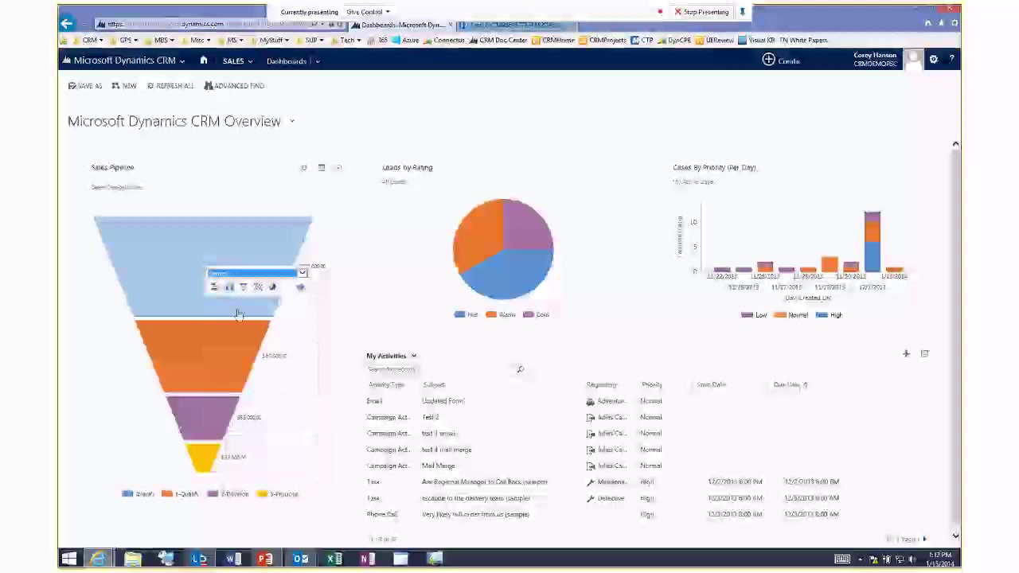
pyautogui.click(301, 288)
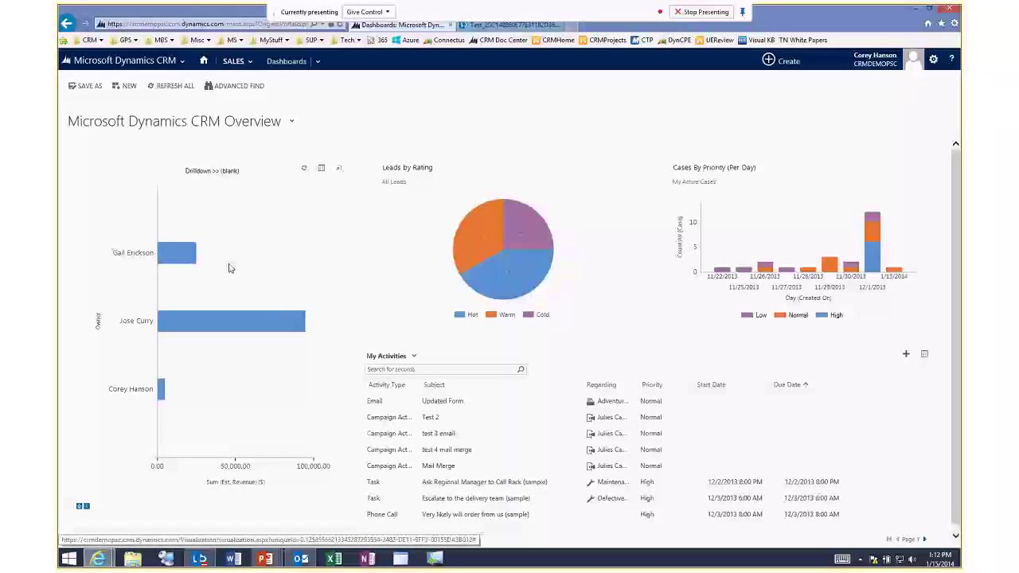
# View the chart's records, then filter the list by each owner bar, ending on the bottom one.
pyautogui.click(323, 172)
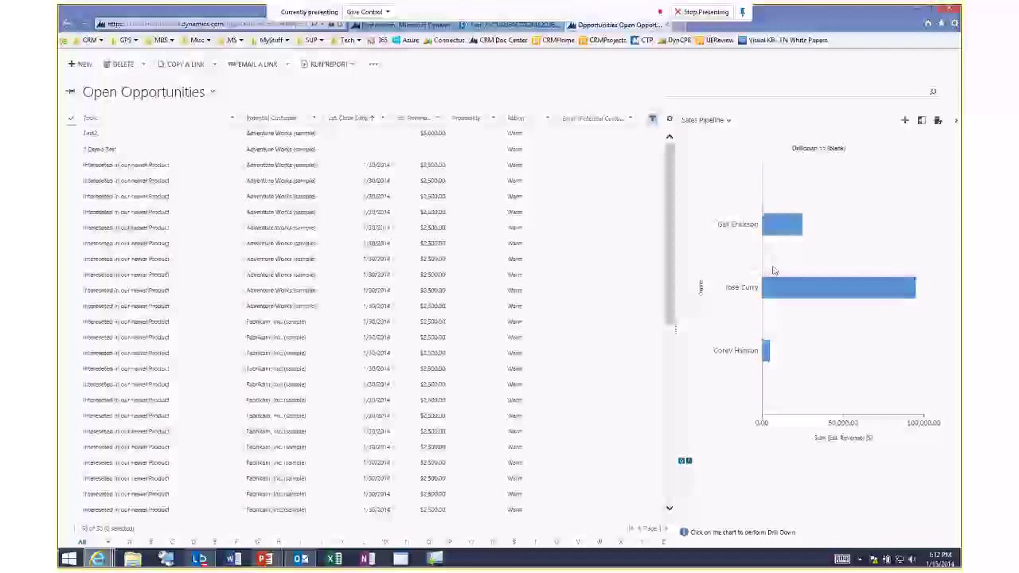
pyautogui.click(779, 231)
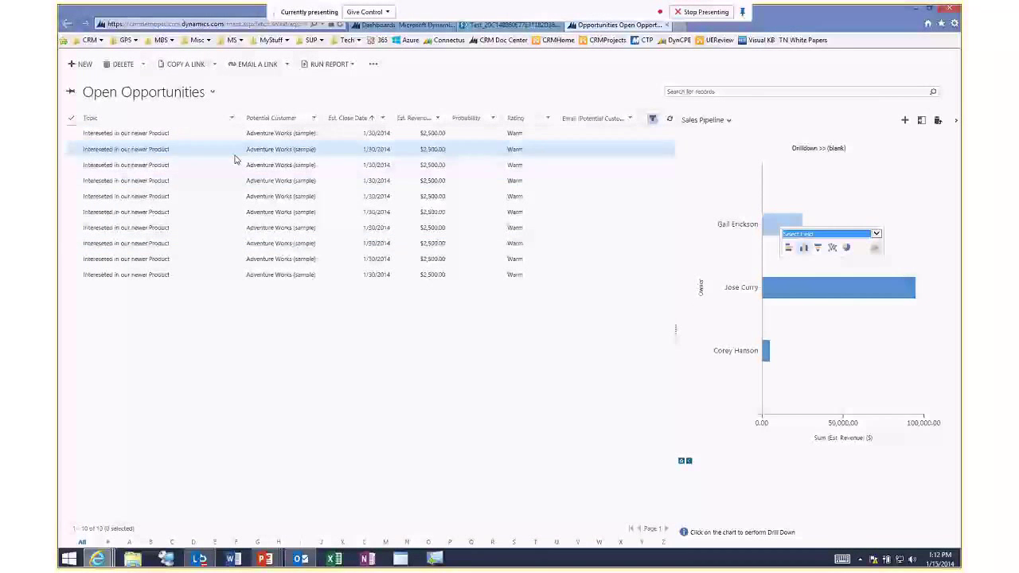
pyautogui.click(787, 299)
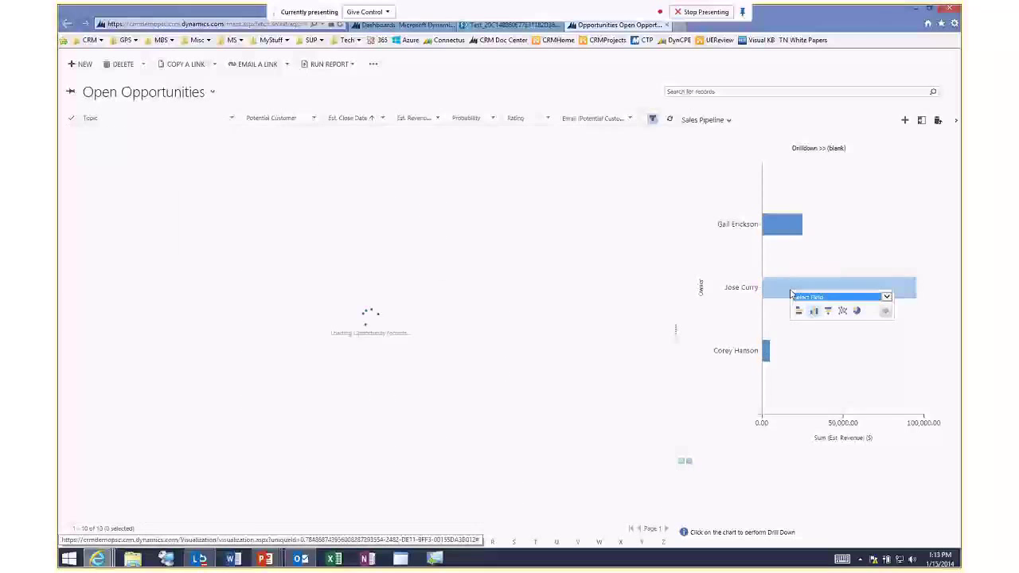
pyautogui.click(766, 352)
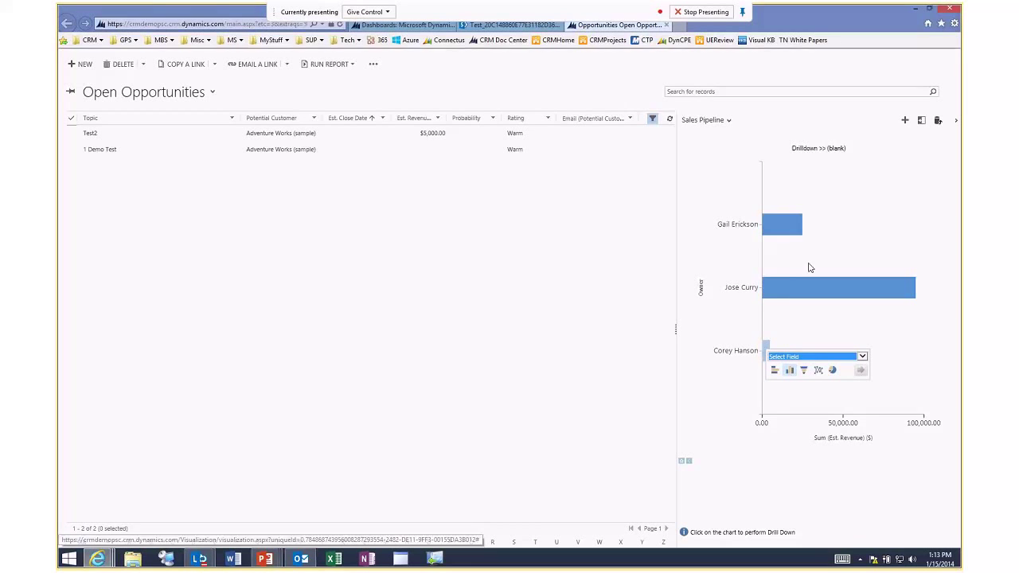
pyautogui.moveTo(793, 294)
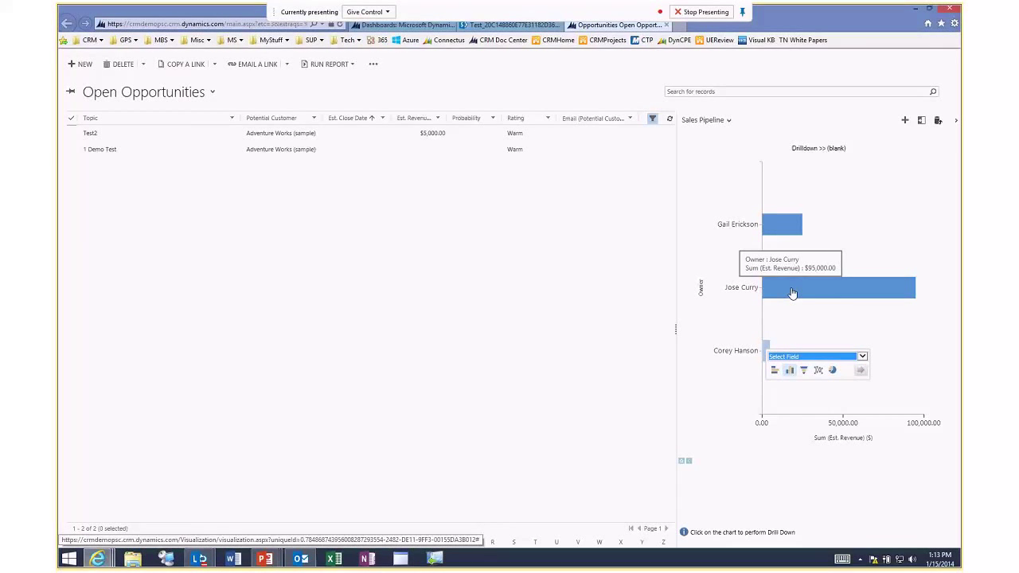
# Clear the list filter, refresh the funnel chart, then filter by 1-Qualify, 2-Develop and 3-Propose.
pyautogui.click(652, 119)
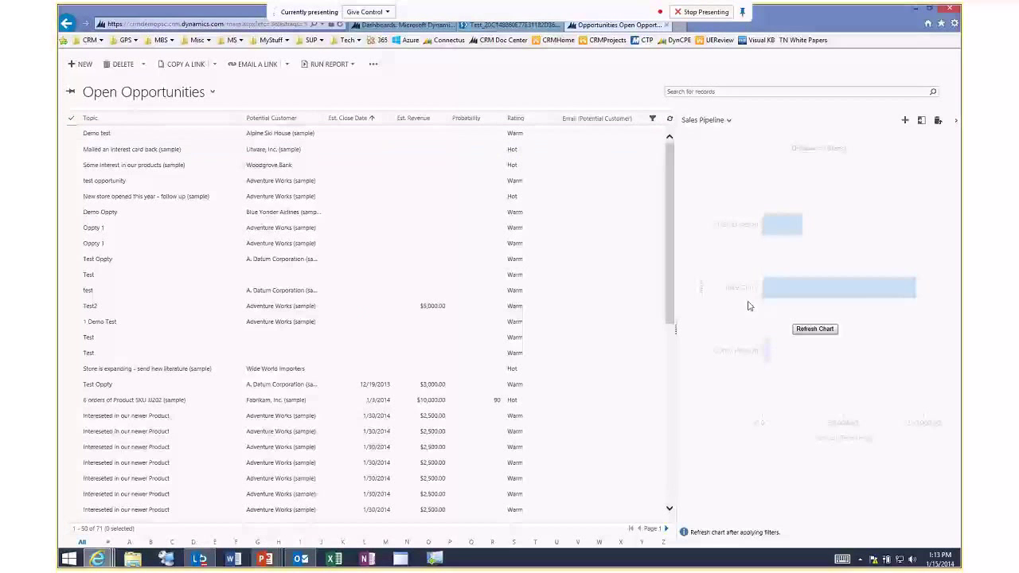
pyautogui.click(815, 330)
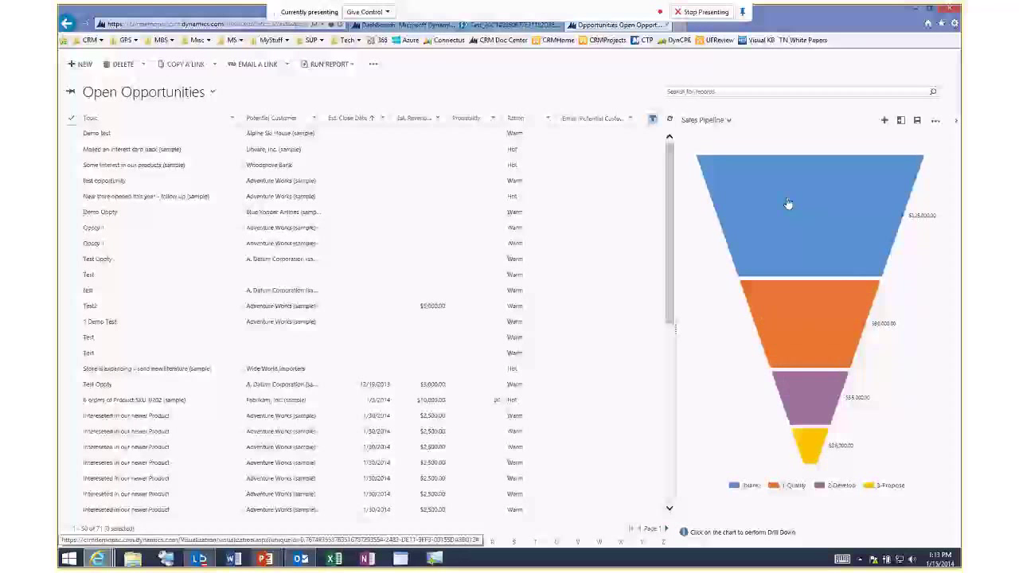
pyautogui.click(816, 317)
pyautogui.click(812, 400)
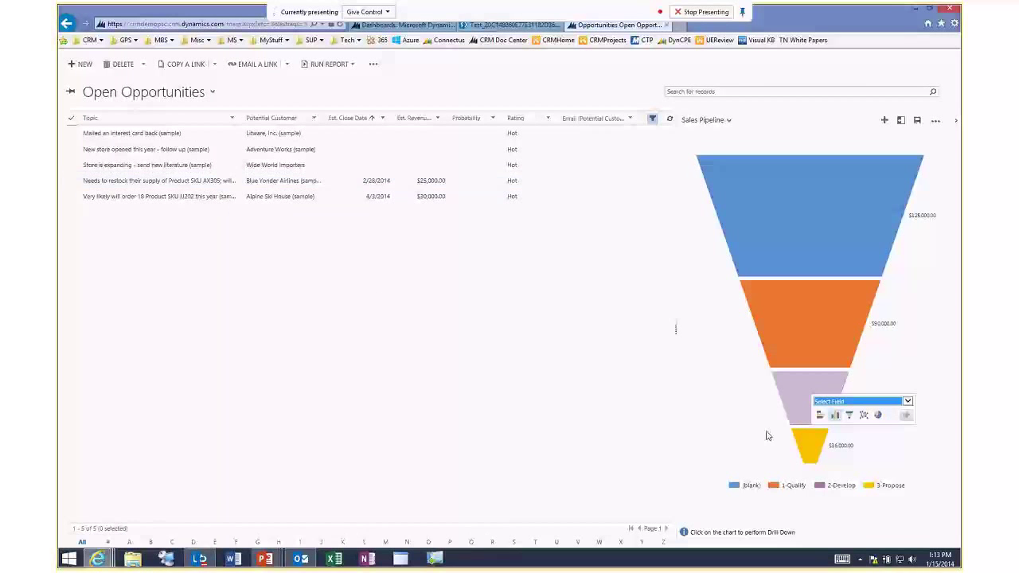
pyautogui.click(805, 446)
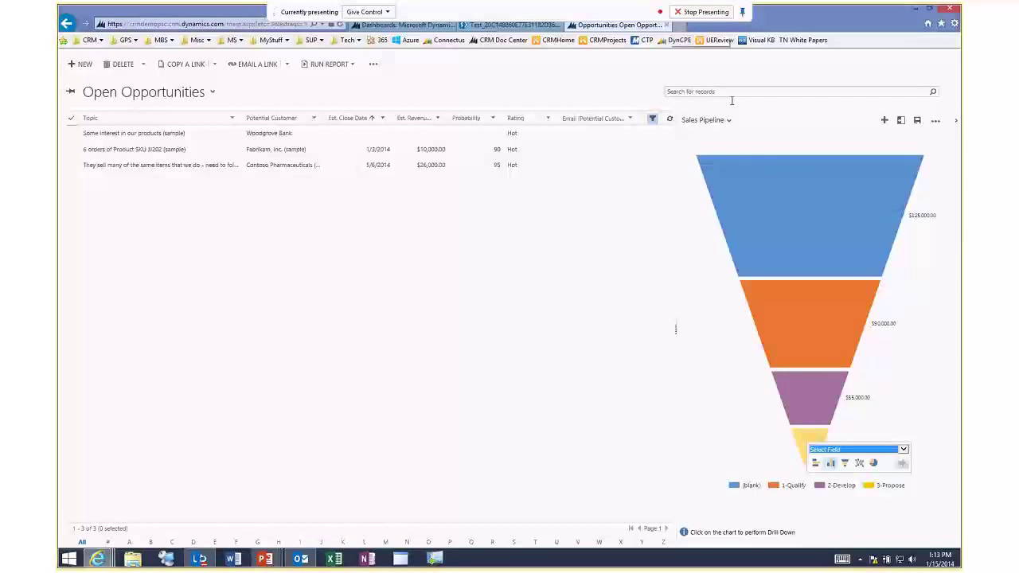
pyautogui.moveTo(790, 229)
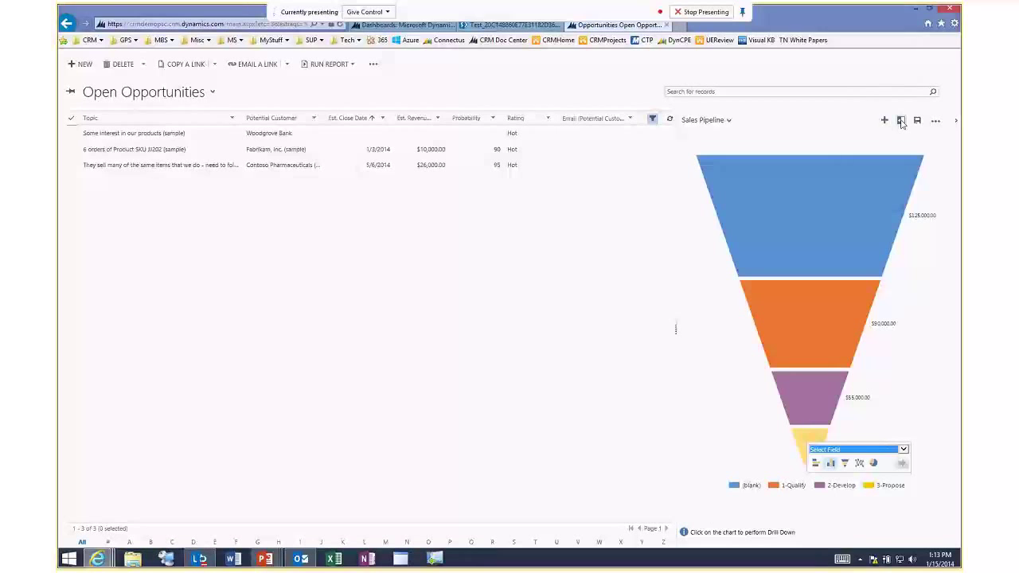
# Save a new 'Test Chart' with Topic series and Rating categories, showing all 71 opportunities.
pyautogui.click(885, 121)
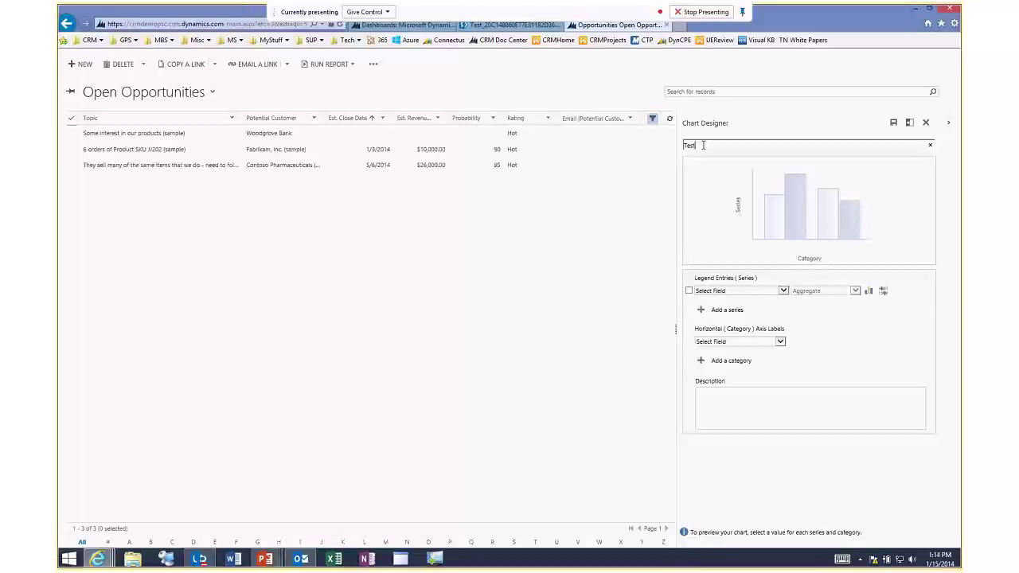
pyautogui.write('Test Chart')
pyautogui.click(784, 292)
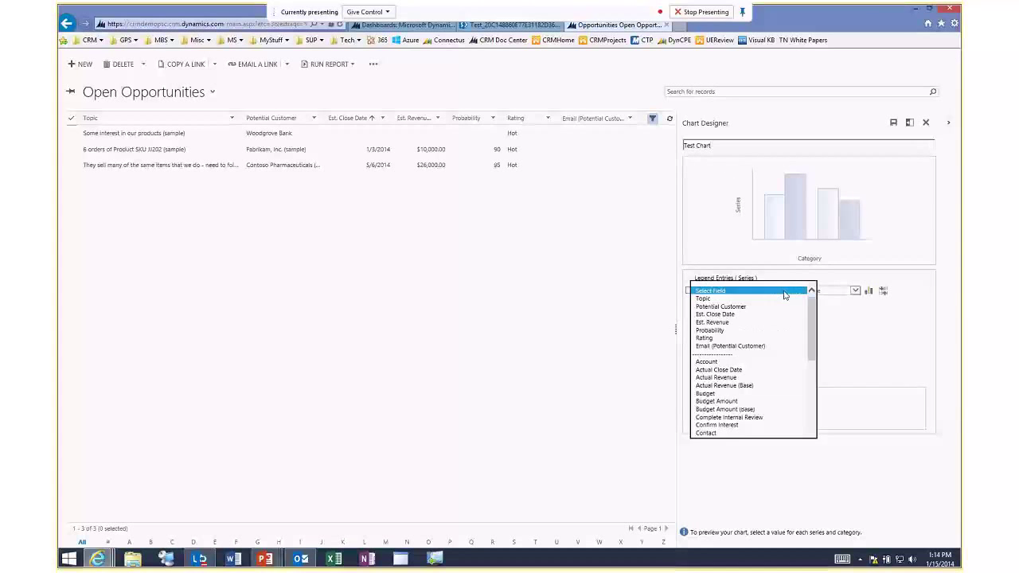
pyautogui.click(728, 300)
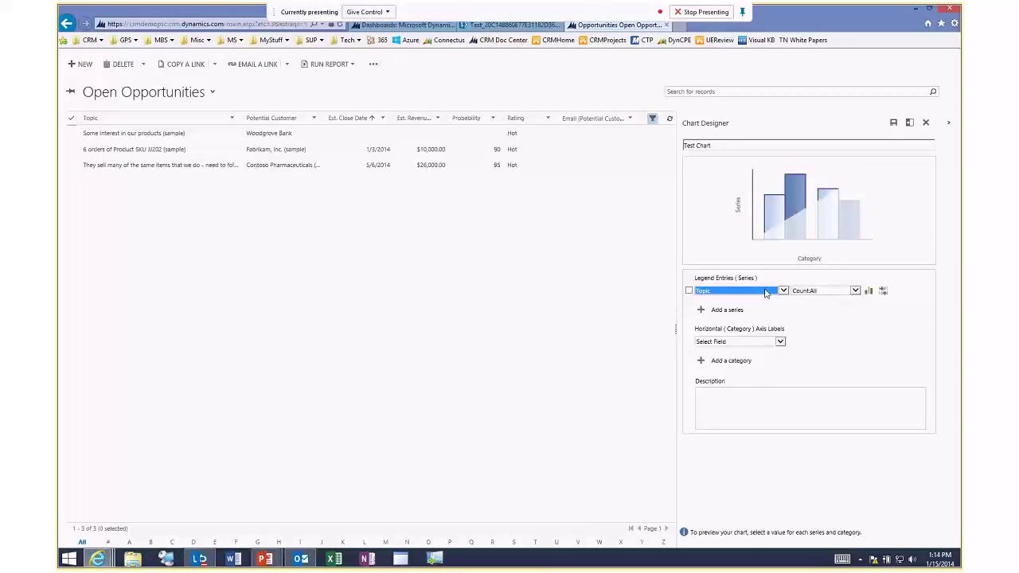
pyautogui.click(781, 342)
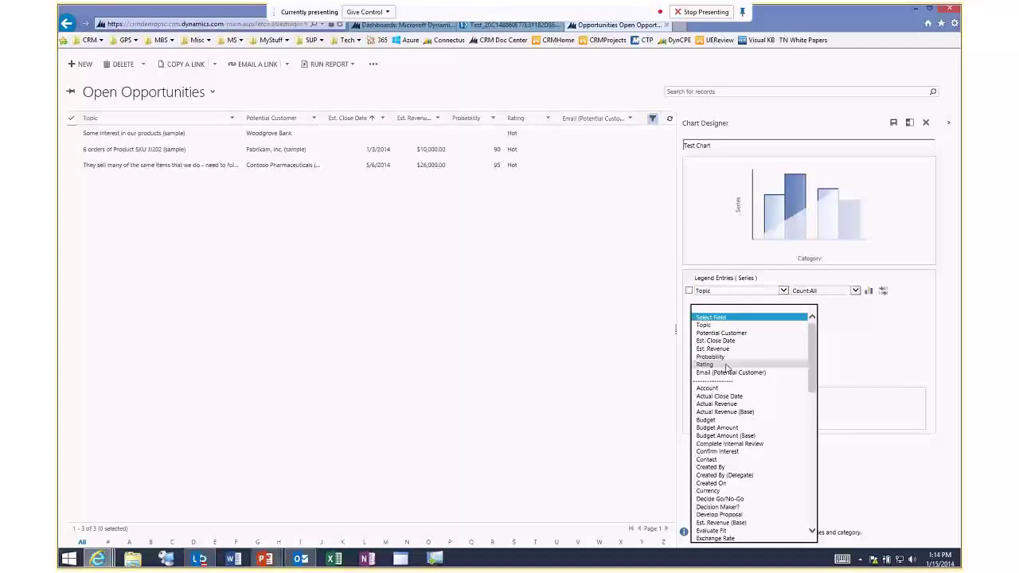
pyautogui.click(730, 368)
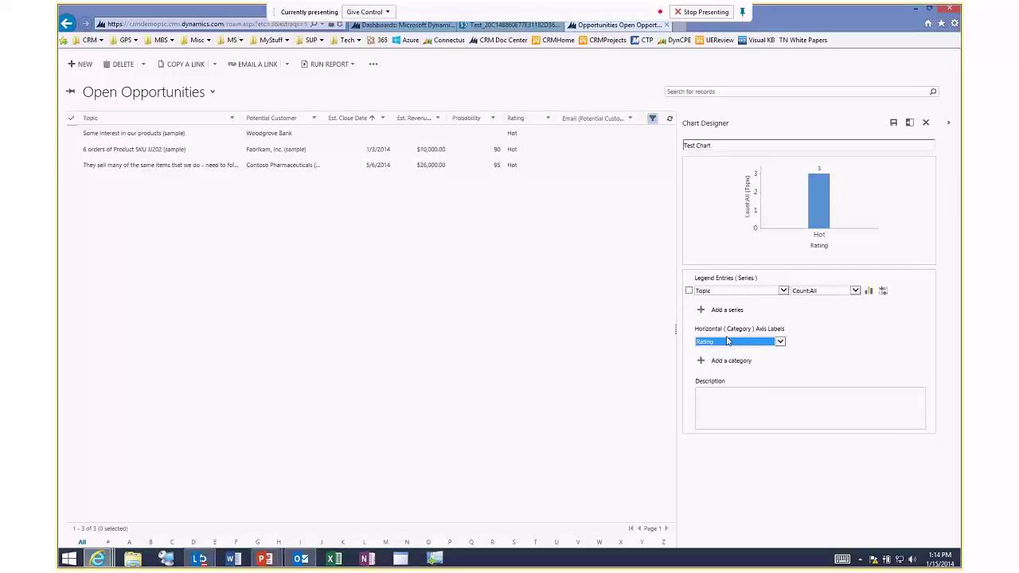
pyautogui.click(894, 124)
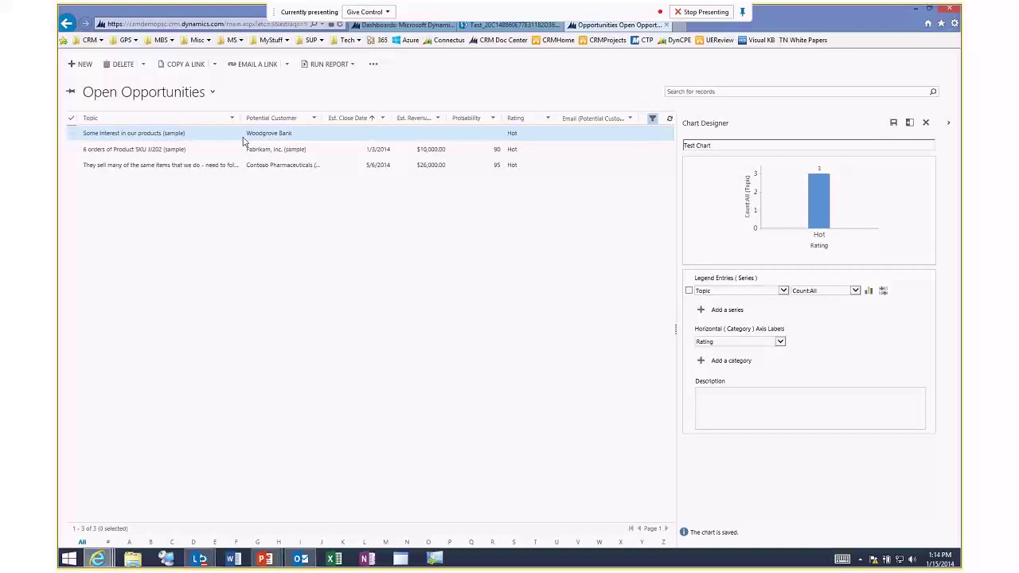
pyautogui.click(908, 124)
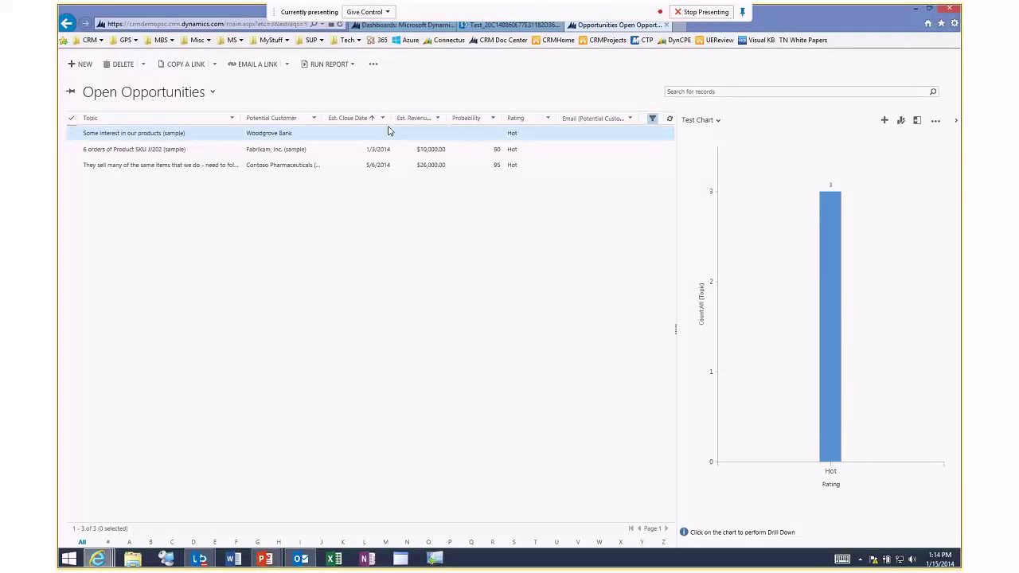
pyautogui.click(652, 118)
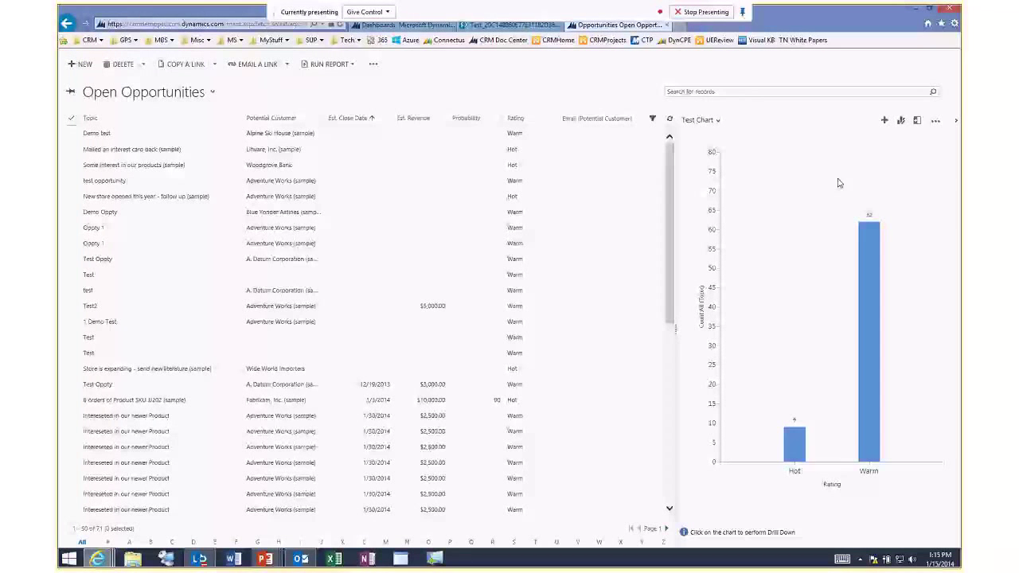
# Collapse the chart pane, close the Opportunities list, and go back to the Overview dashboard.
pyautogui.click(956, 120)
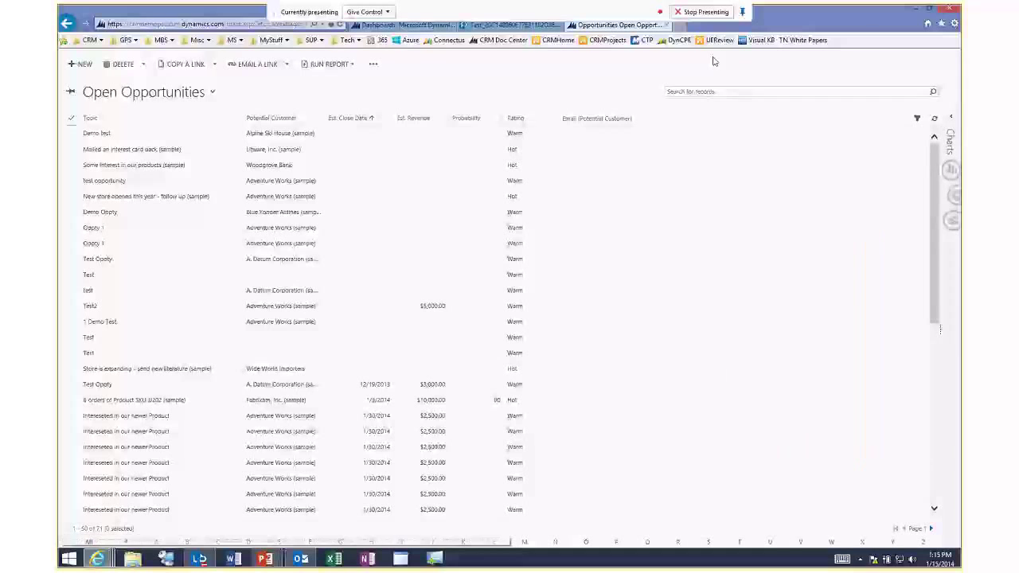
pyautogui.click(668, 25)
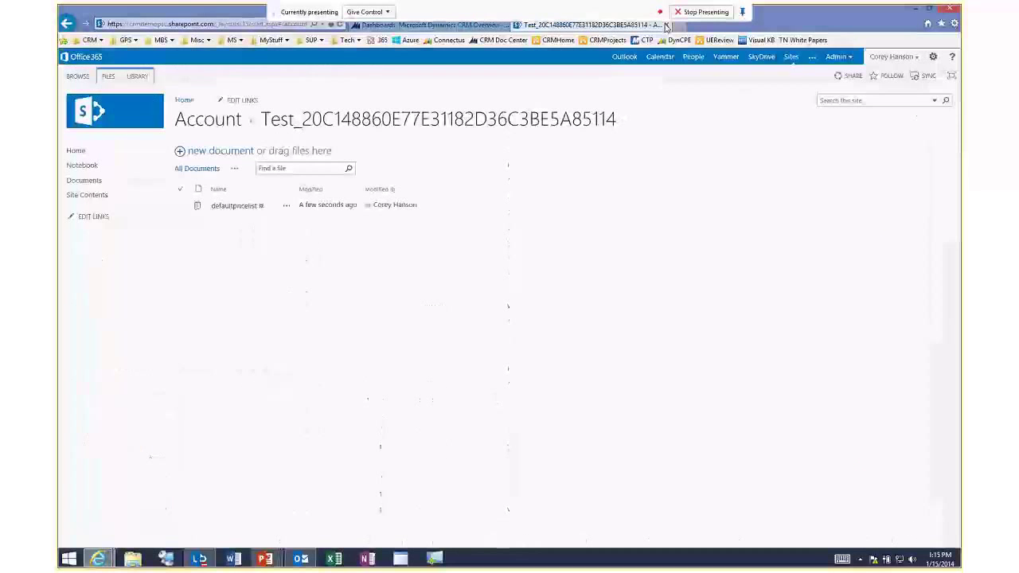
pyautogui.click(458, 26)
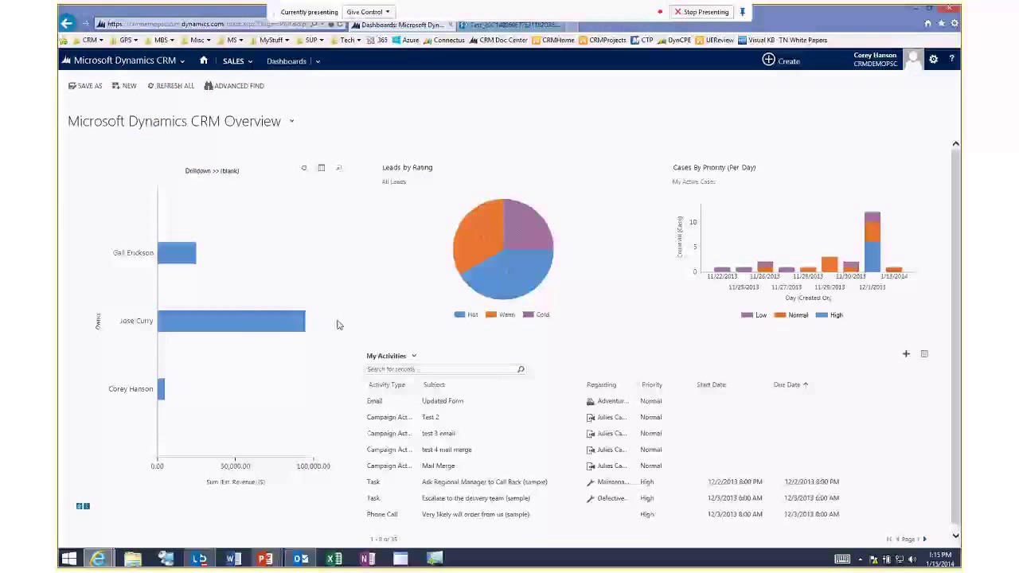
# Reset the Sales Pipeline chart to the full stage funnel and show the main CRM area tiles.
pyautogui.click(83, 508)
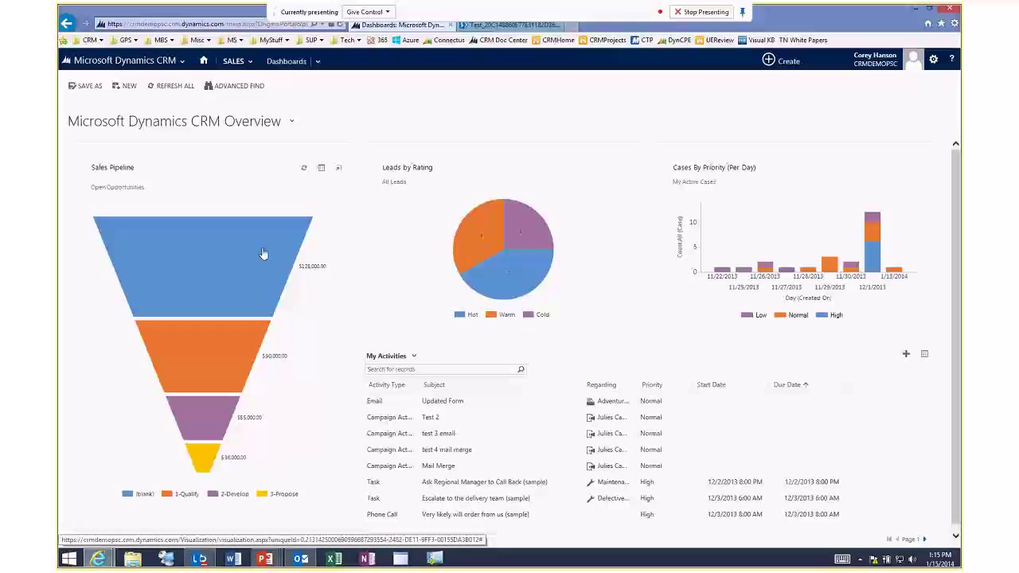
pyautogui.moveTo(271, 261)
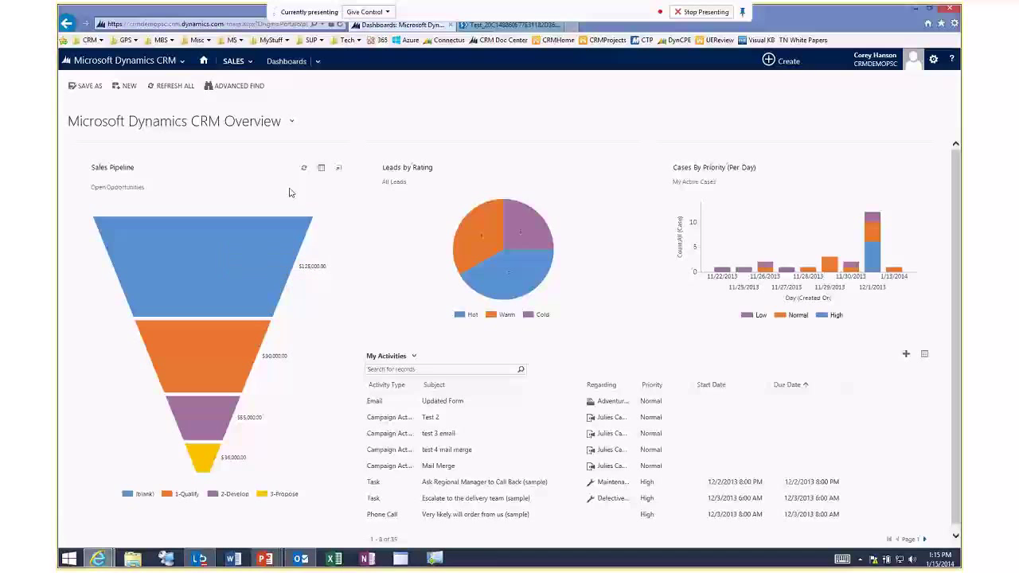
pyautogui.click(236, 62)
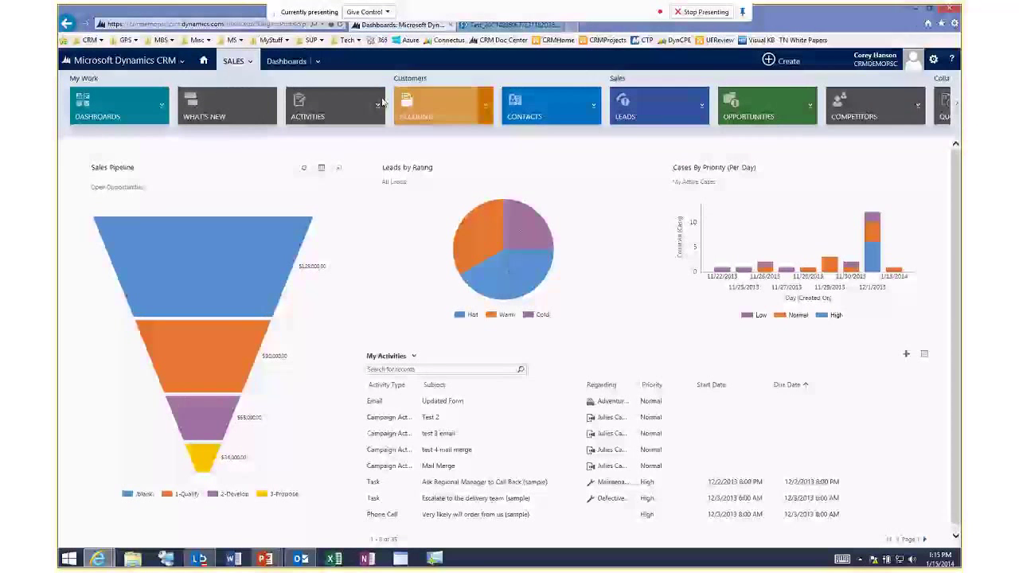
pyautogui.click(135, 61)
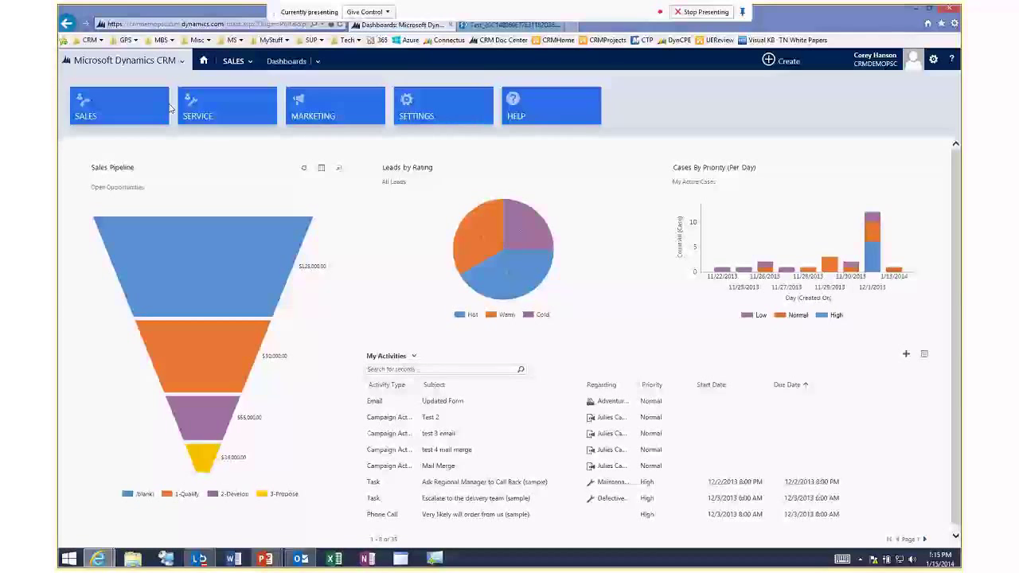
# Open the Adventure Works (sample) account from Sales > Accounts and show its activities.
pyautogui.click(236, 63)
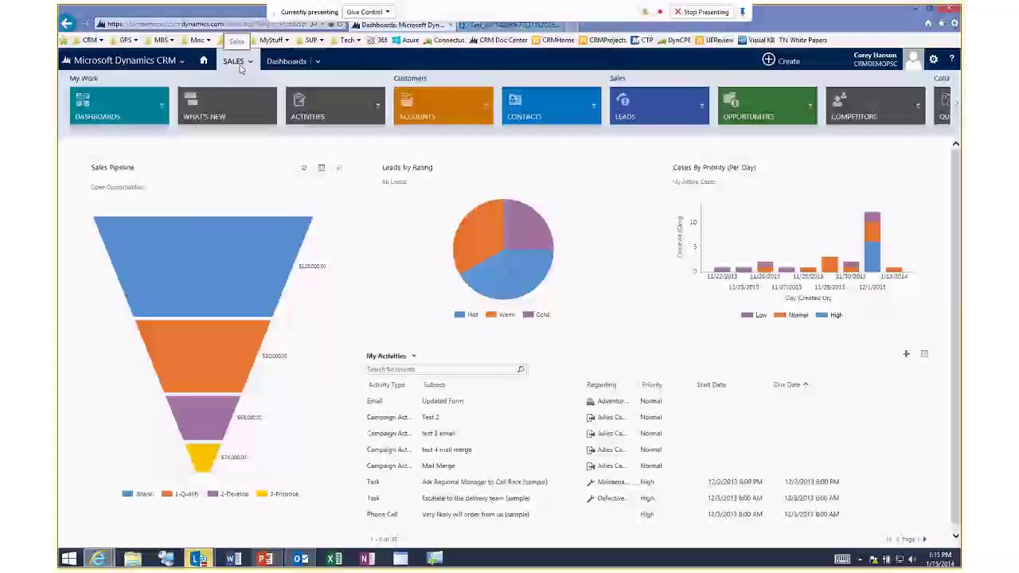
pyautogui.click(436, 111)
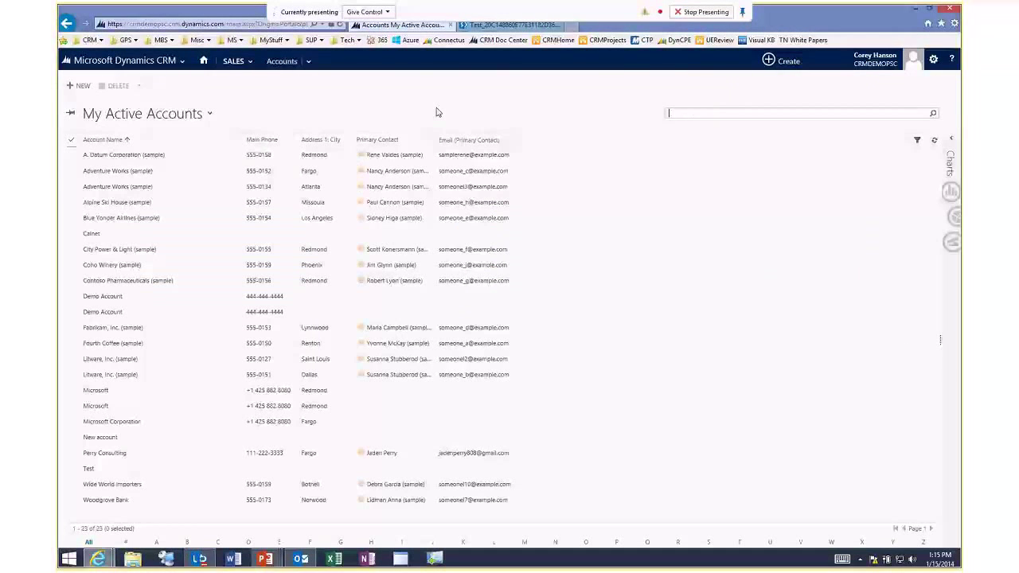
pyautogui.doubleClick(163, 174)
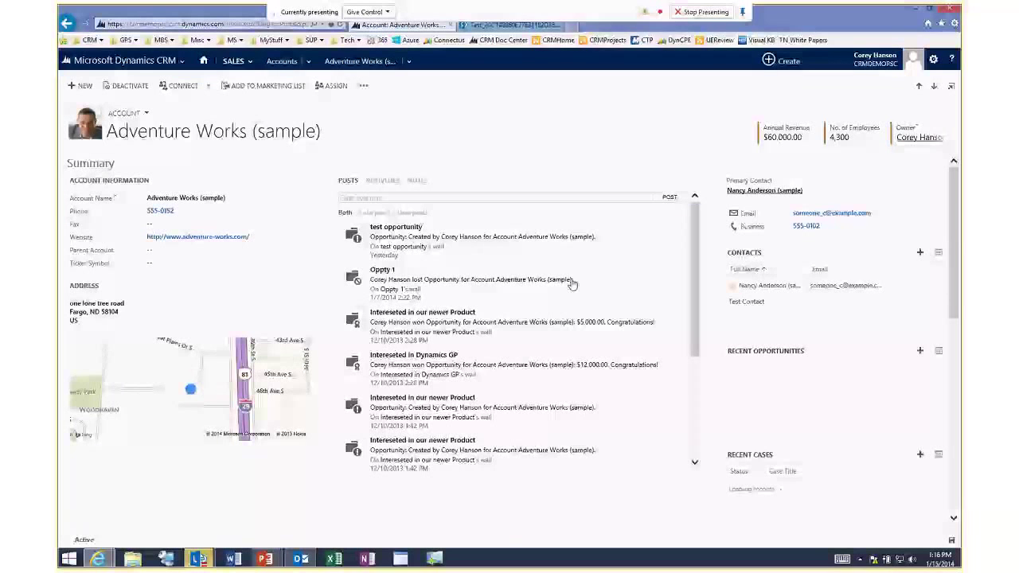
pyautogui.click(382, 180)
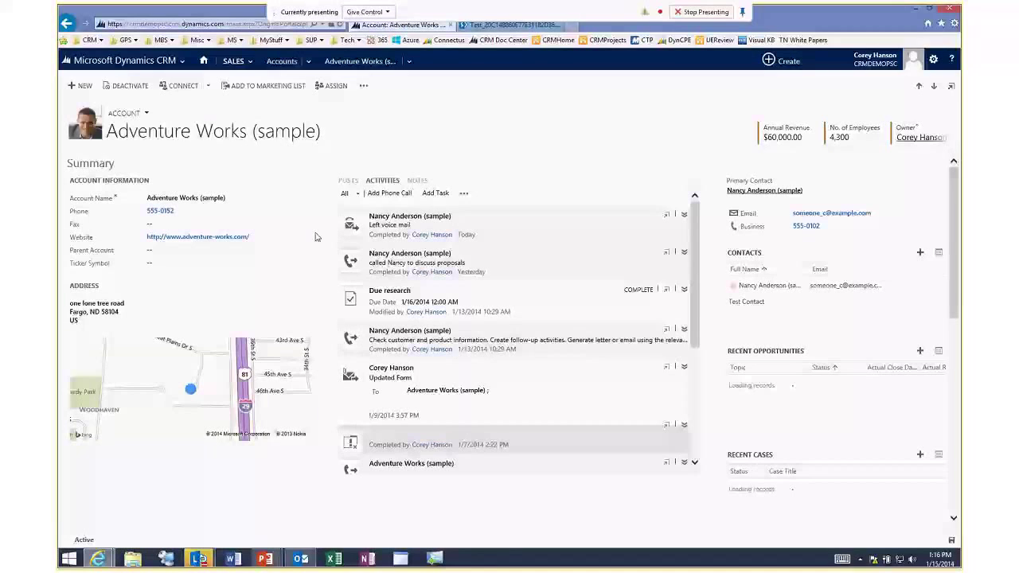
# Go to the account's Documents and start adding a new document.
pyautogui.click(409, 61)
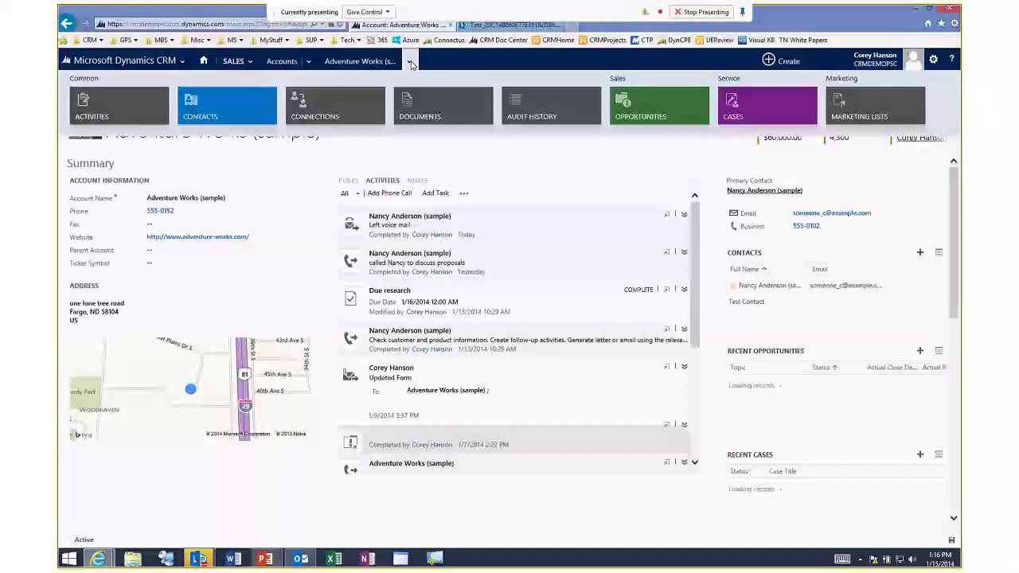
pyautogui.click(433, 108)
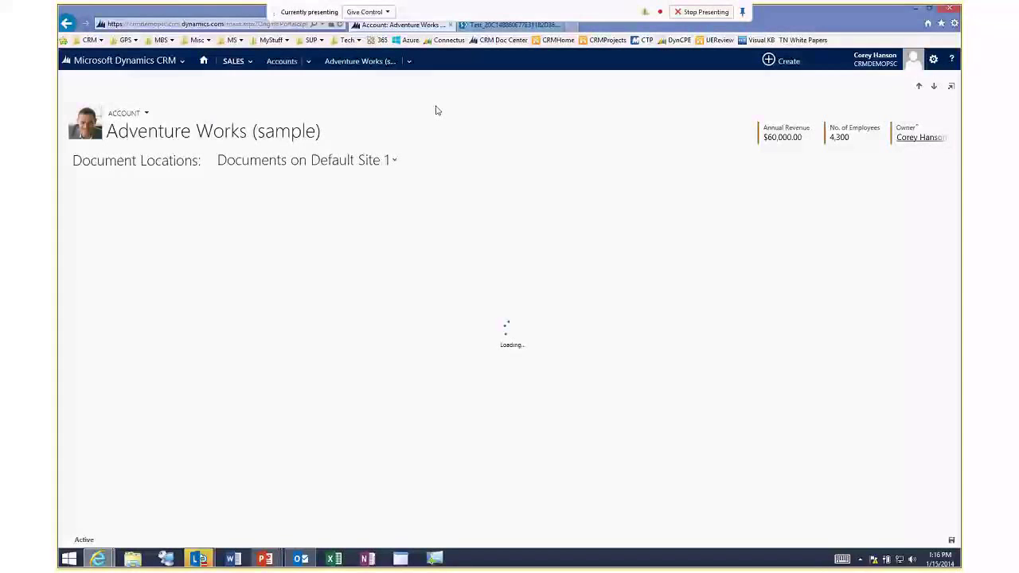
pyautogui.click(409, 62)
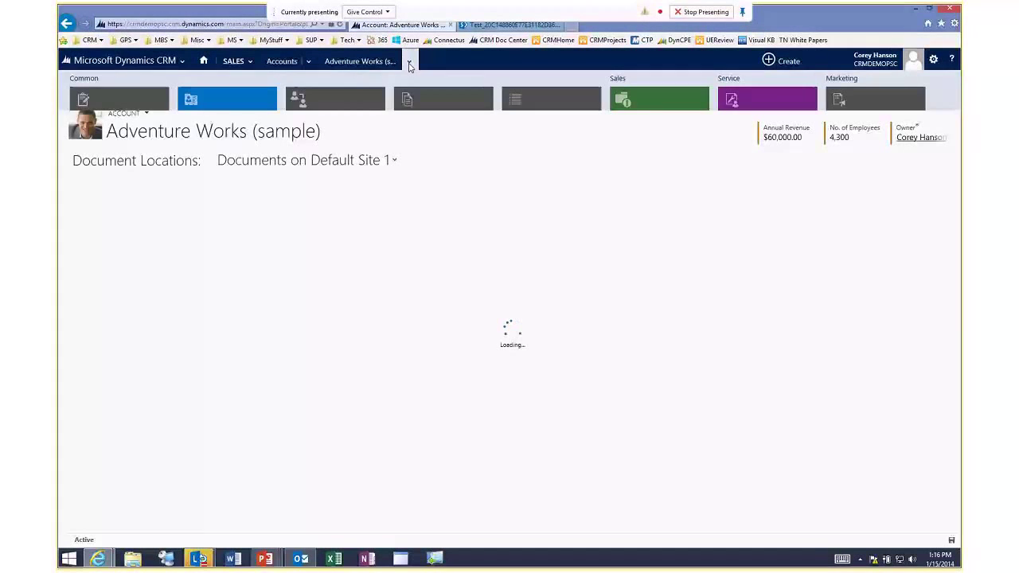
pyautogui.click(464, 57)
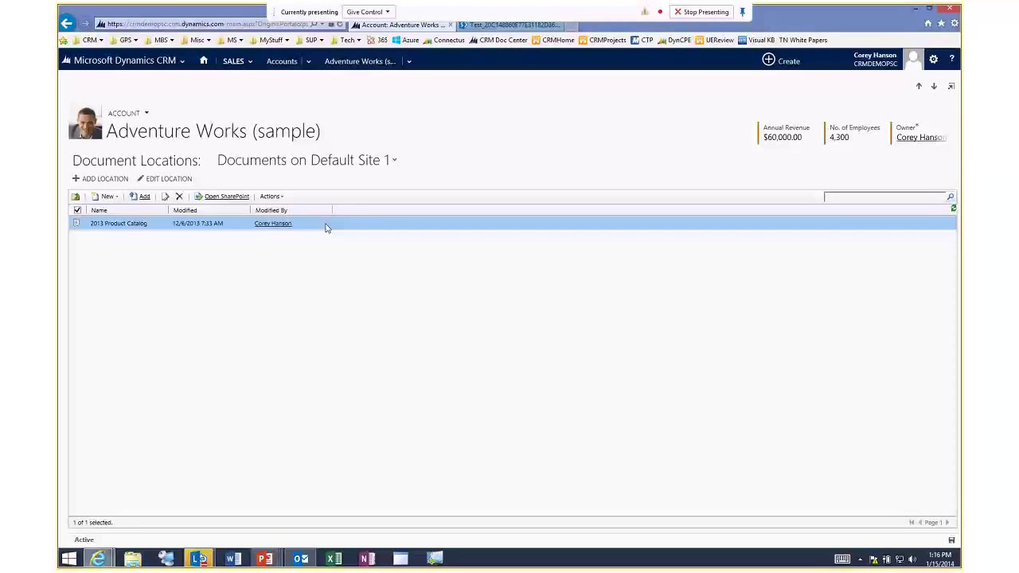
pyautogui.click(279, 197)
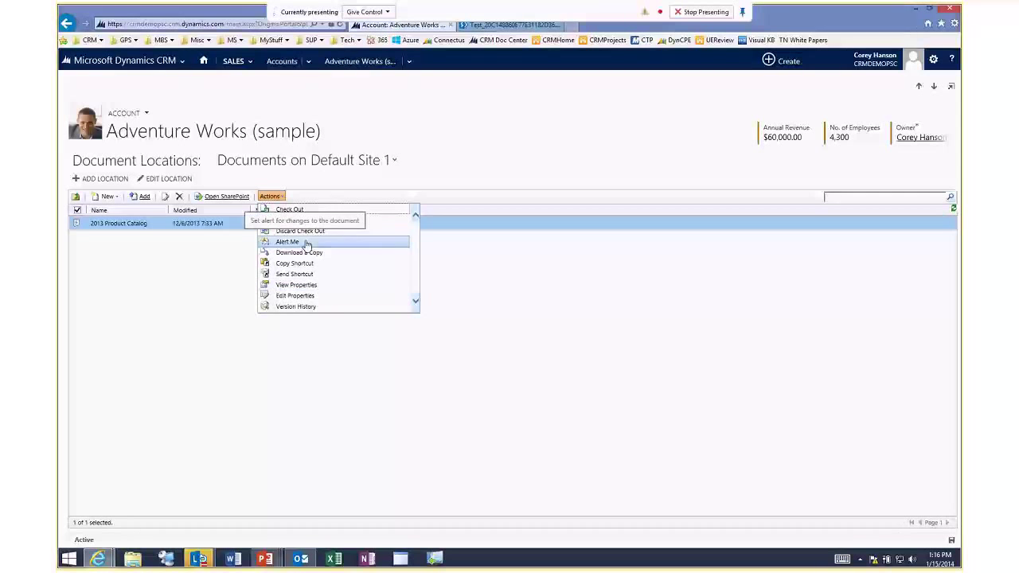
pyautogui.click(232, 270)
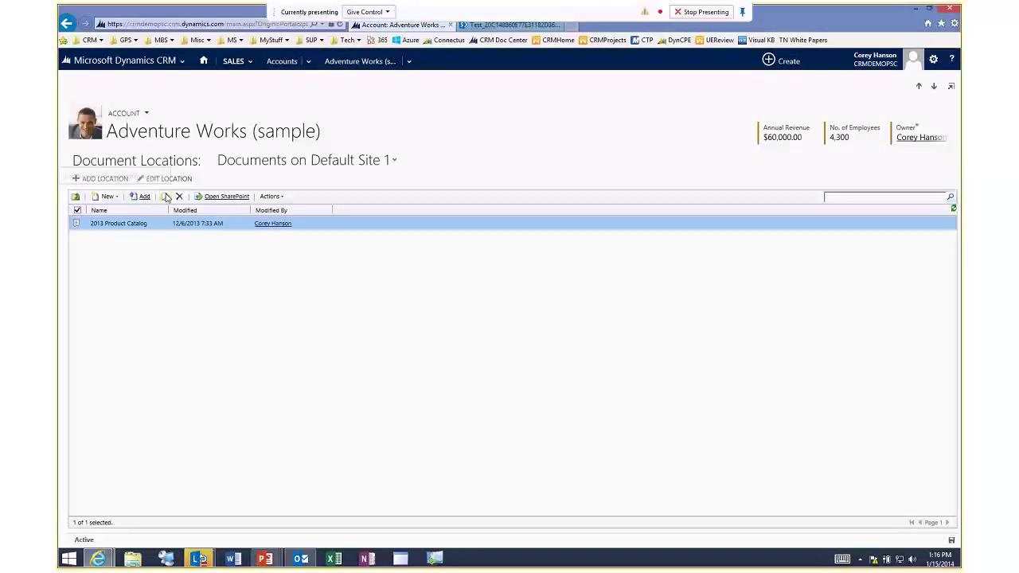
pyautogui.click(142, 197)
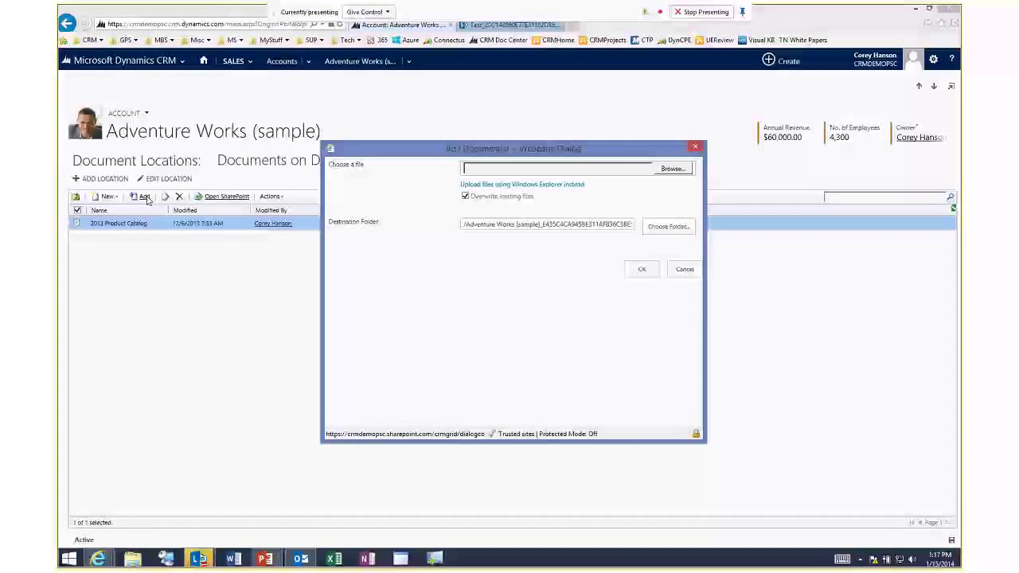
# Upload caseformhandi from the Desktop to the account's documents and open its SharePoint library.
pyautogui.click(673, 168)
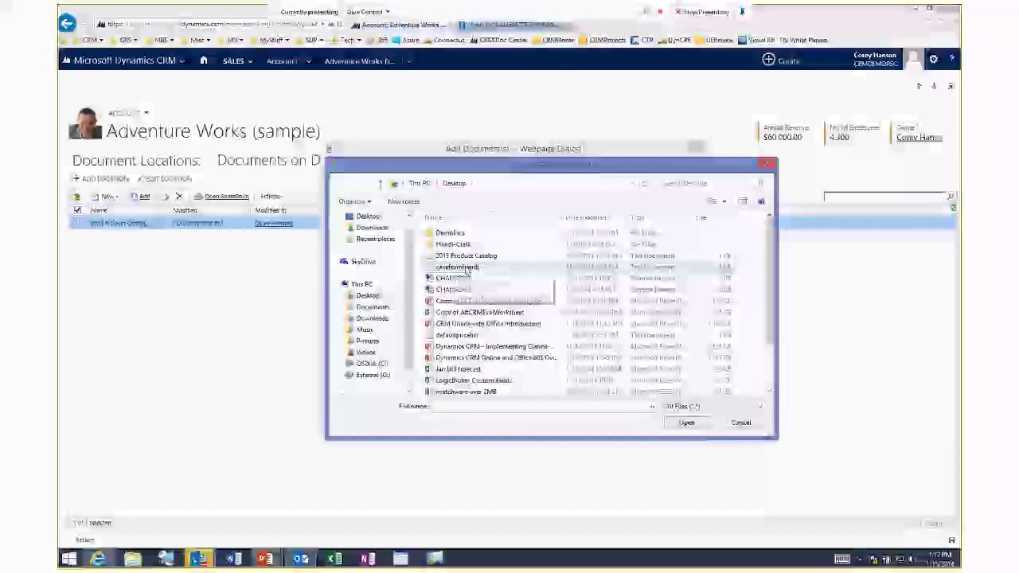
pyautogui.doubleClick(466, 256)
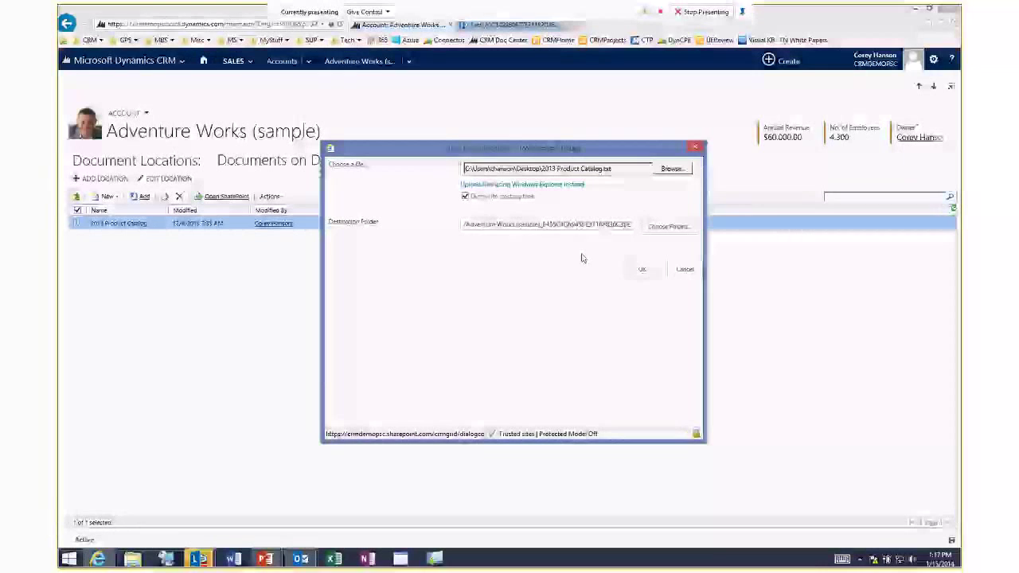
pyautogui.click(673, 168)
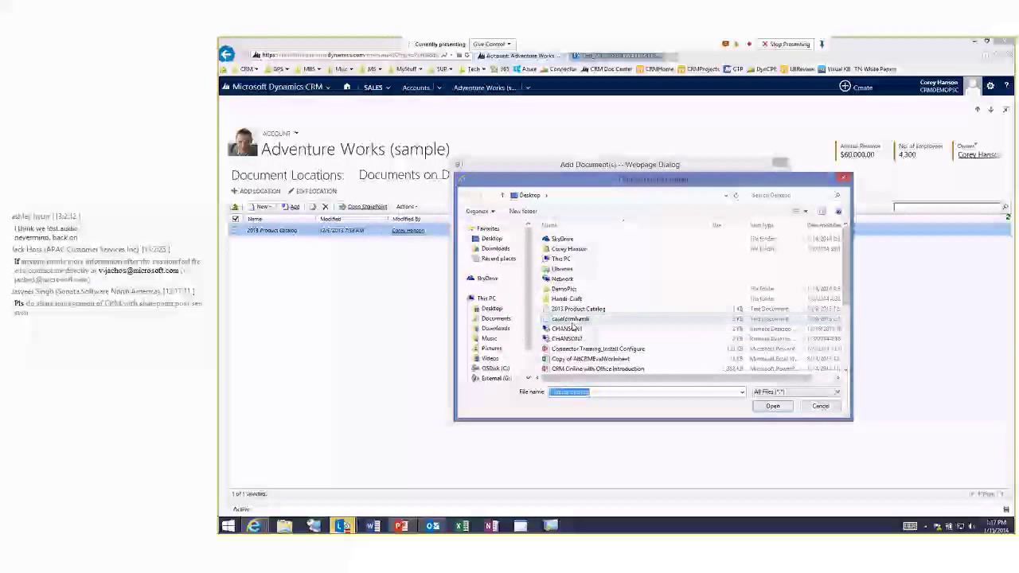
pyautogui.doubleClick(571, 321)
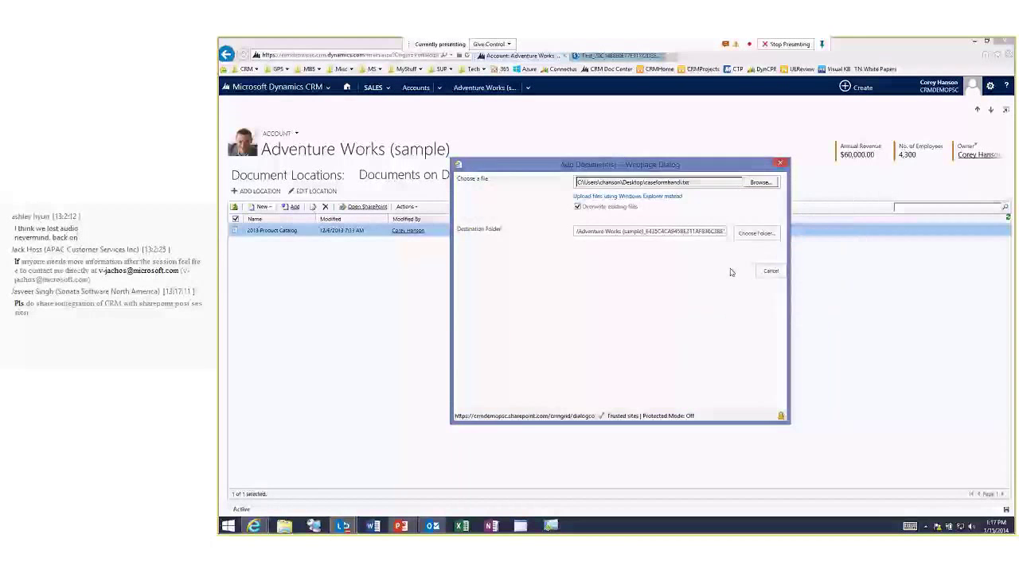
pyautogui.click(731, 271)
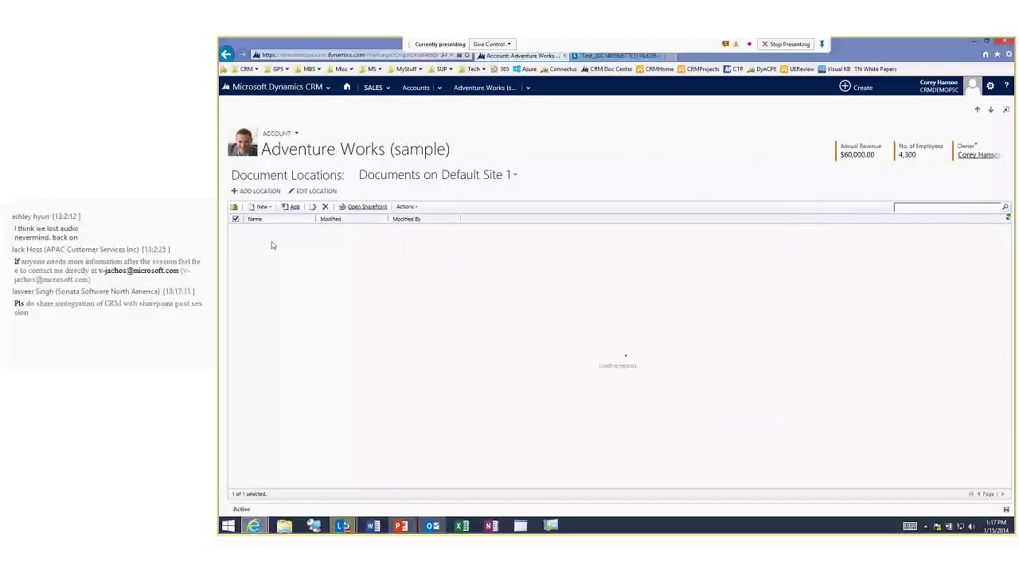
pyautogui.click(363, 207)
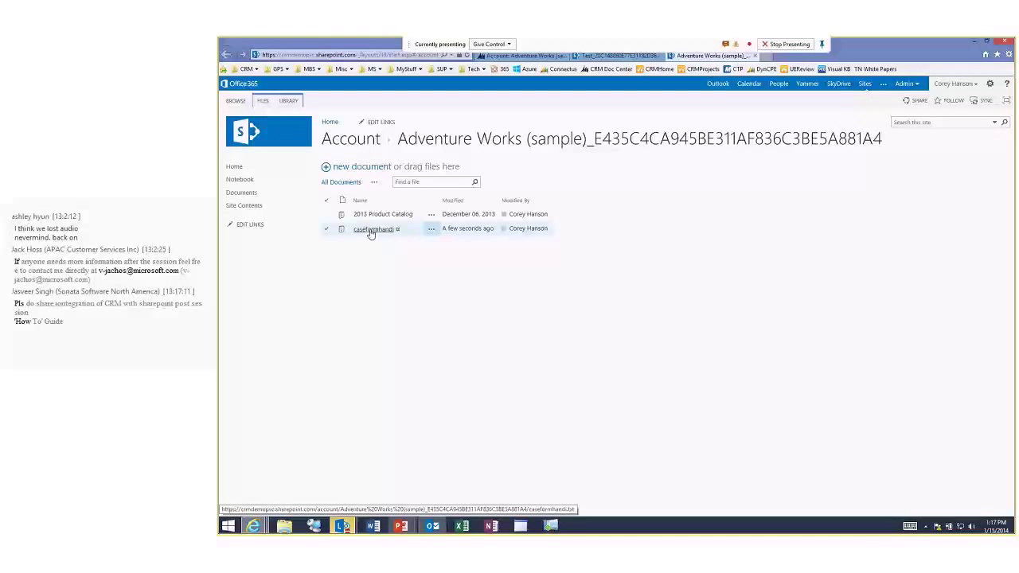
# Open caseformhandi in SharePoint, then start and cancel creating a new folder.
pyautogui.click(371, 231)
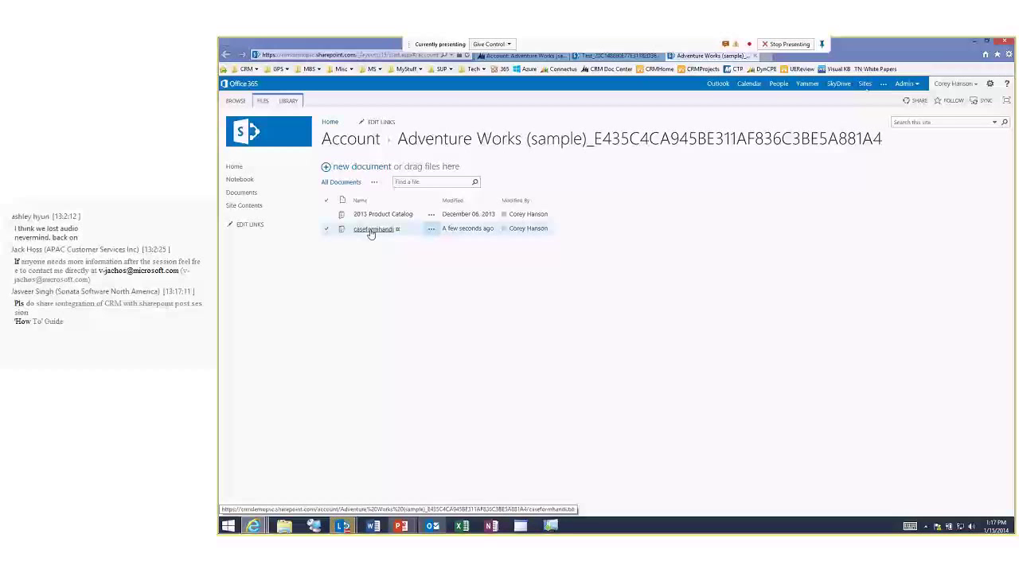
pyautogui.click(326, 167)
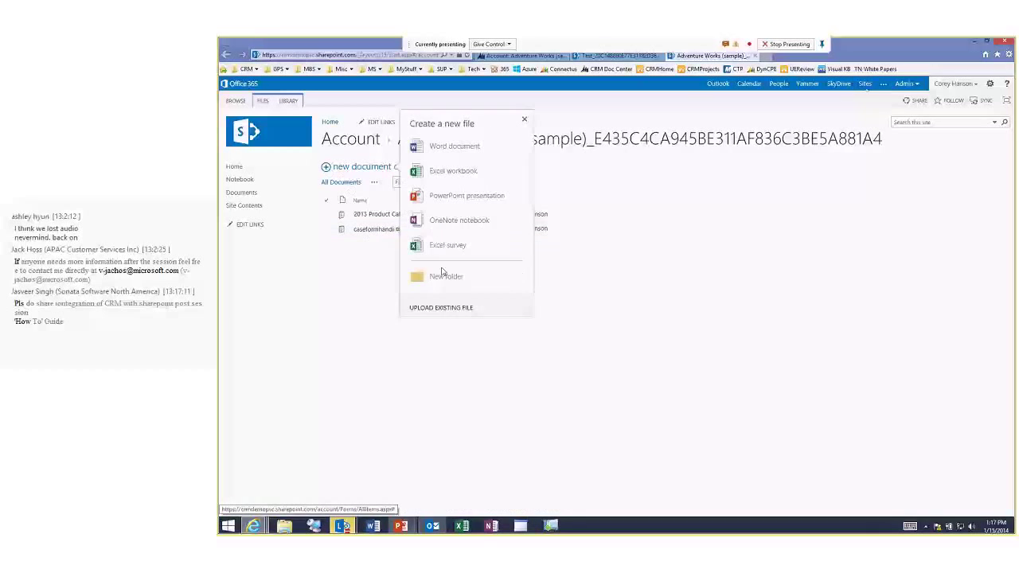
pyautogui.click(443, 275)
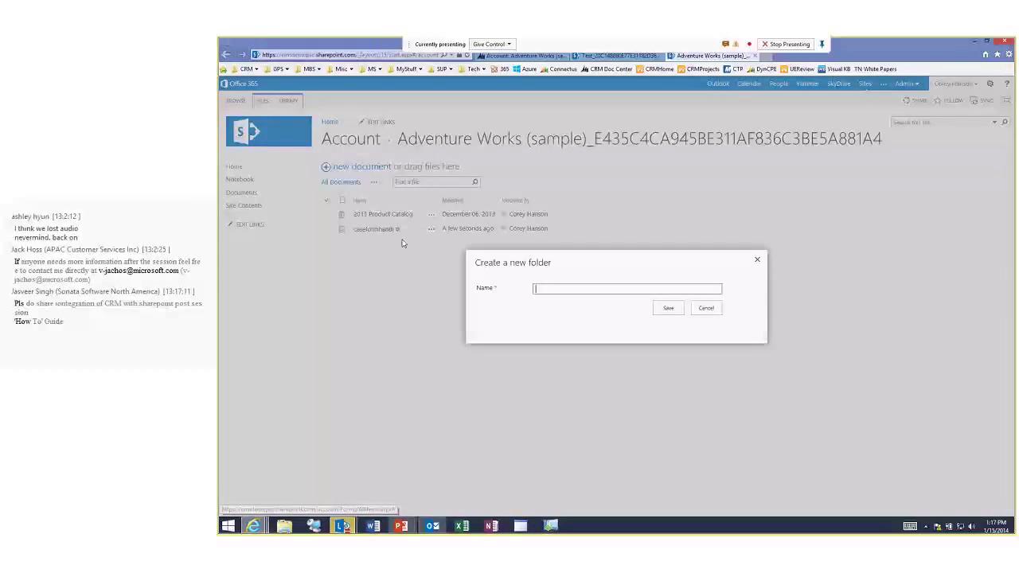
pyautogui.click(706, 309)
# Upload Copy of AllCRMEvalWorksheet to the library and return to the CRM account's documents.
pyautogui.click(357, 166)
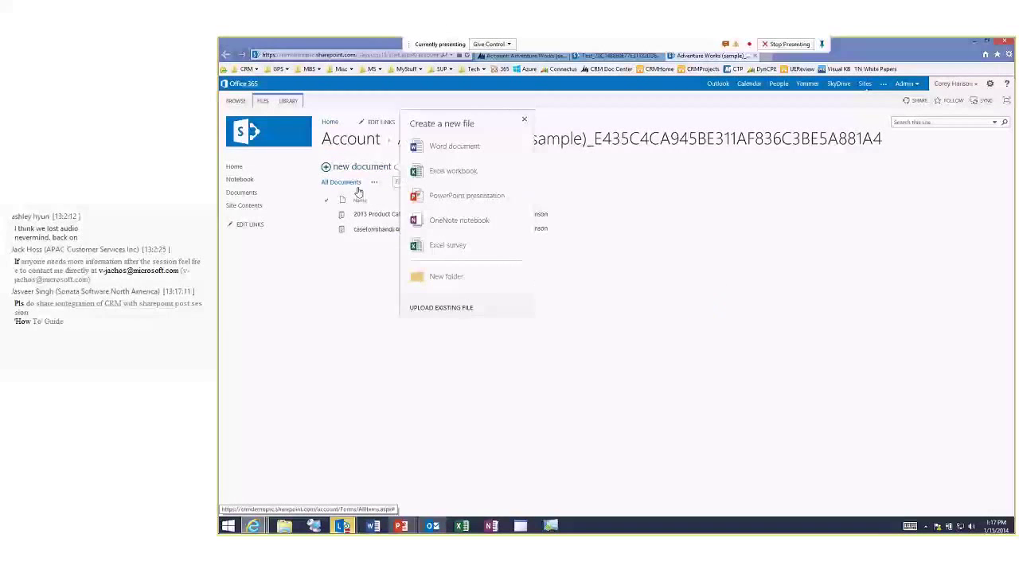
pyautogui.click(443, 308)
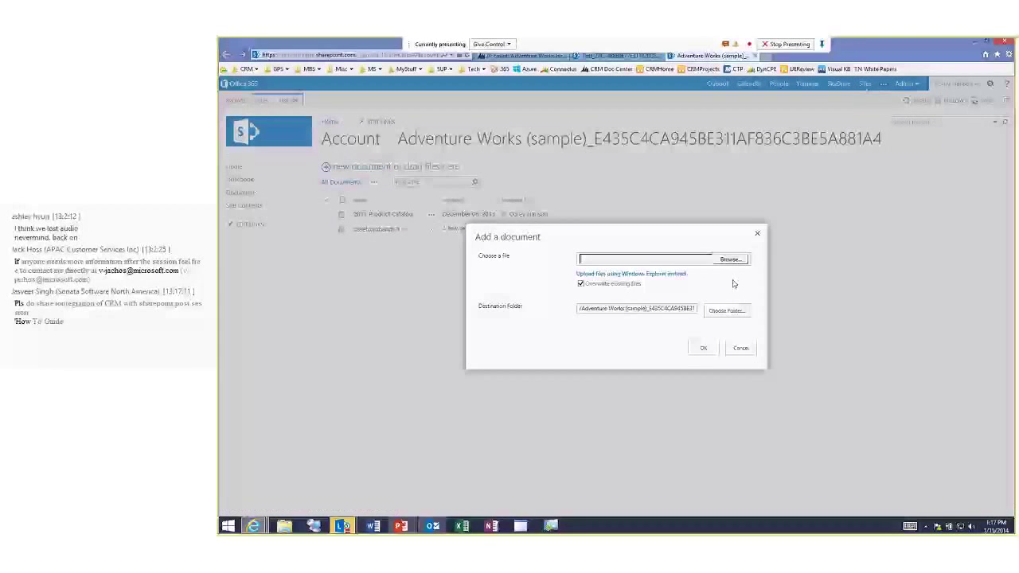
pyautogui.click(730, 260)
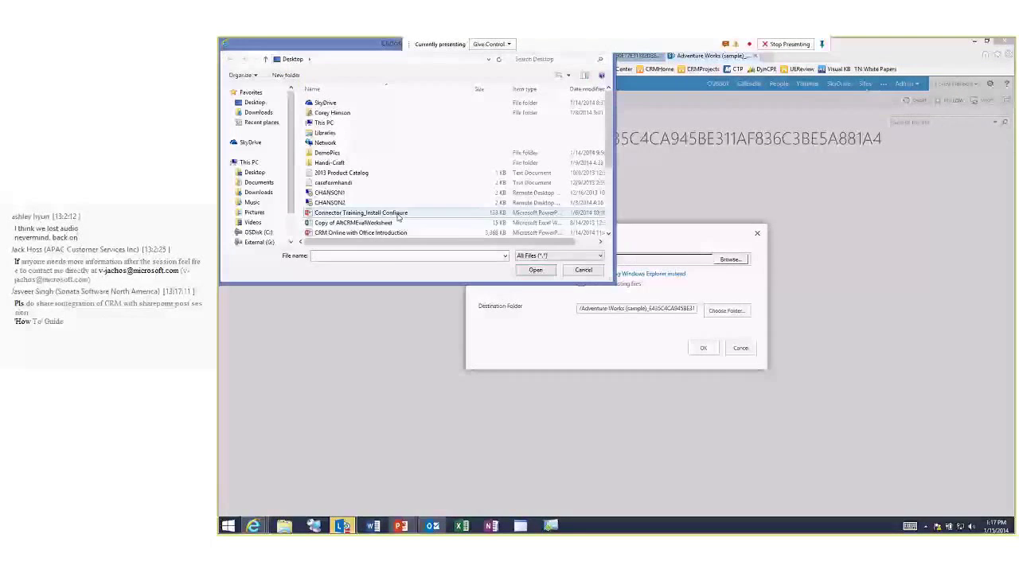
pyautogui.doubleClick(338, 223)
pyautogui.click(704, 350)
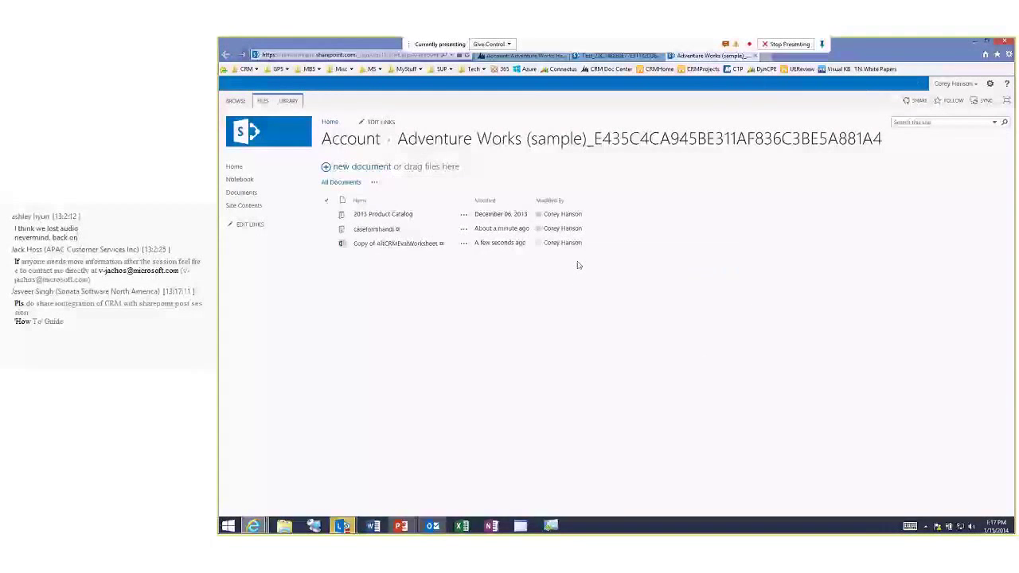
pyautogui.click(519, 56)
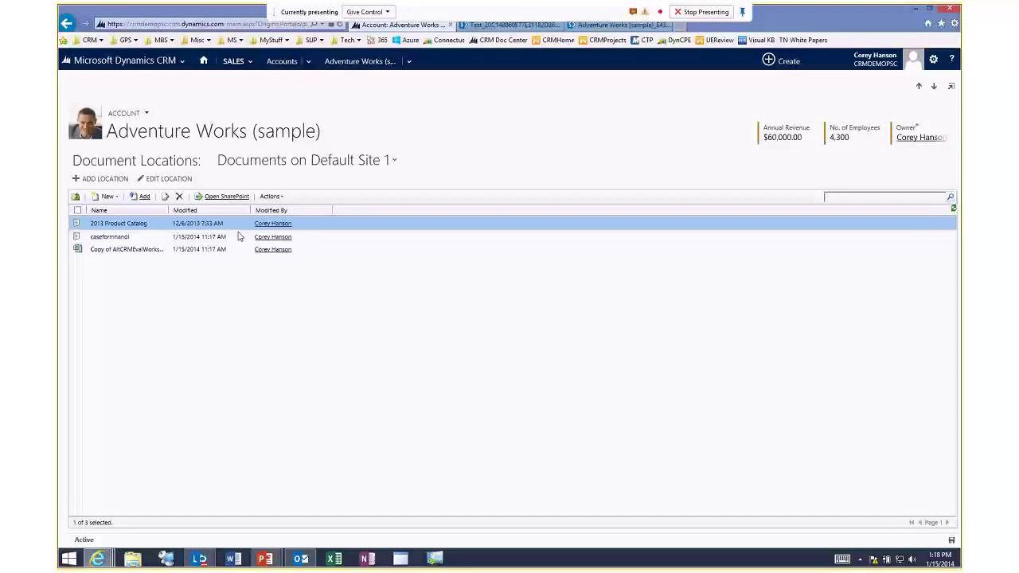
# Open the Calnet account's Documents and confirm creating its SharePoint folder on Default Site 1.
pyautogui.click(282, 63)
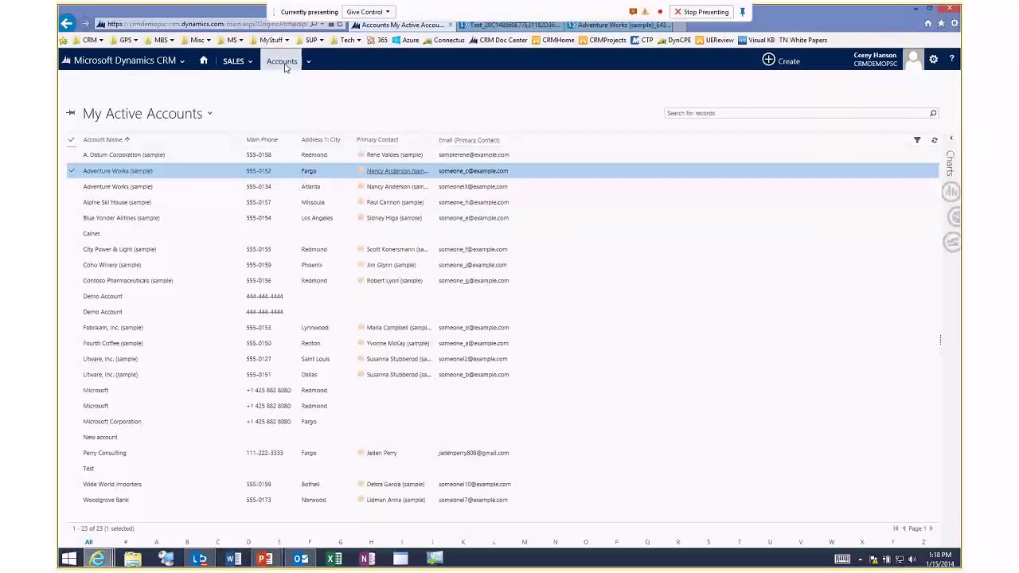
pyautogui.doubleClick(141, 236)
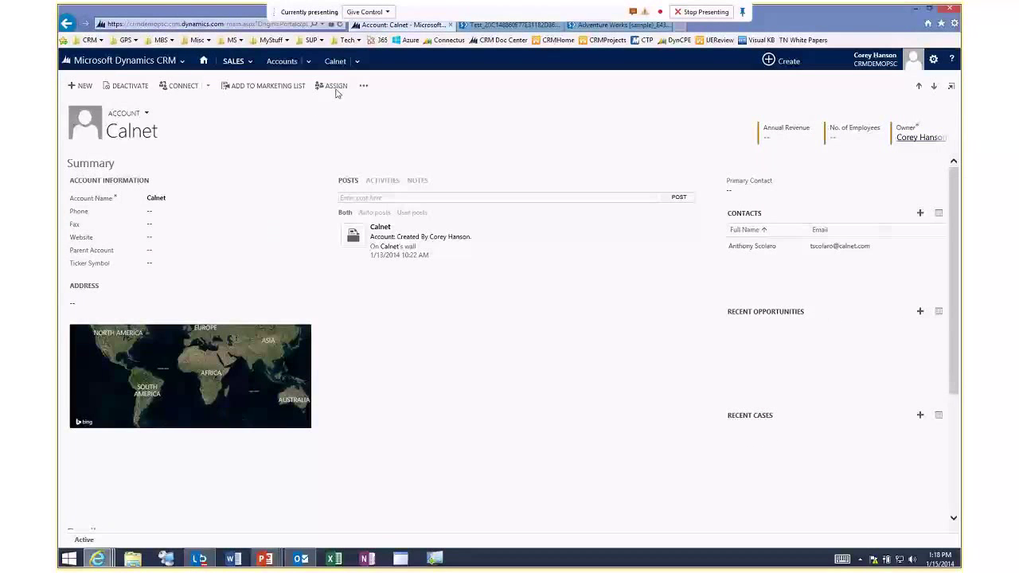
pyautogui.click(357, 60)
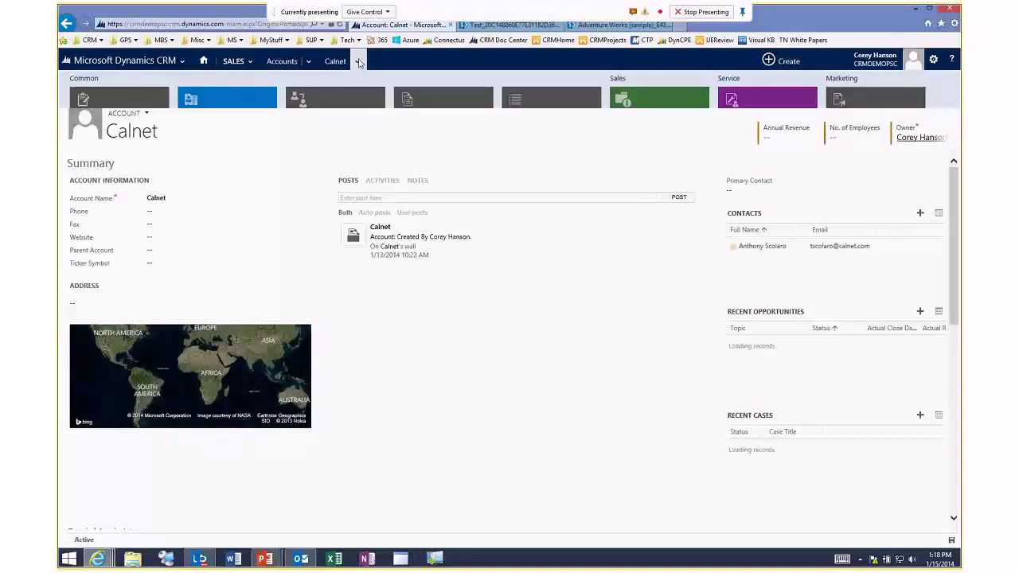
pyautogui.click(438, 113)
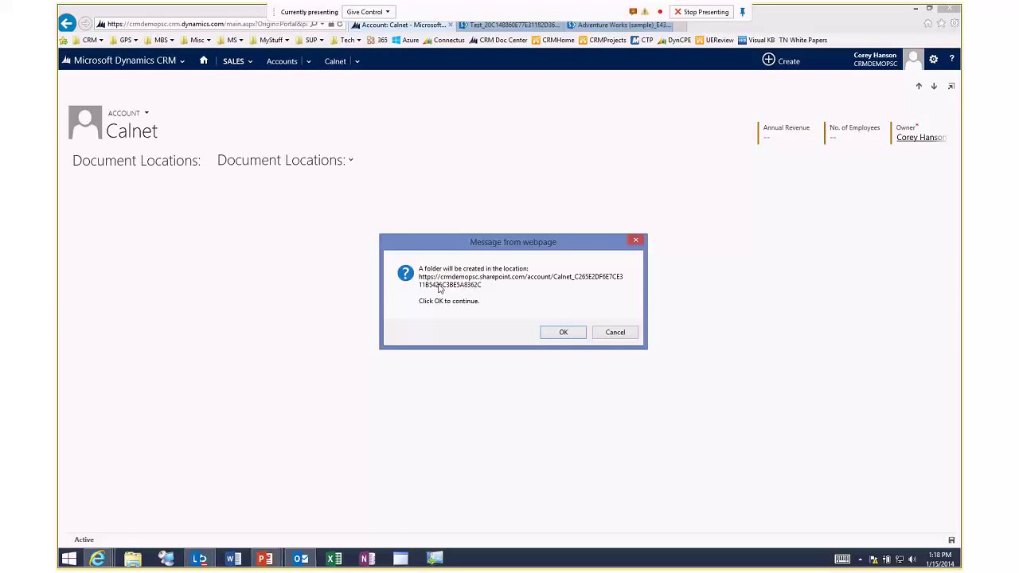
pyautogui.click(563, 332)
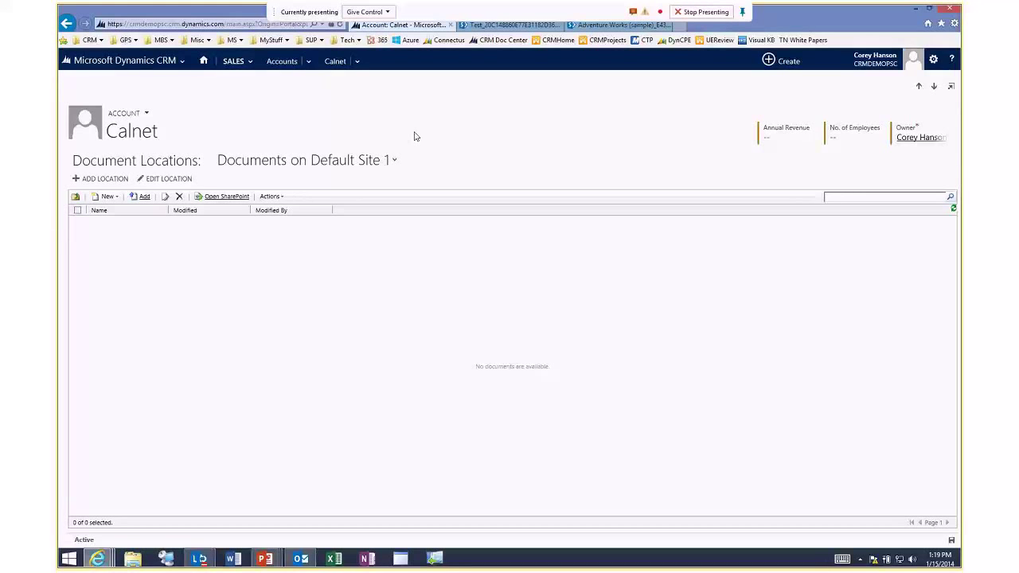
# Open the Fabrikam, Inc. (sample) lead from My Open Leads under Sales > Leads.
pyautogui.click(242, 64)
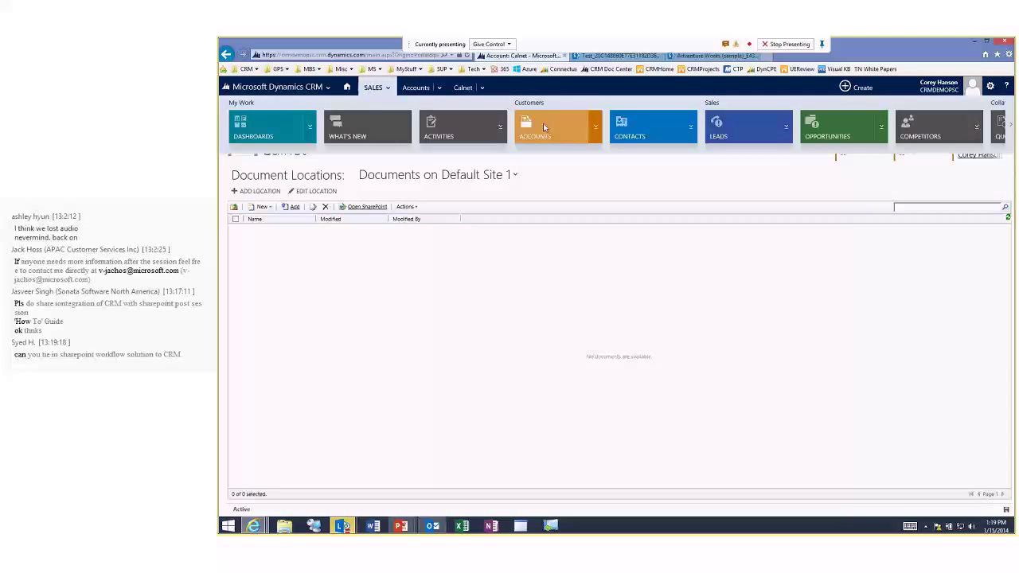
pyautogui.click(752, 126)
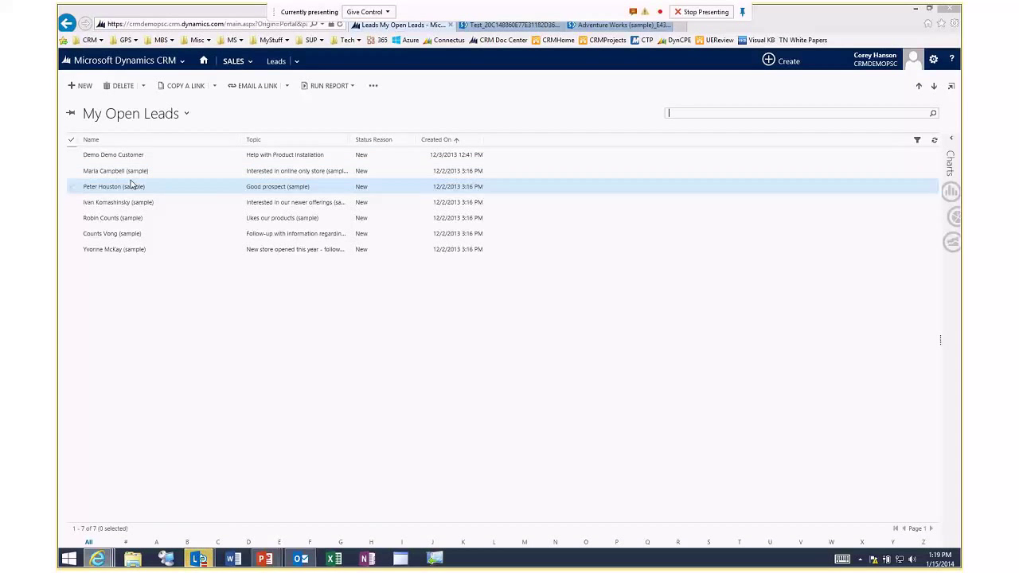
pyautogui.doubleClick(163, 177)
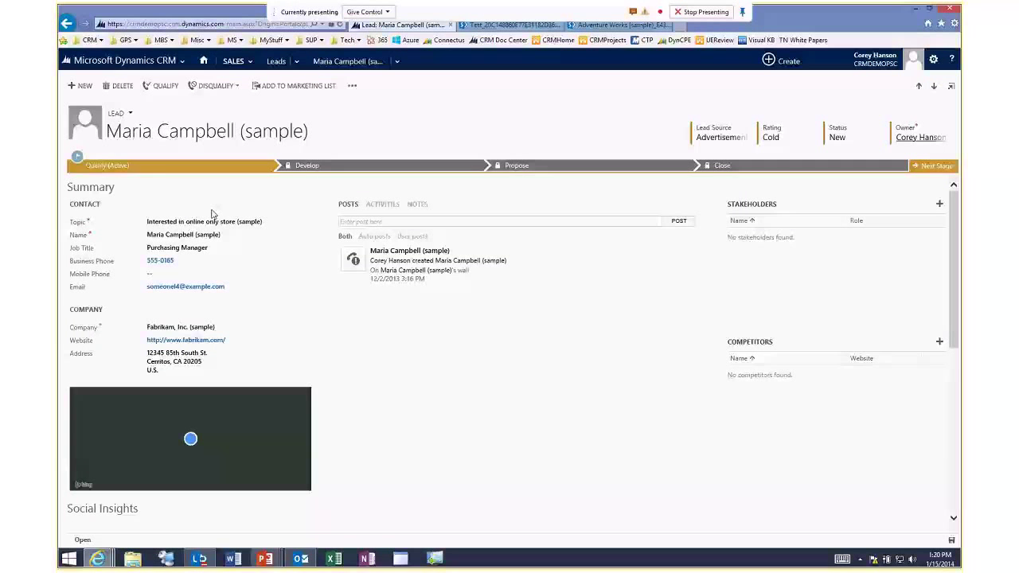
# Expand the Qualify stage and enter 50000 as the Estimated Budget.
pyautogui.click(159, 166)
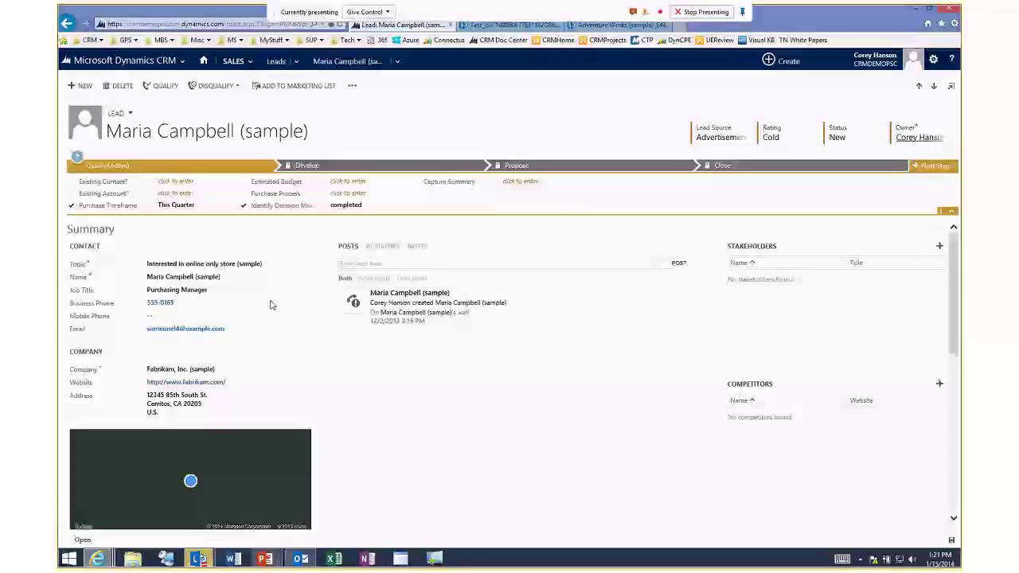
pyautogui.scroll(-3, 309, 323)
pyautogui.scroll(3, 348, 360)
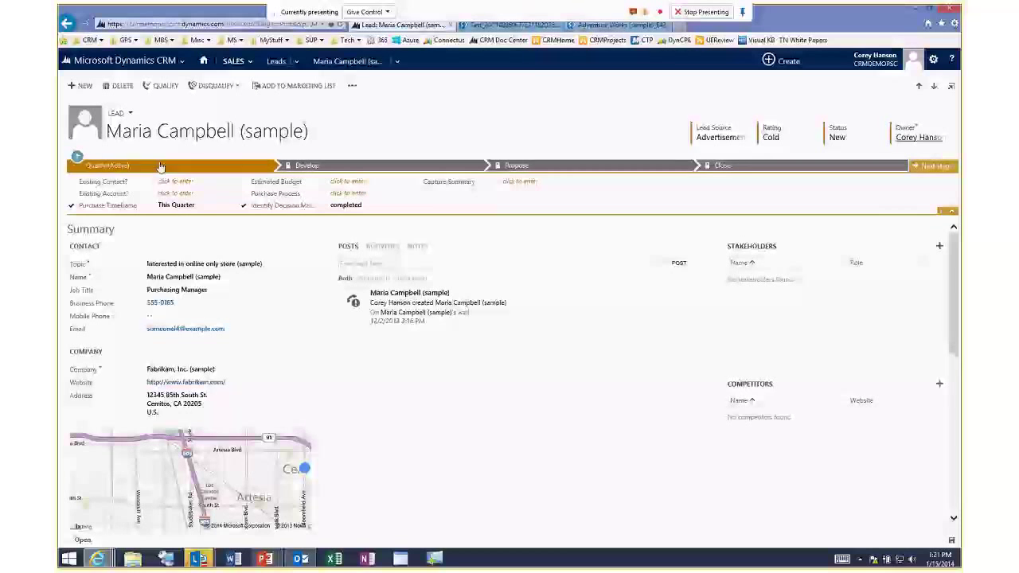
pyautogui.click(341, 181)
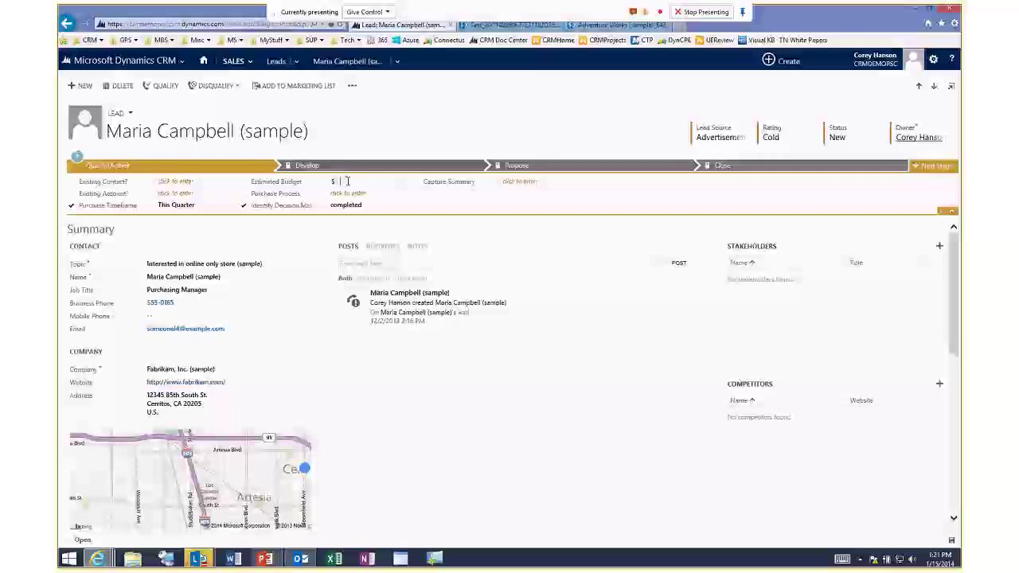
pyautogui.write('50000')
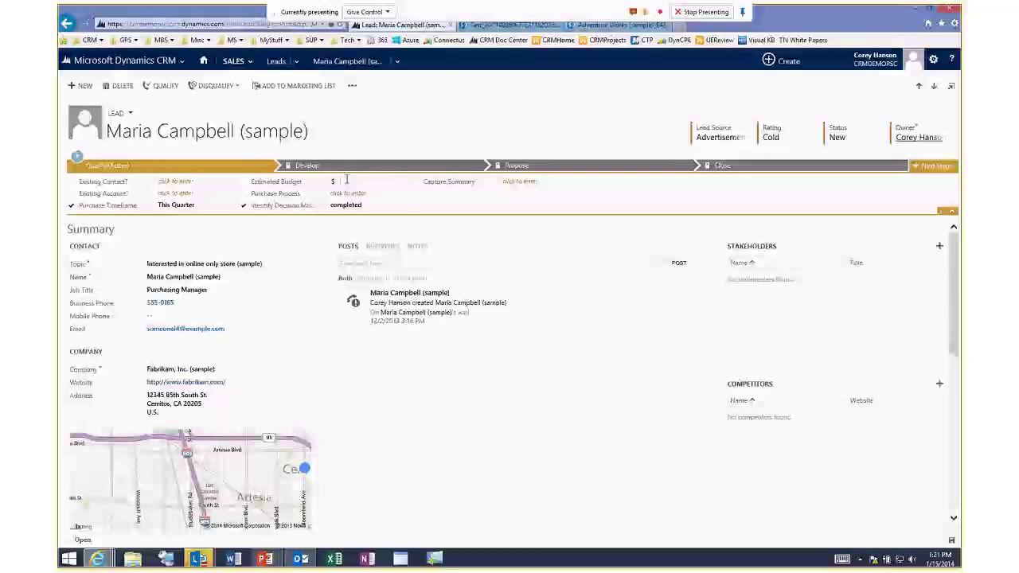
# Set the lead's Purchase Process to Committee.
pyautogui.click(348, 193)
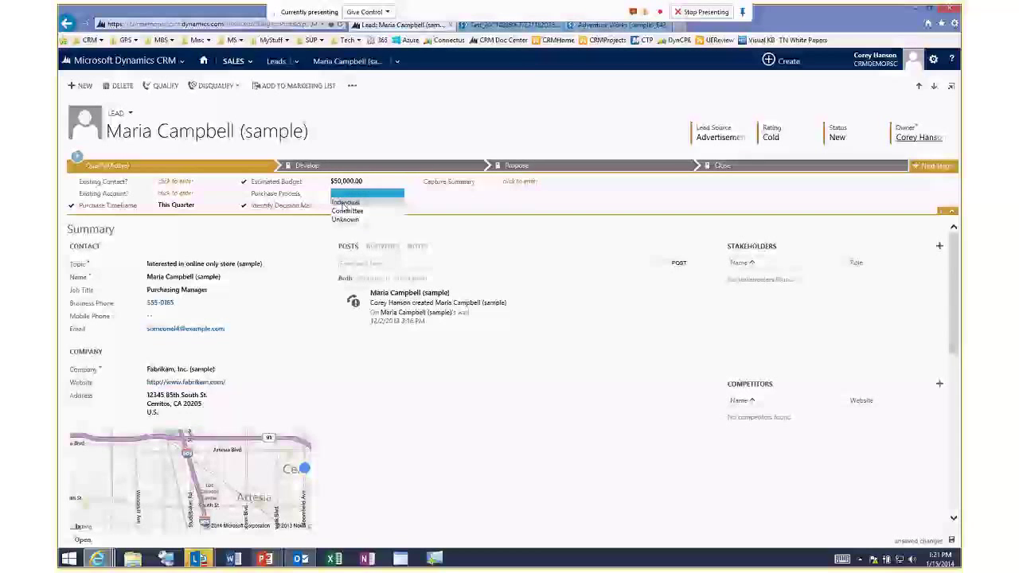
pyautogui.click(352, 211)
pyautogui.click(347, 205)
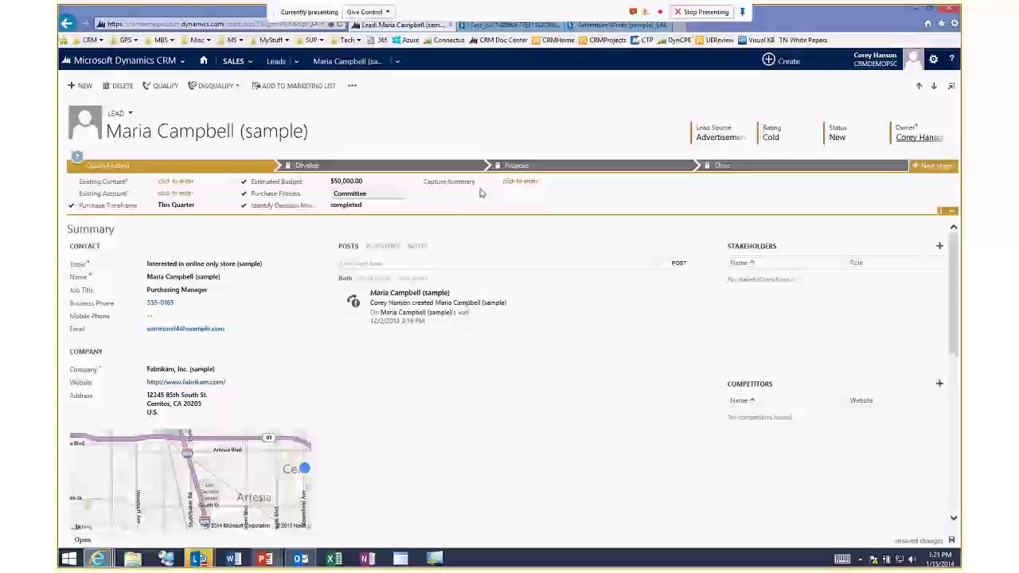
pyautogui.click(352, 86)
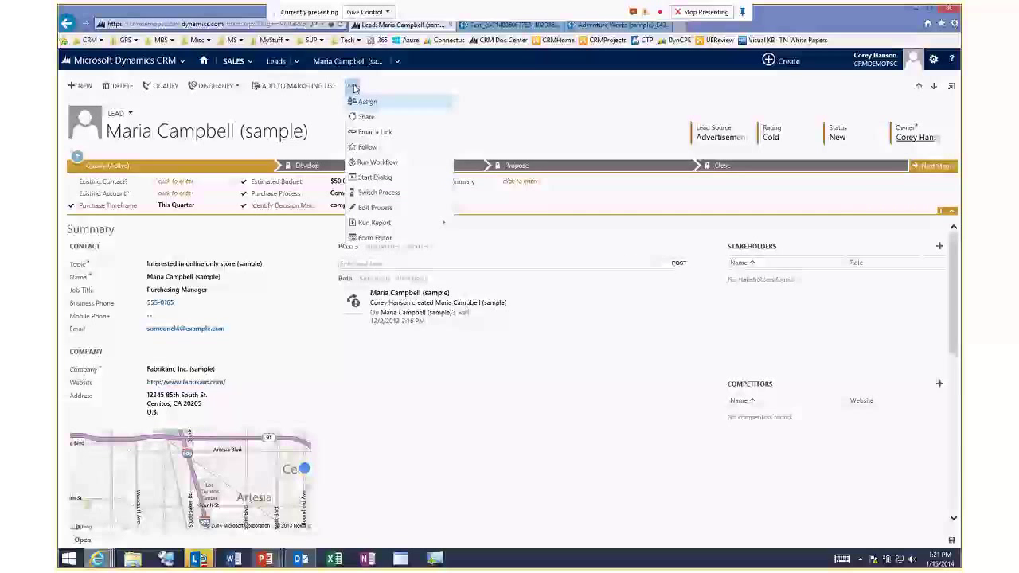
# Edit the lead's process to require Estimated Budget and Purchase Timeframe, then save it.
pyautogui.click(377, 193)
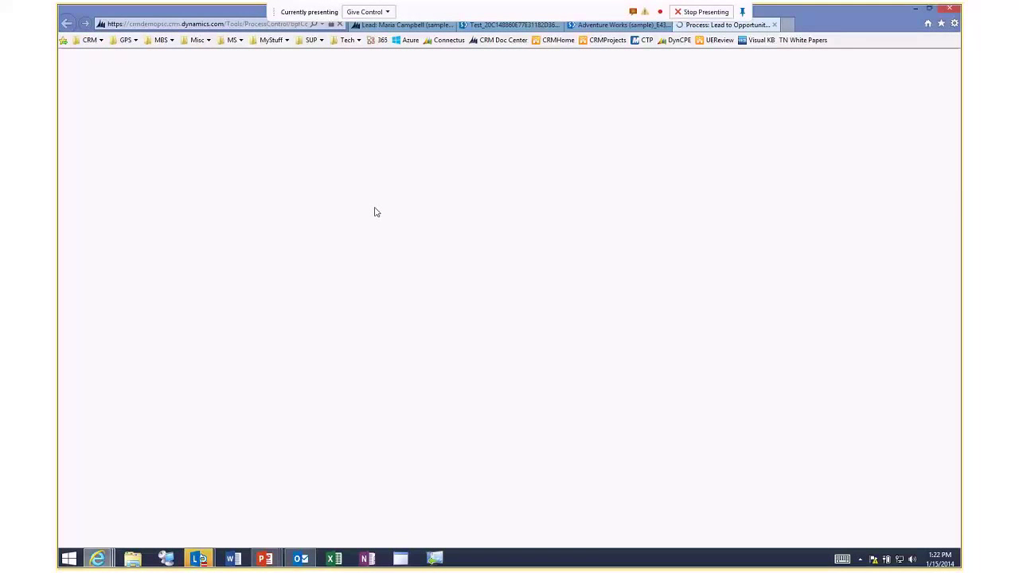
pyautogui.click(351, 220)
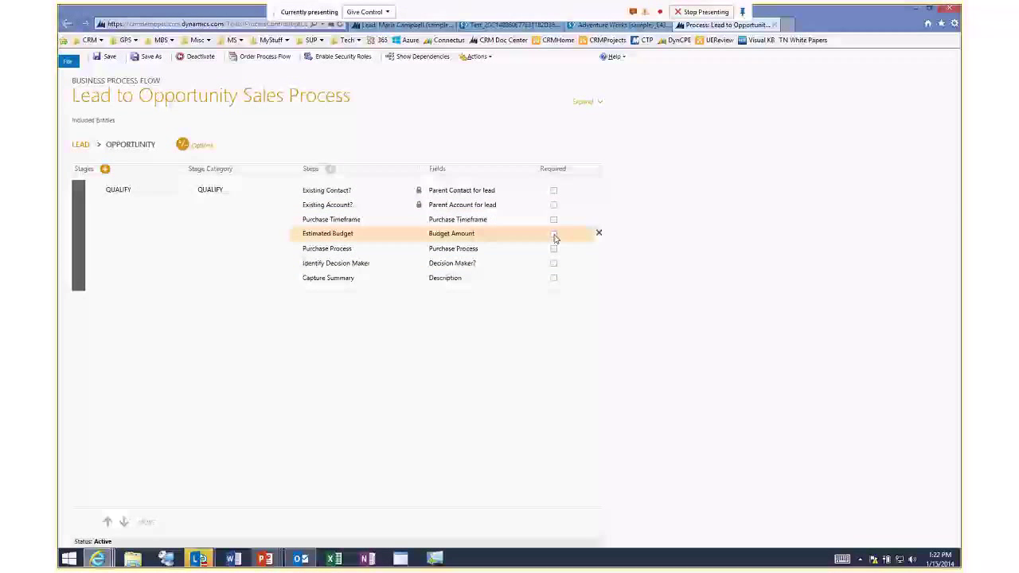
pyautogui.click(553, 234)
pyautogui.click(554, 219)
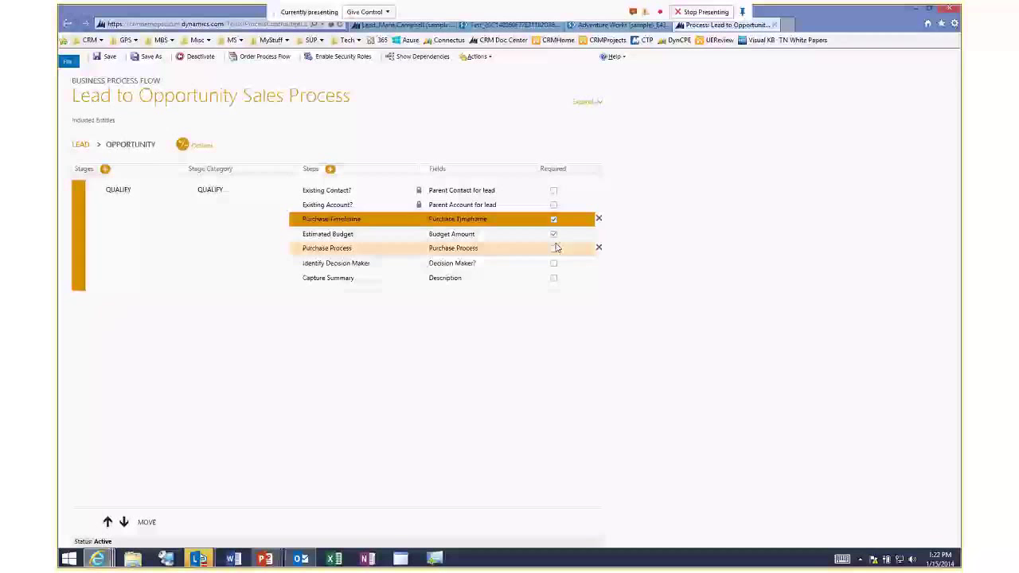
pyautogui.click(113, 144)
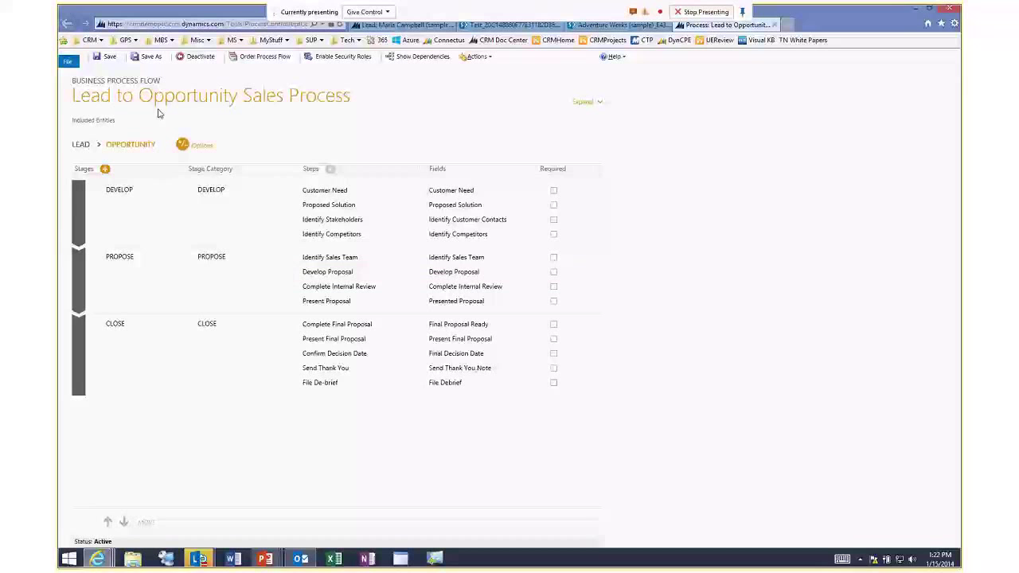
pyautogui.click(104, 58)
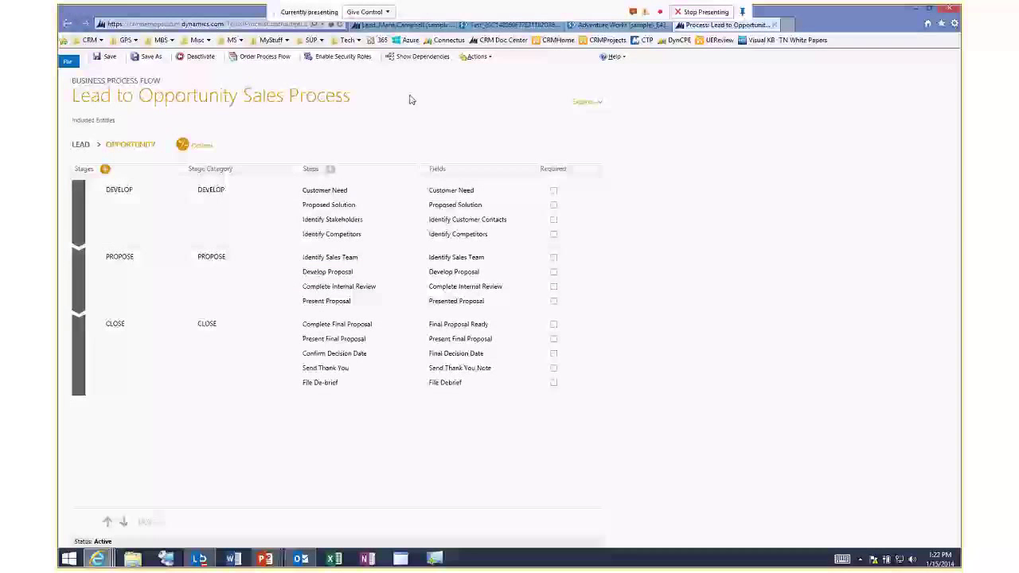
# Close the Process tab and go back to the Fabrikam lead tab.
pyautogui.click(775, 25)
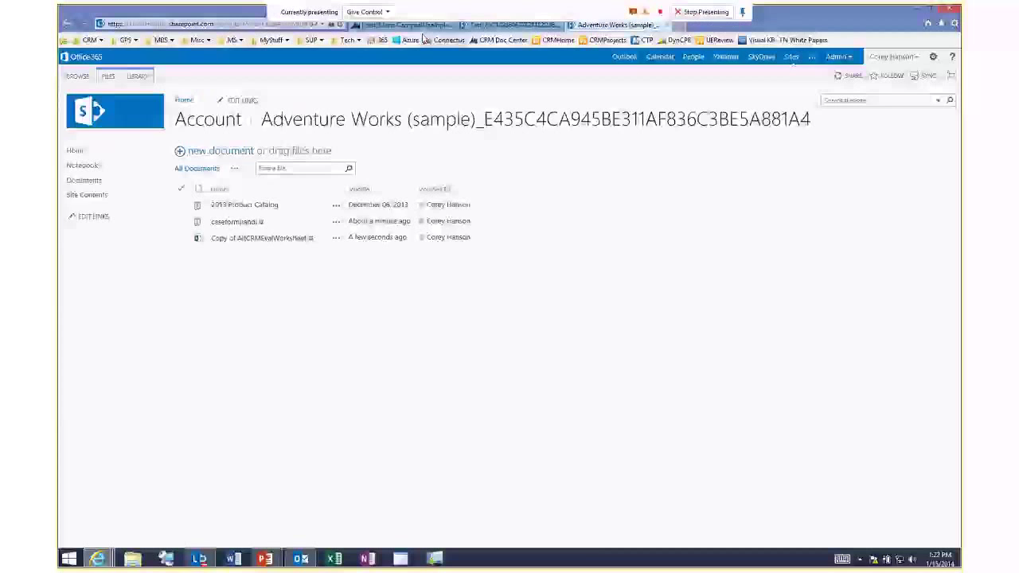
pyautogui.click(410, 24)
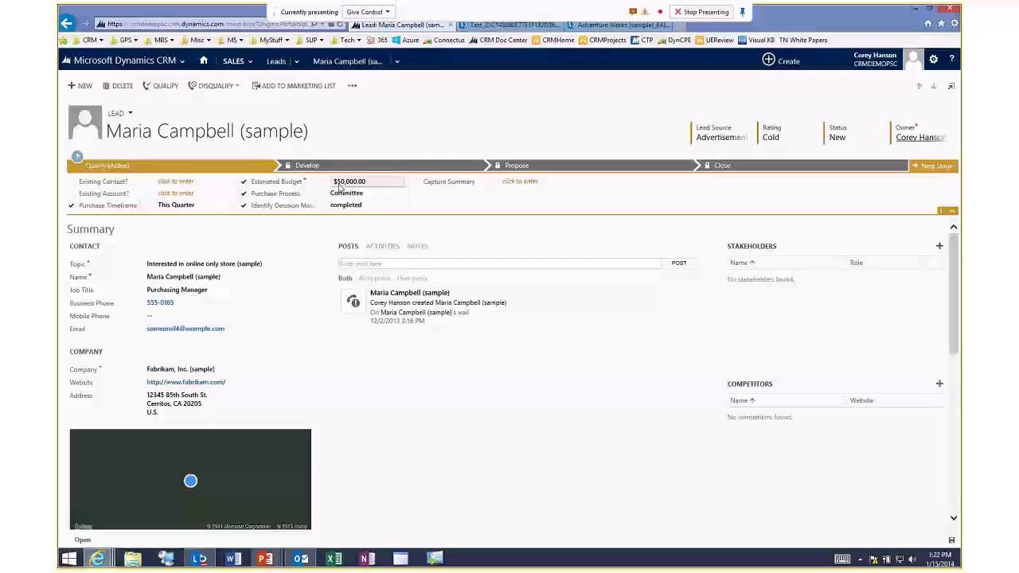
# Set Purchase Timeframe to This Quarter, then qualify the lead despite the duplicate warning.
pyautogui.click(203, 208)
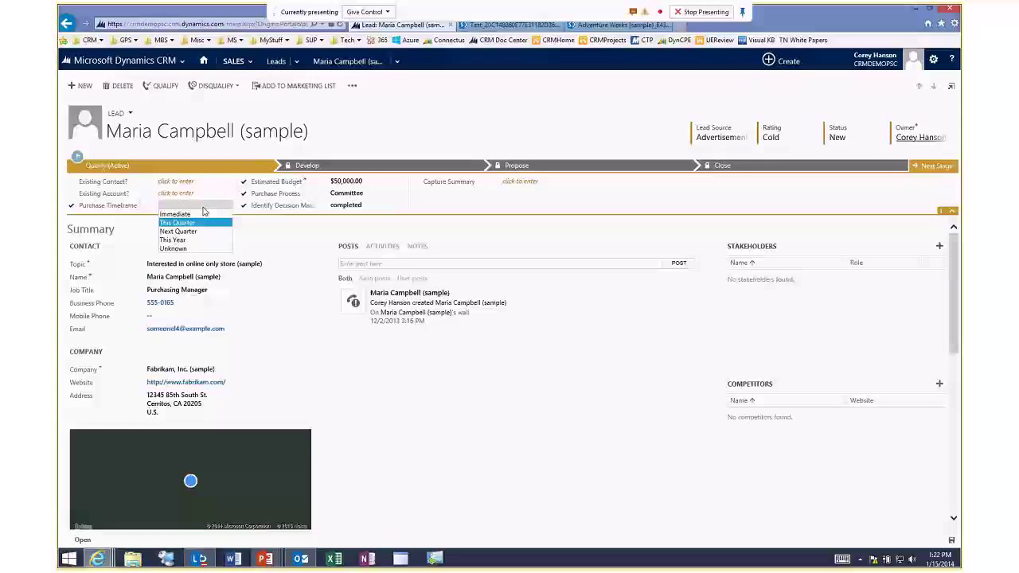
pyautogui.click(199, 206)
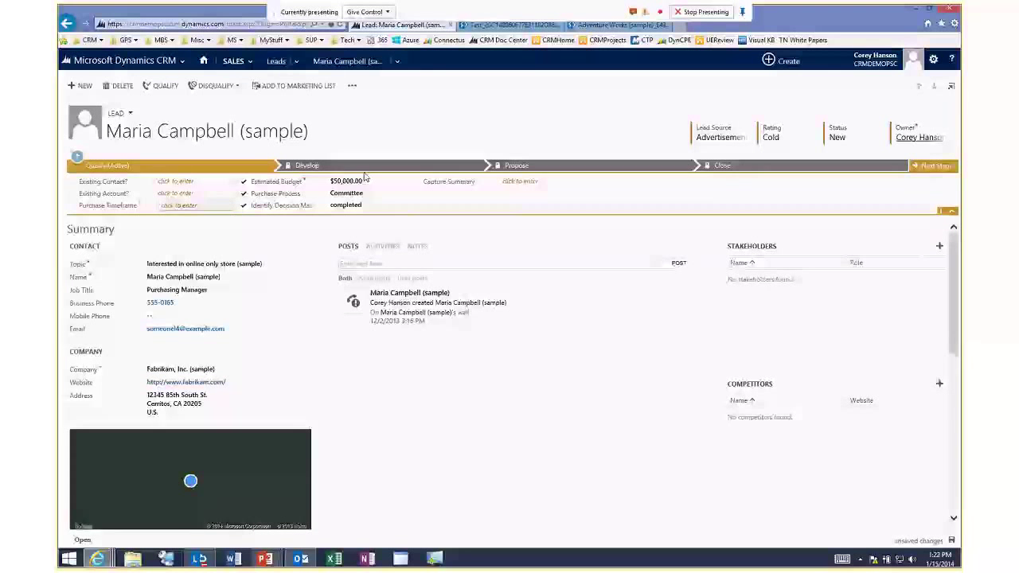
pyautogui.click(177, 205)
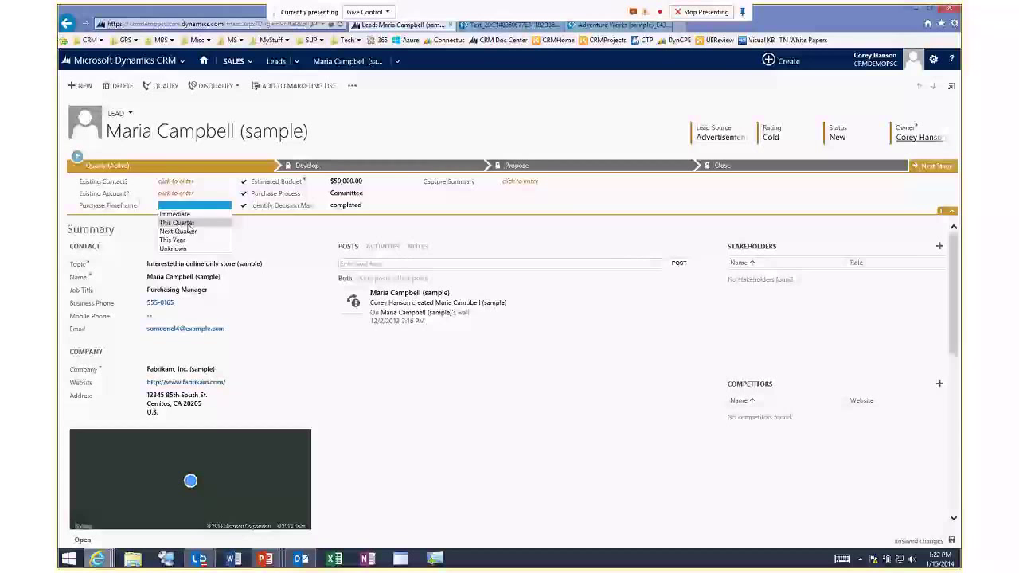
pyautogui.click(191, 221)
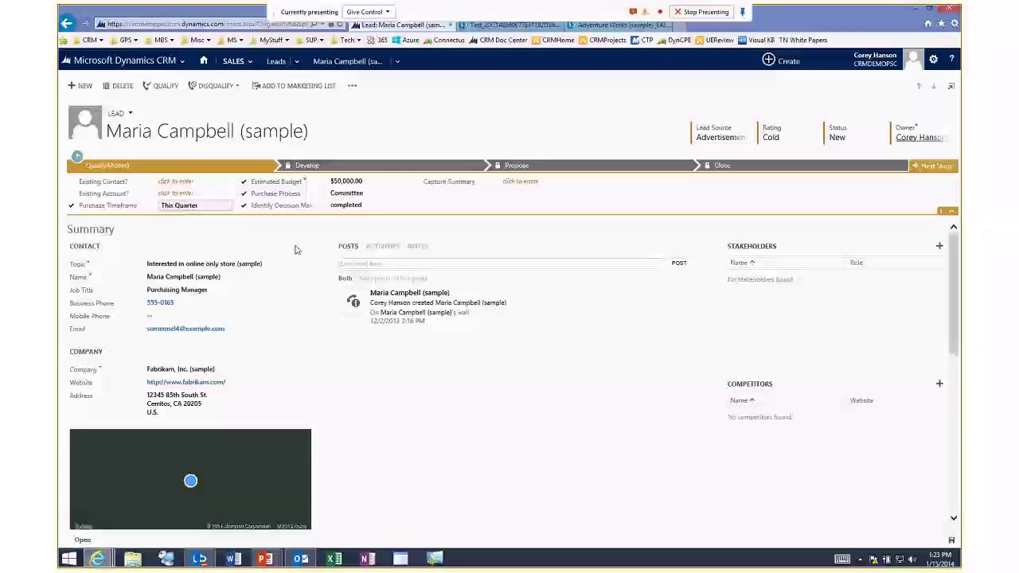
pyautogui.click(165, 86)
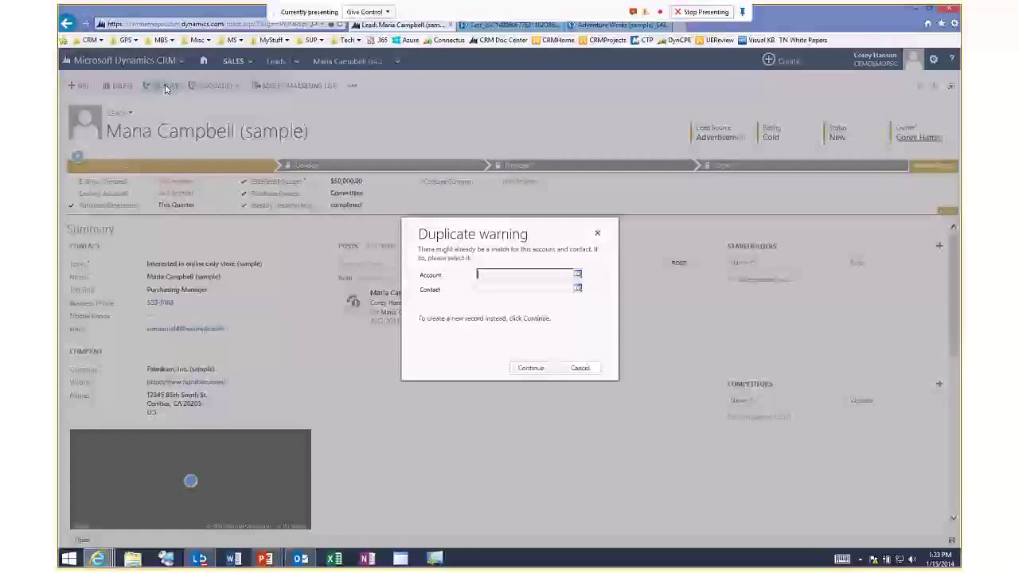
pyautogui.click(532, 369)
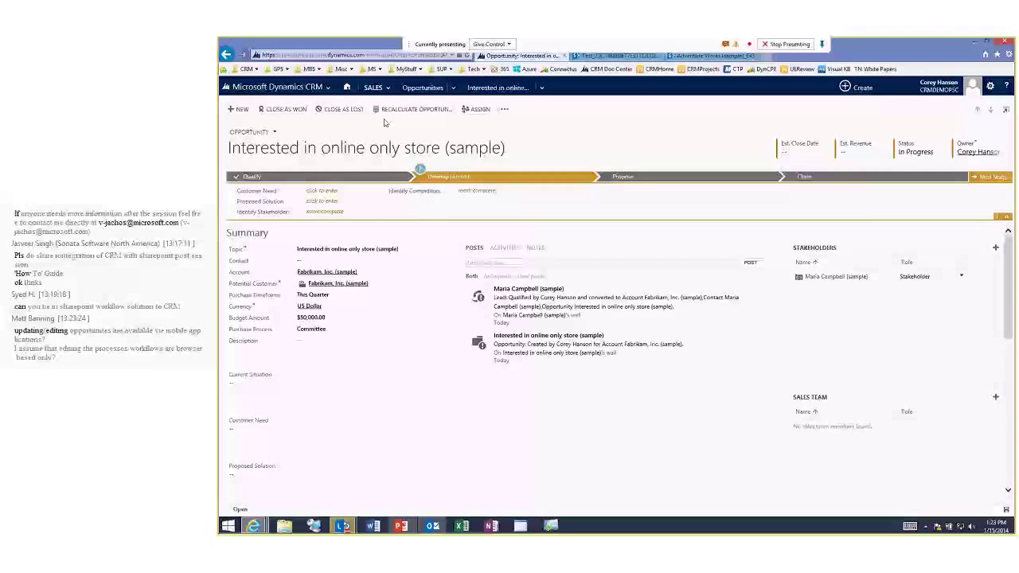
# Show open opportunities with the Sales Pipeline chart and select all 23 records.
pyautogui.click(427, 89)
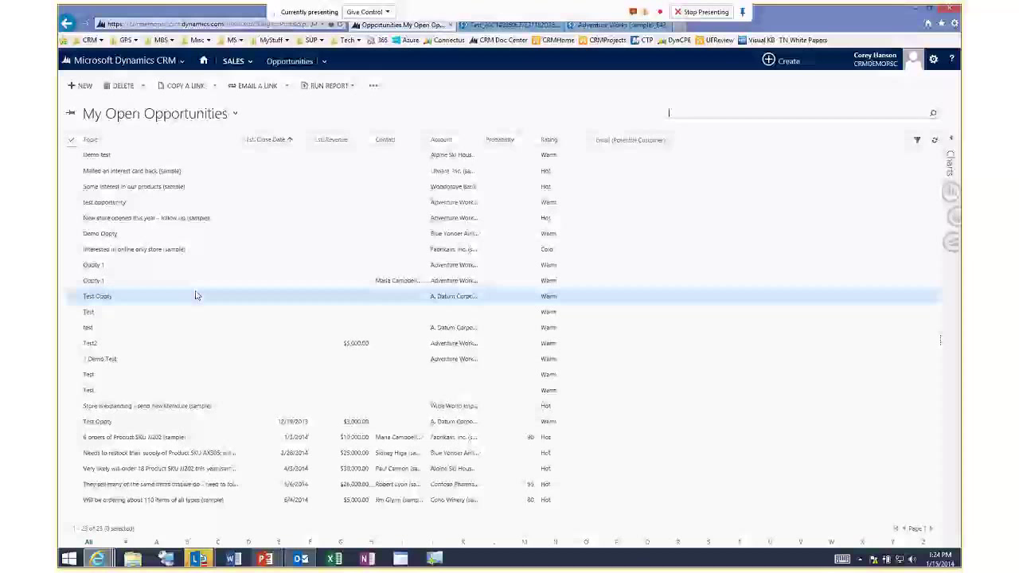
pyautogui.click(953, 140)
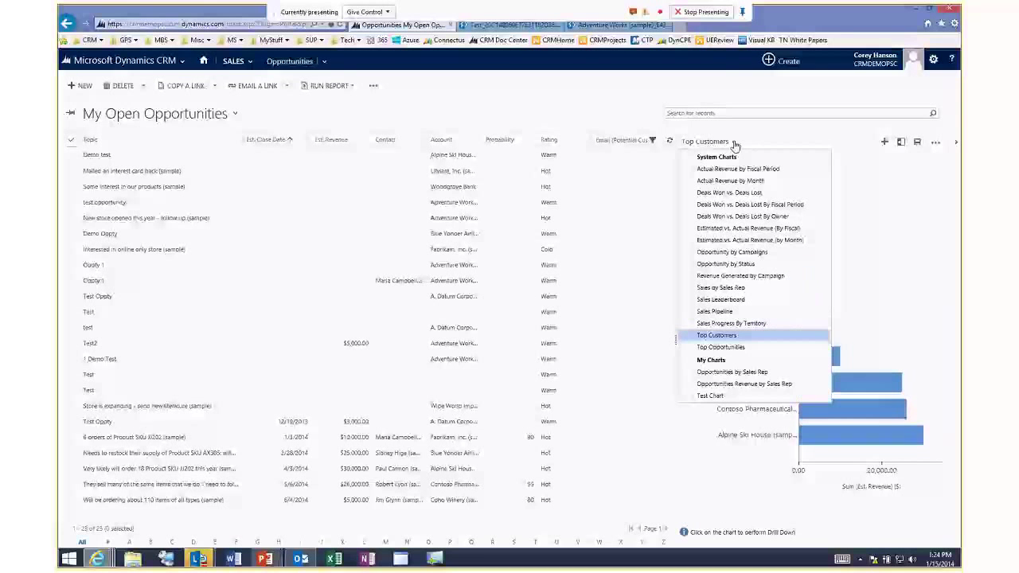
pyautogui.click(715, 311)
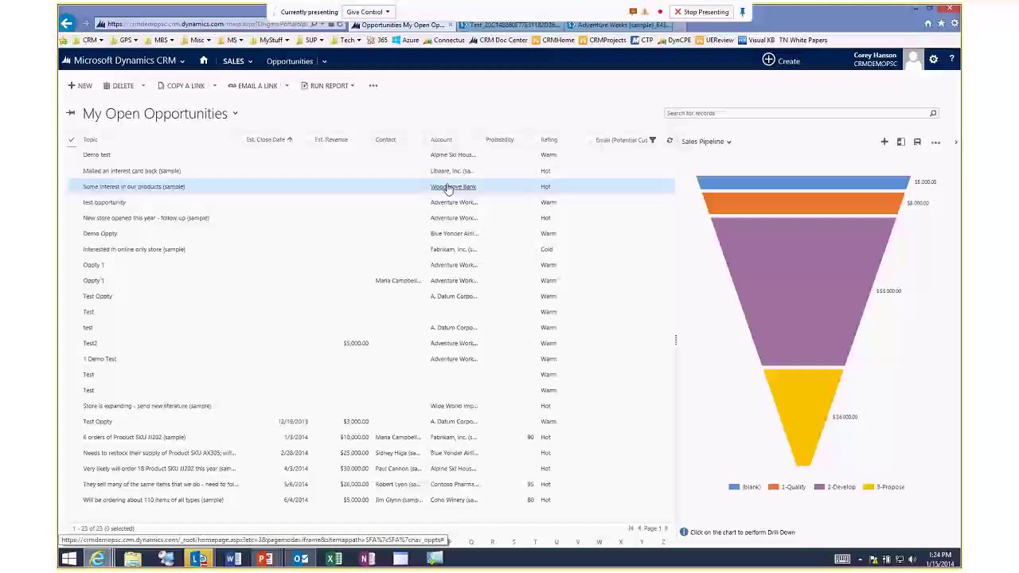
pyautogui.click(70, 141)
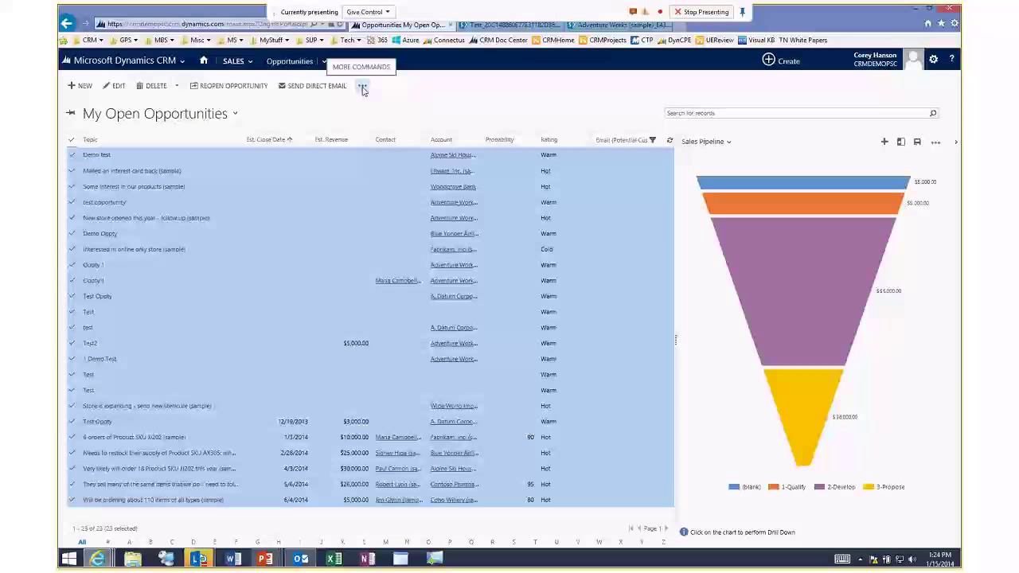
# Start an Export to Excel of the selected opportunities as a Dynamic worksheet.
pyautogui.click(363, 87)
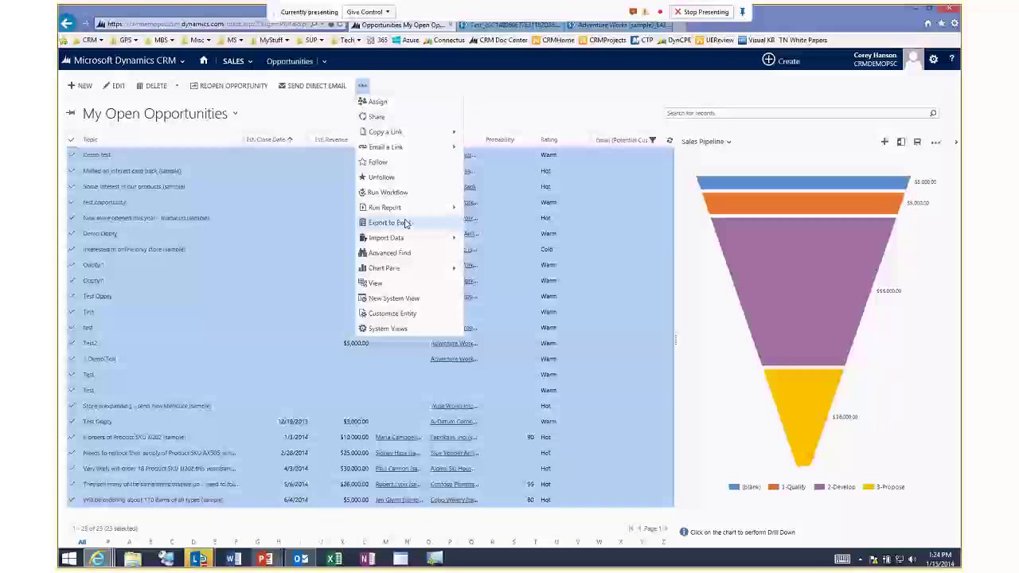
pyautogui.click(403, 224)
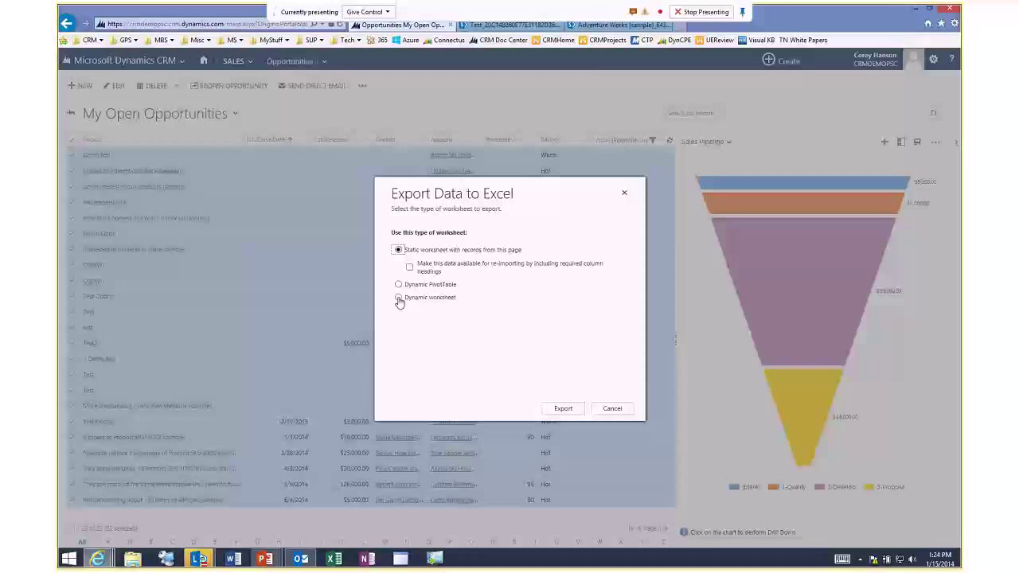
pyautogui.click(399, 299)
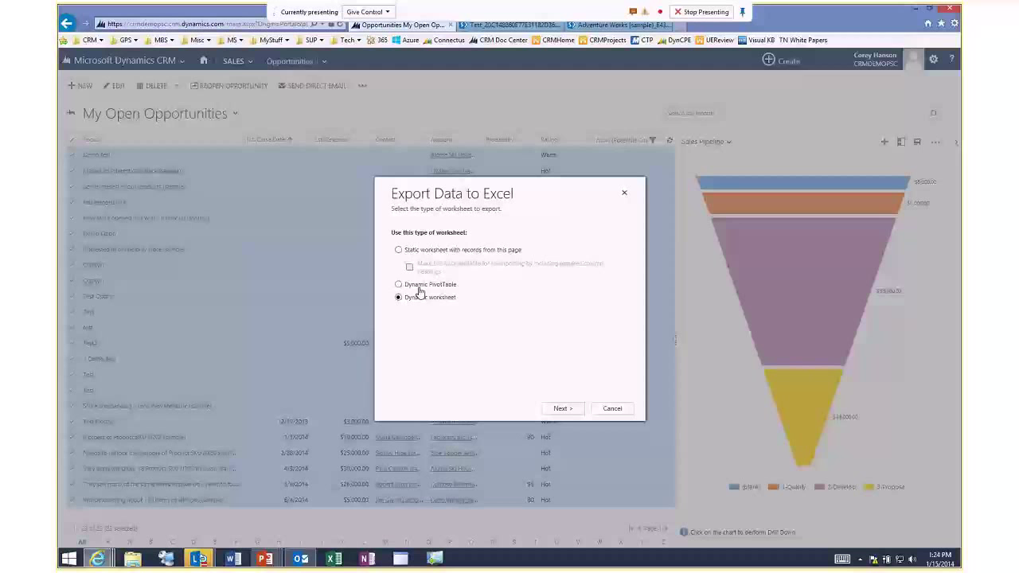
pyautogui.click(563, 408)
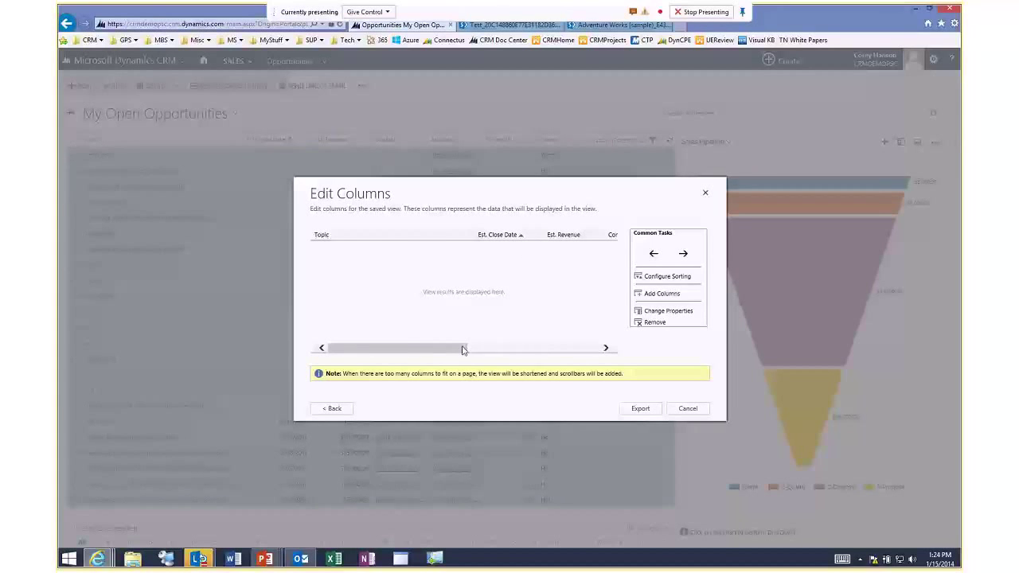
# Add the Actual Revenue and Budget columns and export the worksheet.
pyautogui.moveTo(500, 348); pyautogui.dragTo(548, 348)
pyautogui.click(667, 294)
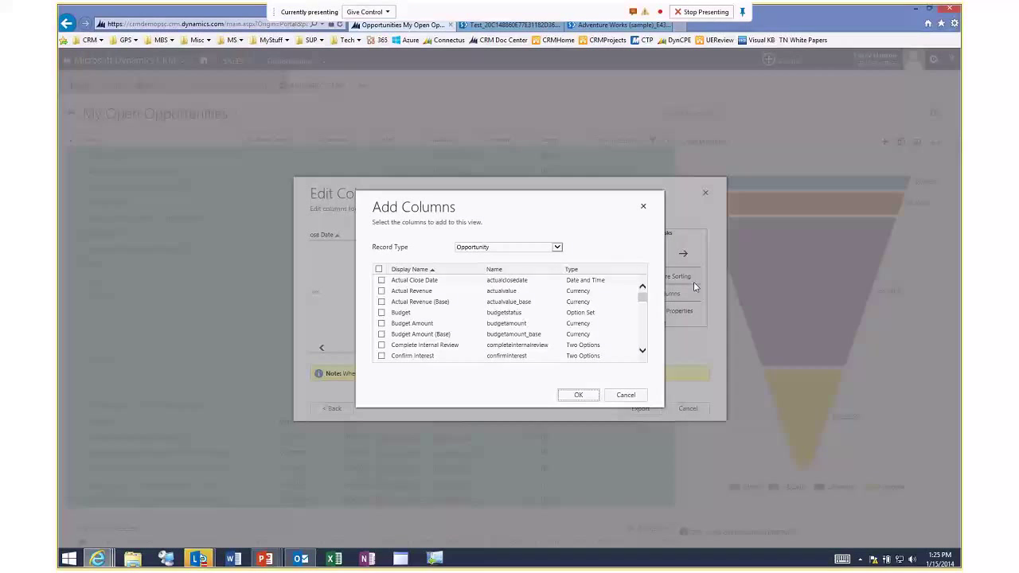
pyautogui.click(382, 292)
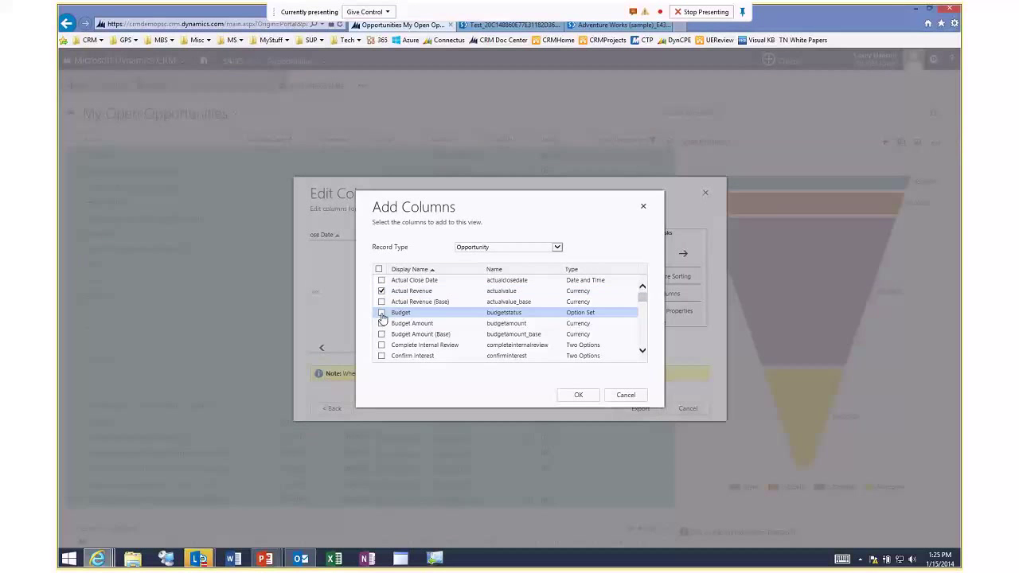
pyautogui.click(579, 396)
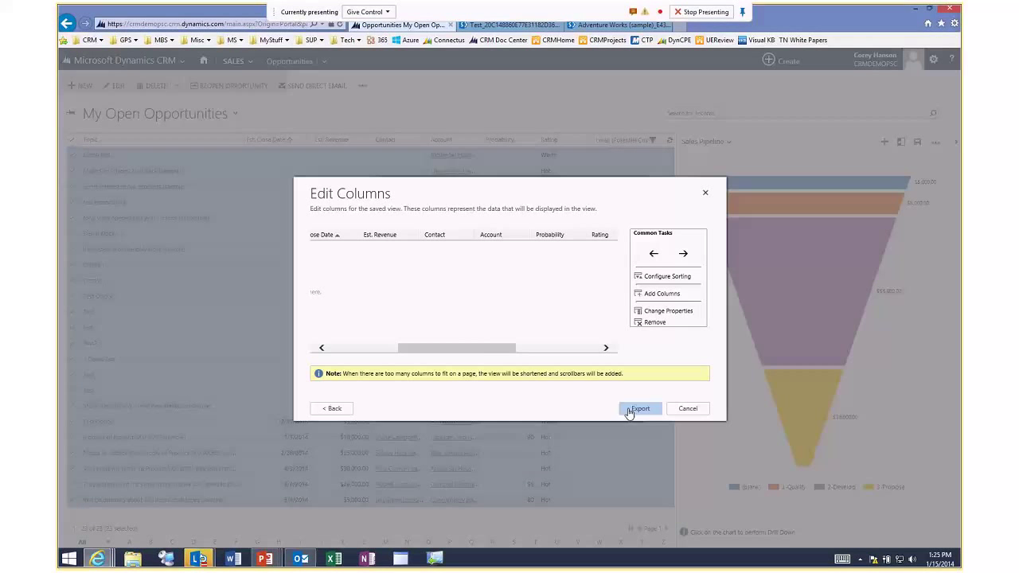
pyautogui.click(562, 348)
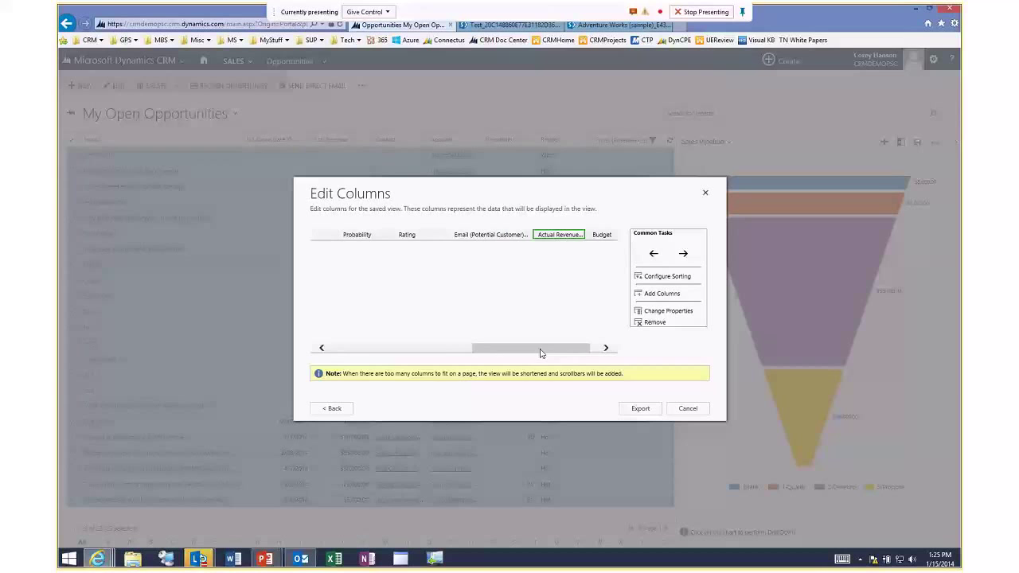
pyautogui.click(645, 411)
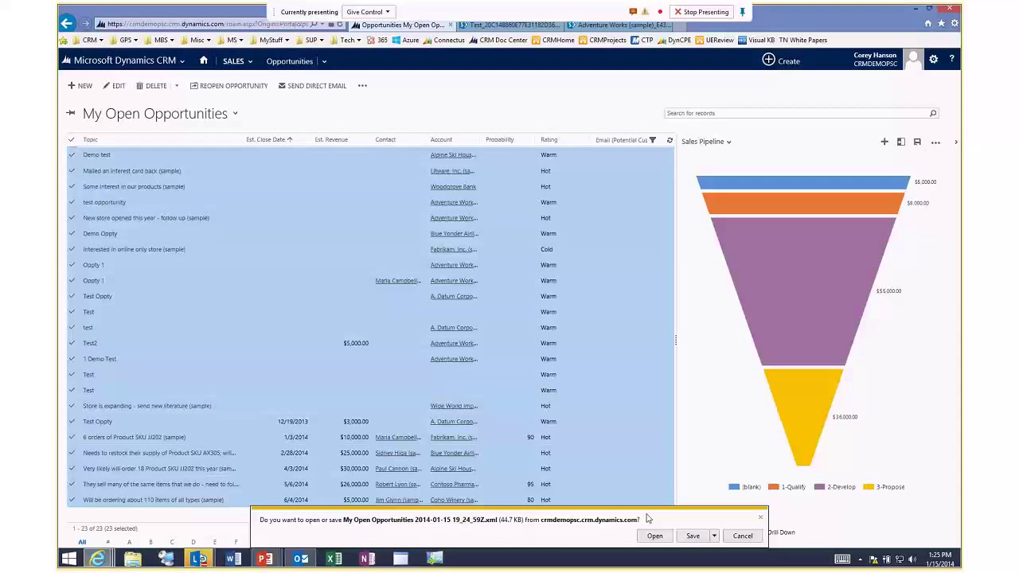
# Open the downloaded workbook in Excel, enable editing and content, and Refresh from CRM.
pyautogui.click(655, 536)
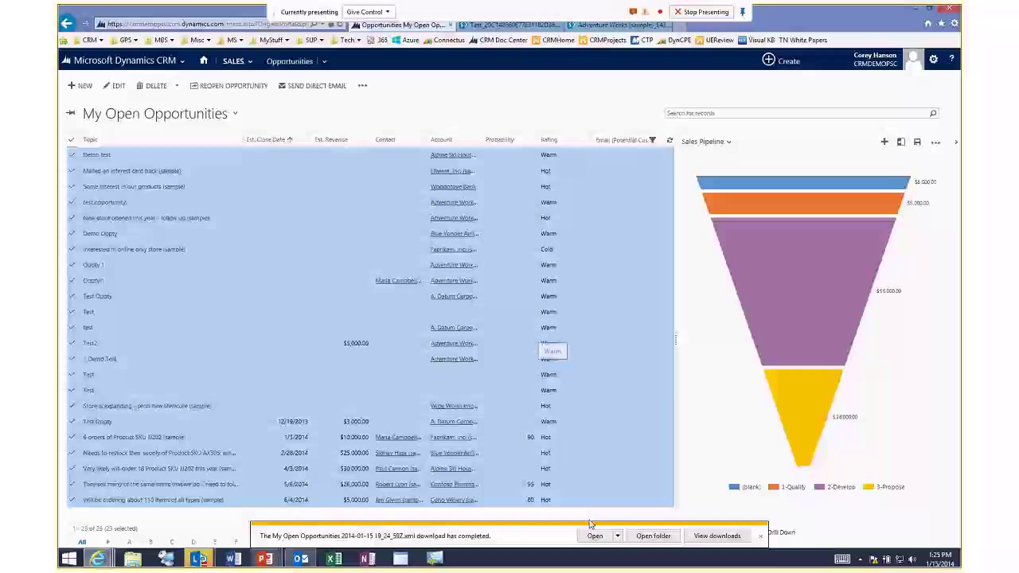
pyautogui.click(595, 536)
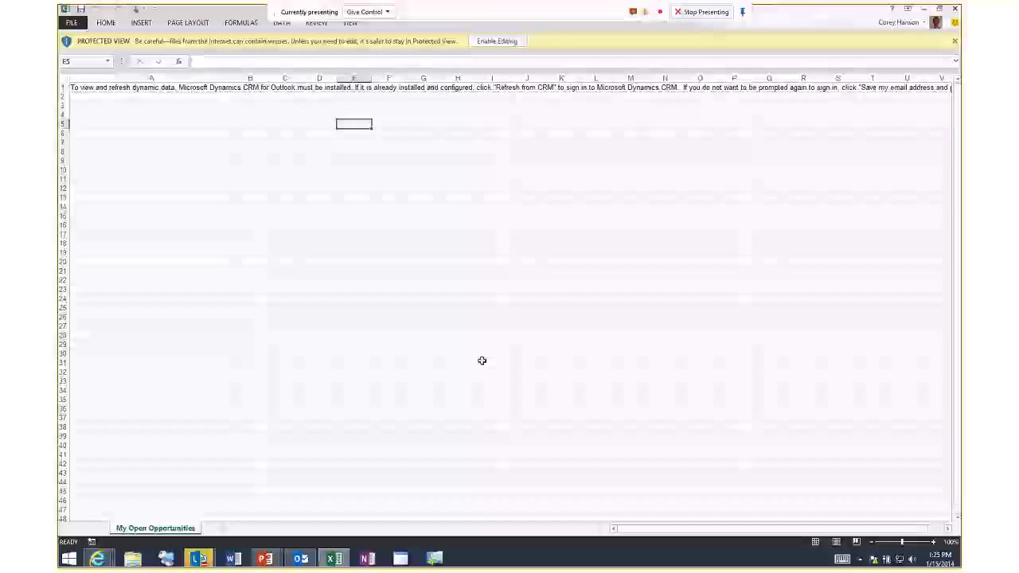
pyautogui.click(497, 42)
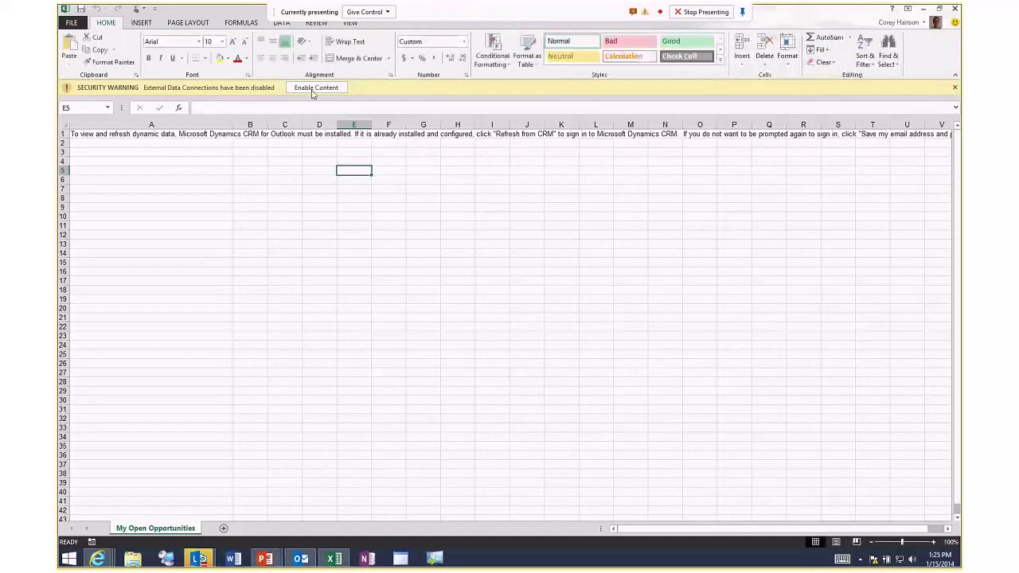
pyautogui.click(315, 87)
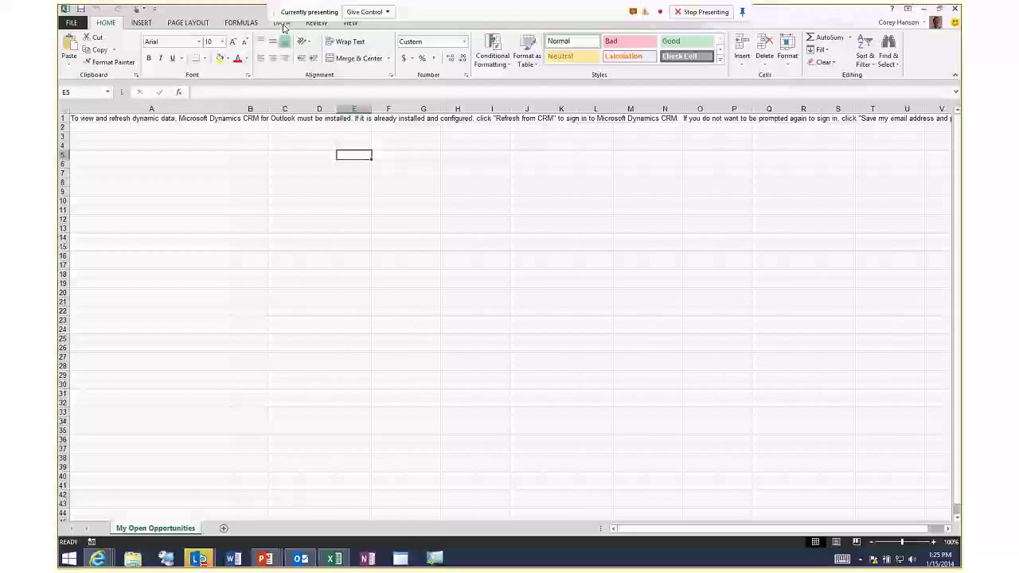
pyautogui.click(282, 24)
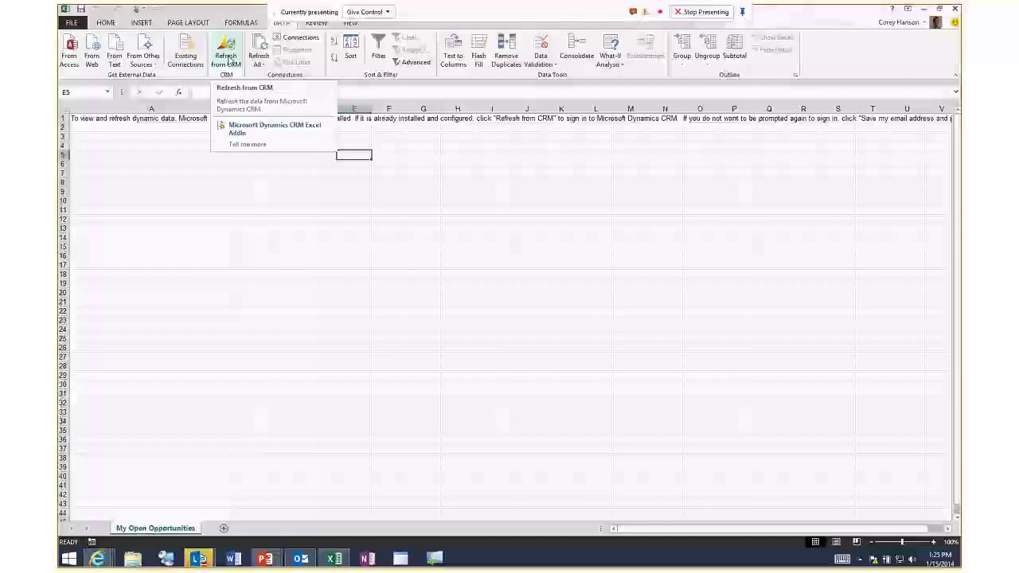
pyautogui.click(228, 60)
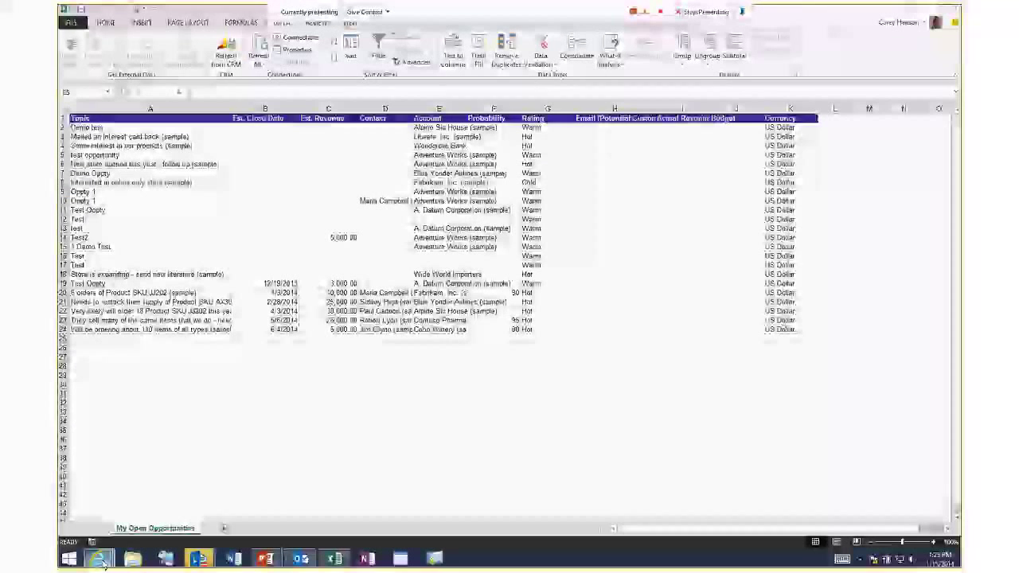
pyautogui.moveTo(97, 559)
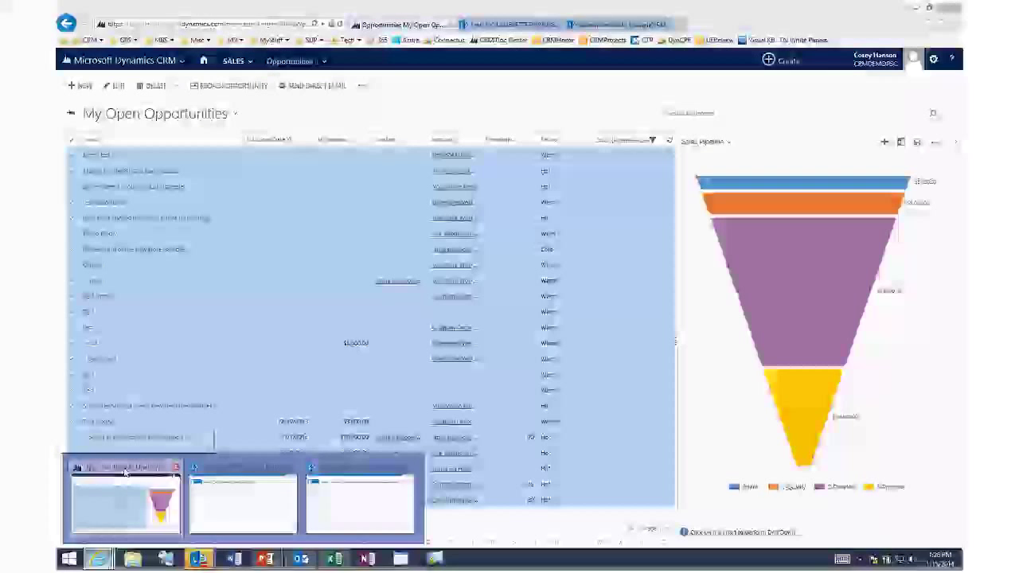
# Create and save a new opportunity '1test Demo' for Adventure Works (sample).
pyautogui.click(126, 509)
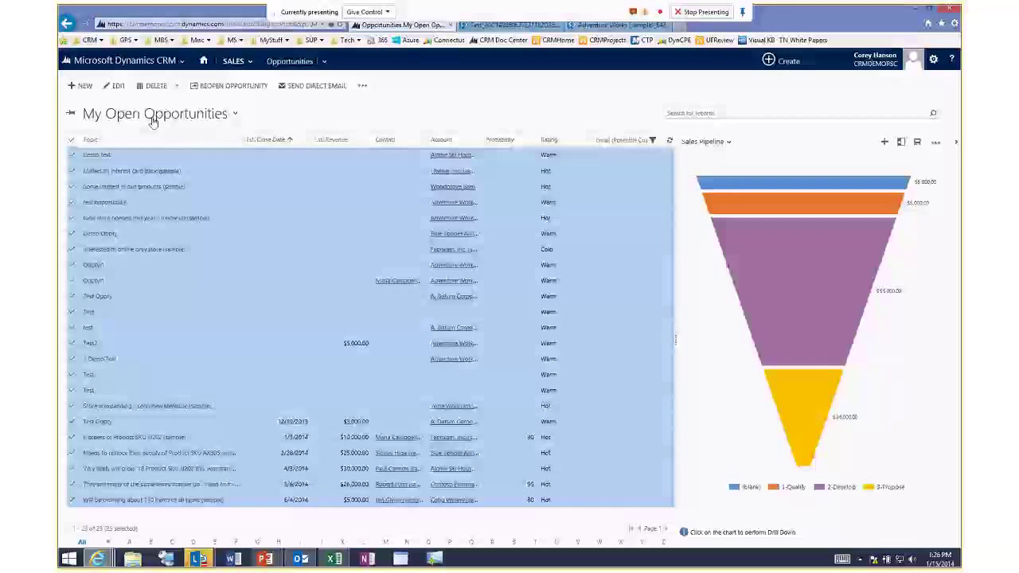
pyautogui.click(80, 88)
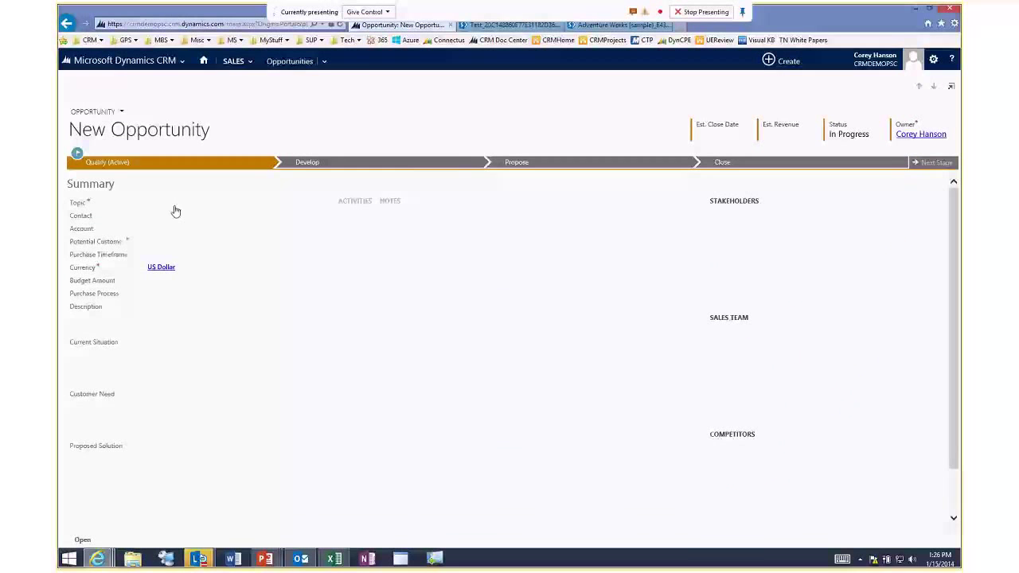
pyautogui.write('Ite')
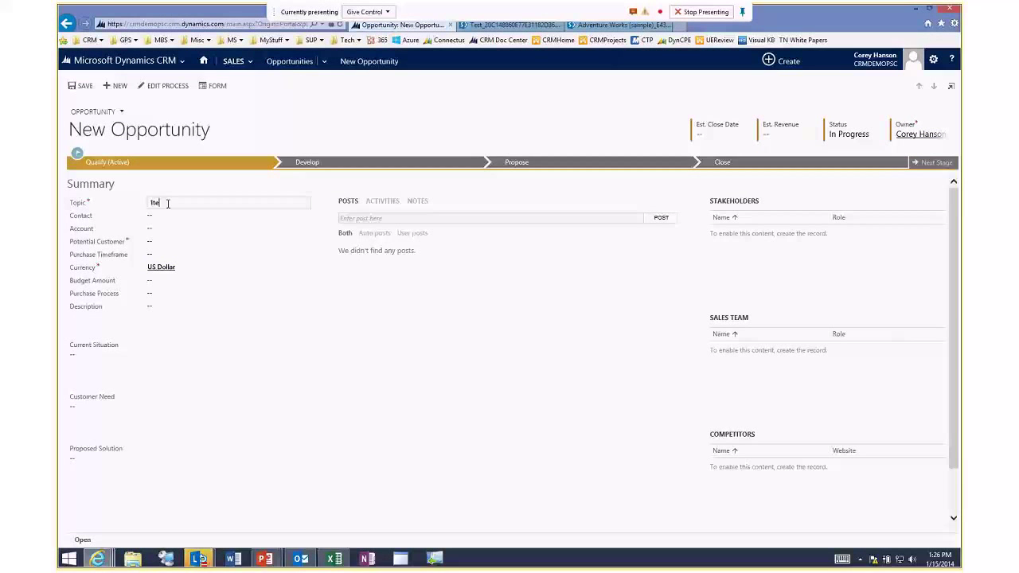
pyautogui.write('st Demo')
pyautogui.press('Tab')
pyautogui.press('Tab')
pyautogui.press('Tab')
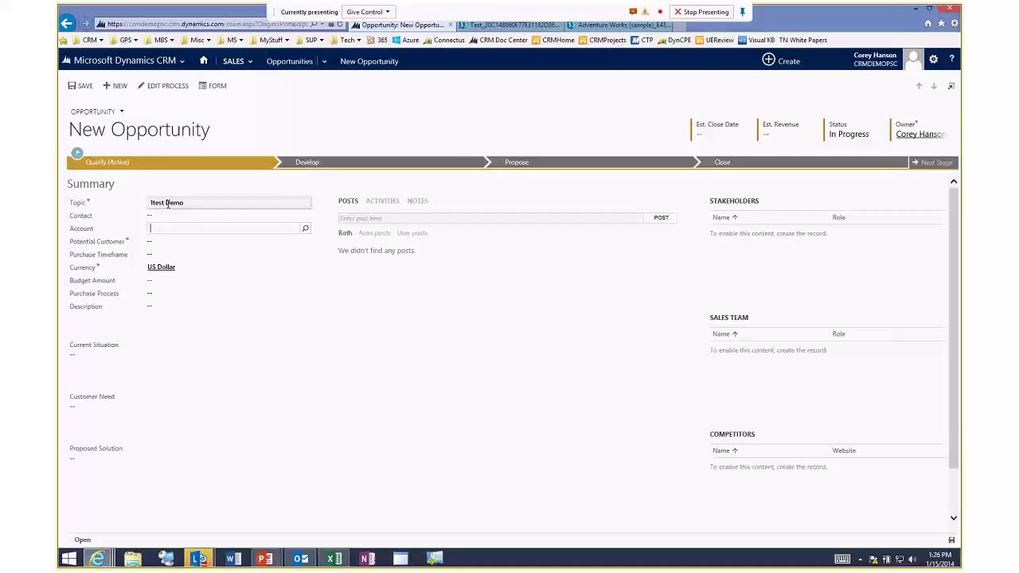
pyautogui.click(305, 241)
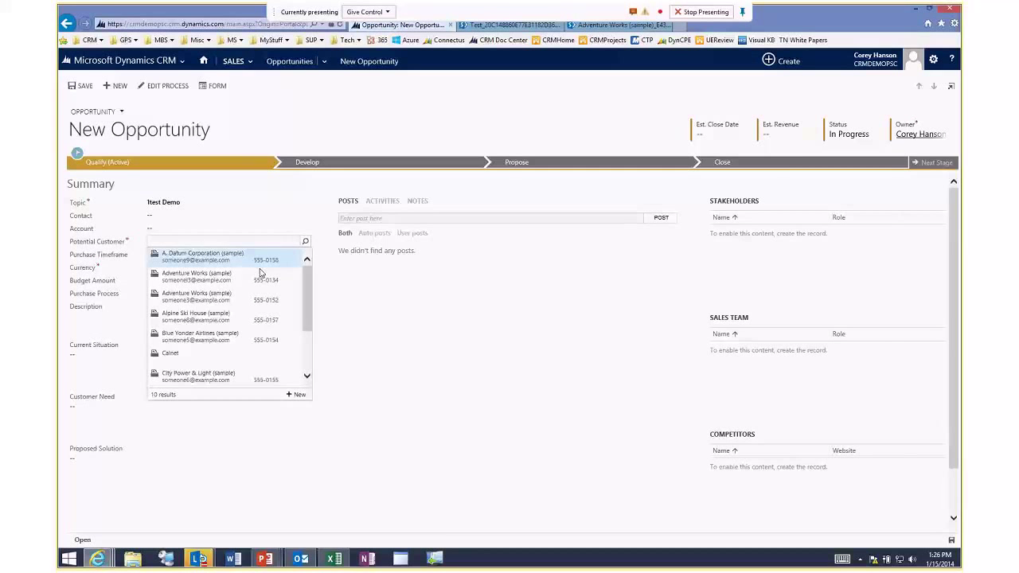
pyautogui.click(223, 276)
pyautogui.hotkey('ctrl', 's')
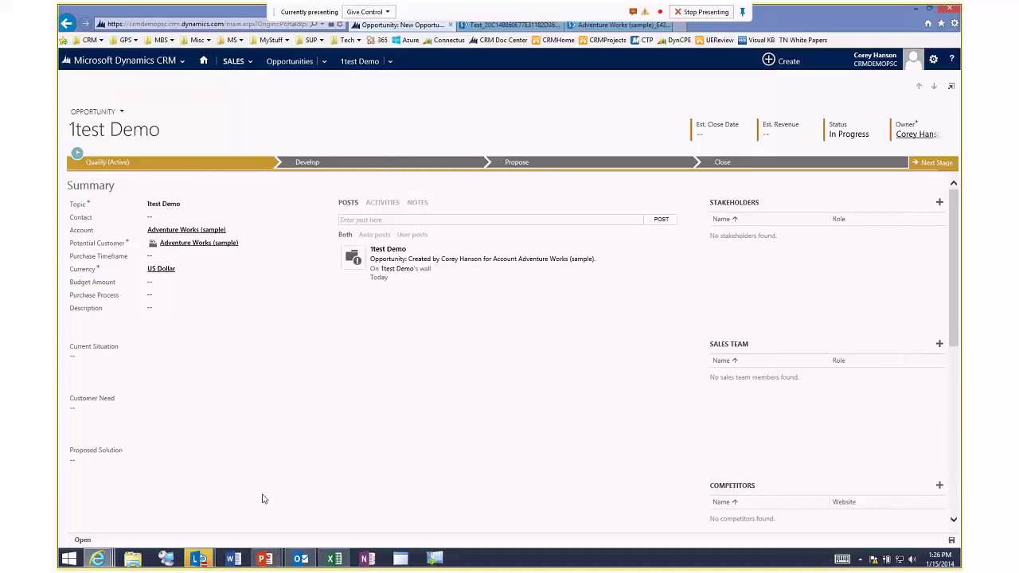
pyautogui.click(335, 559)
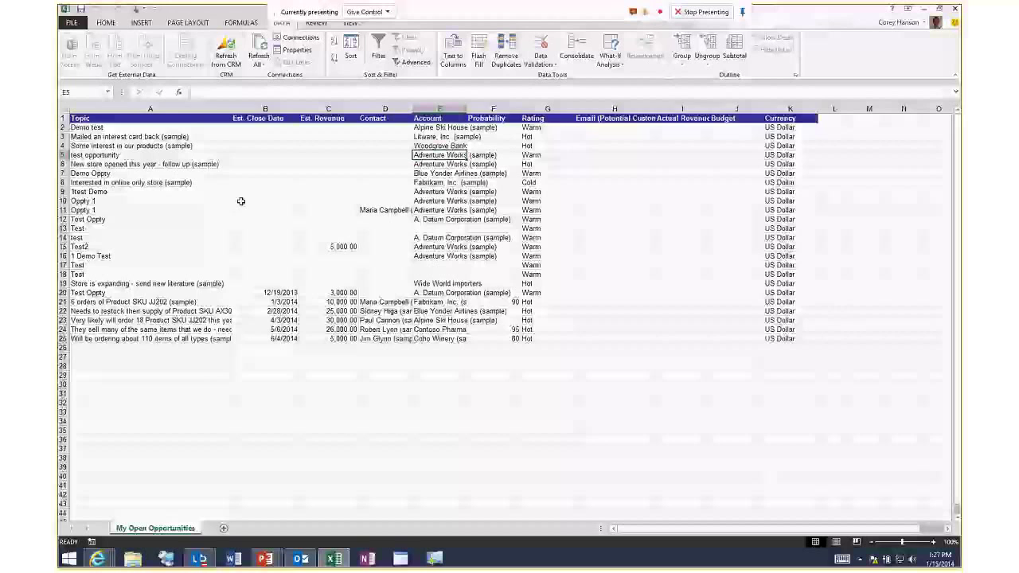
# Open the FILE Info page for the My Open Opportunities workbook.
pyautogui.click(78, 24)
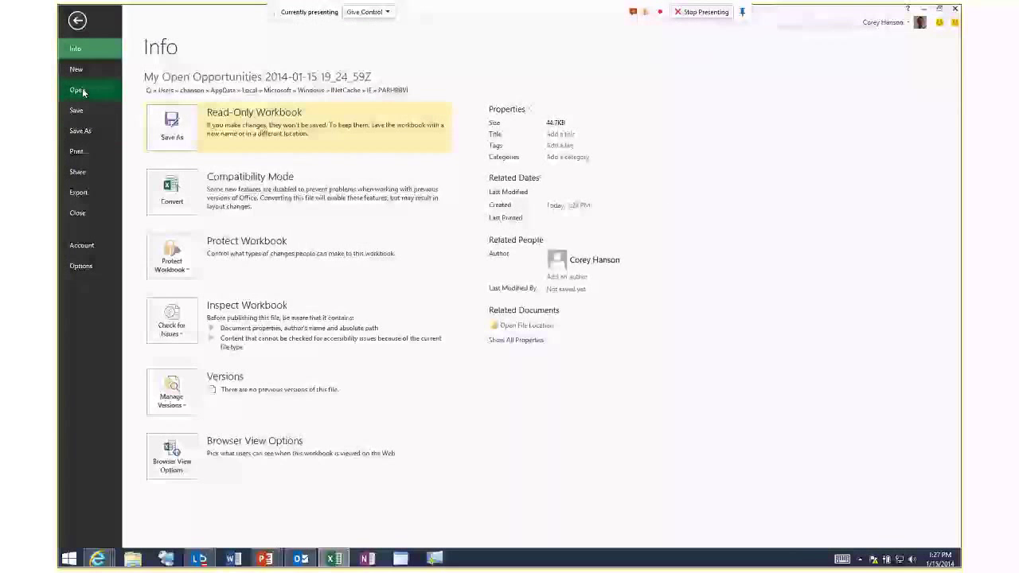
# Insert a PivotTable on a new sheet counting Account, with Rating then Probability as rows.
pyautogui.click(77, 23)
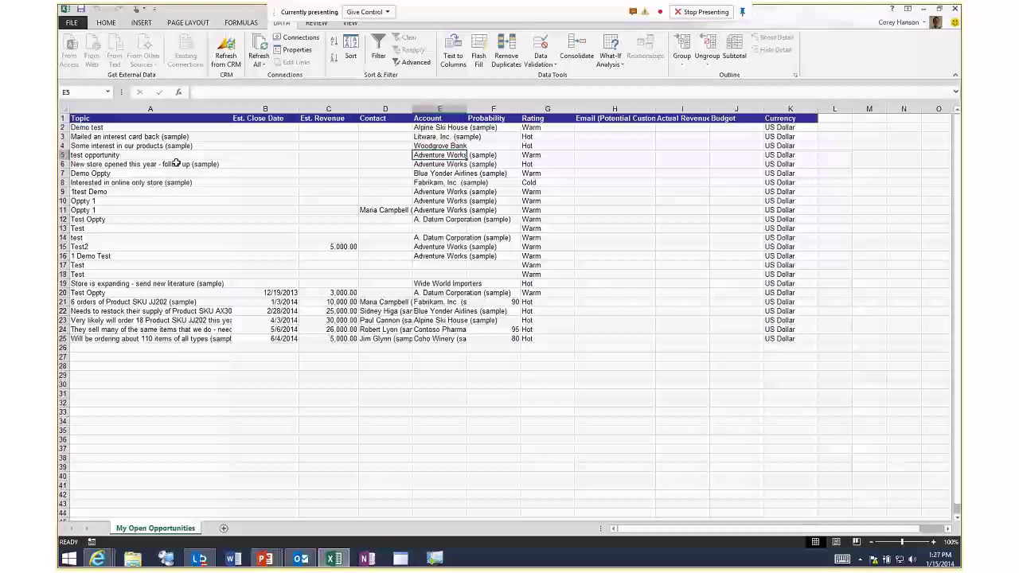
pyautogui.click(140, 22)
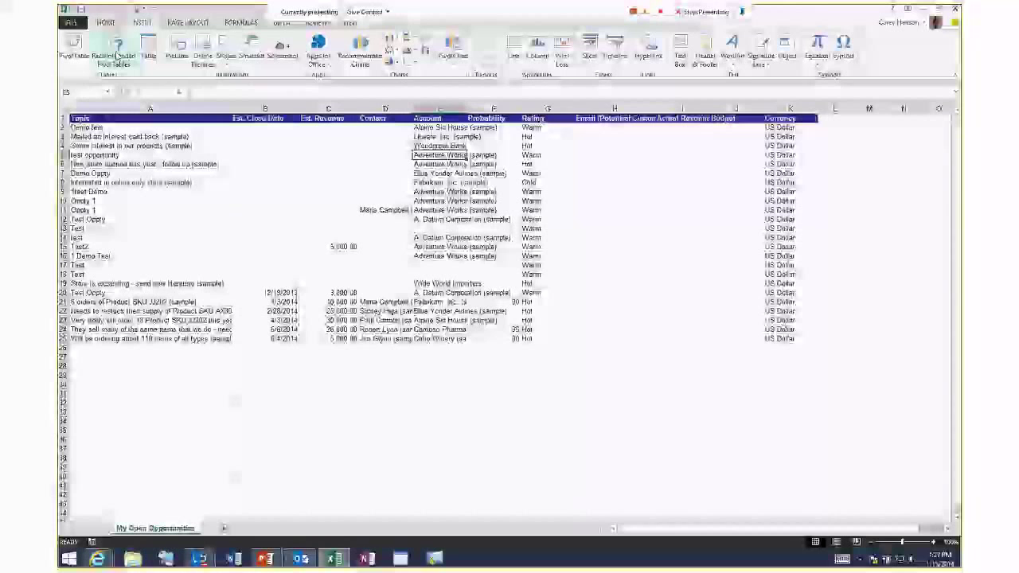
pyautogui.click(76, 51)
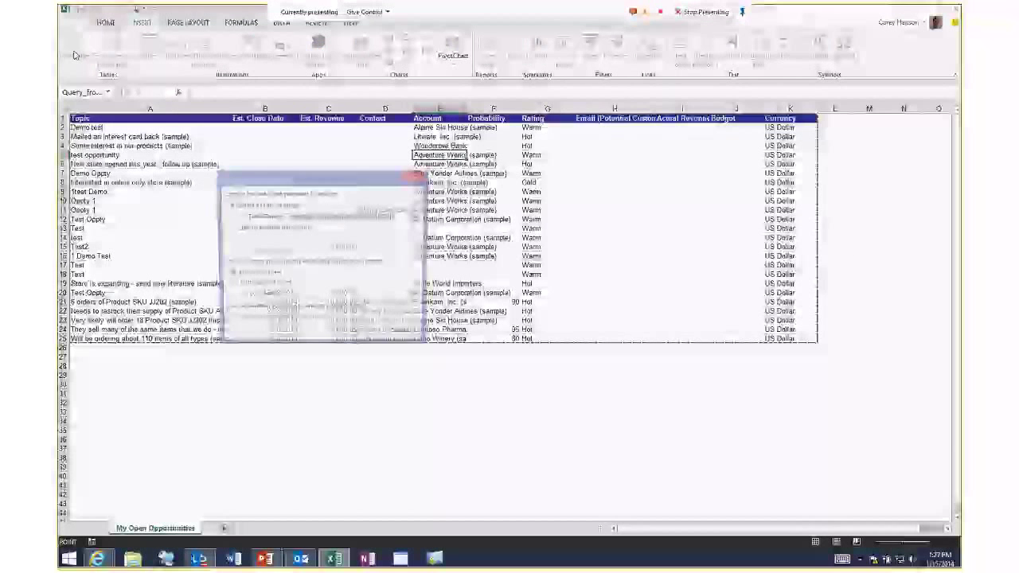
pyautogui.click(357, 336)
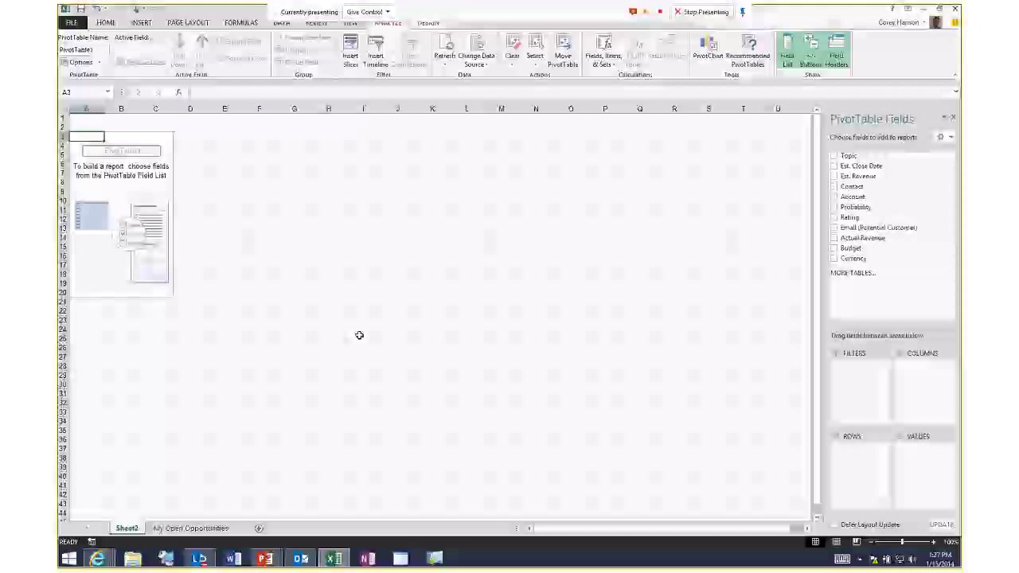
pyautogui.moveTo(853, 197); pyautogui.dragTo(927, 470)
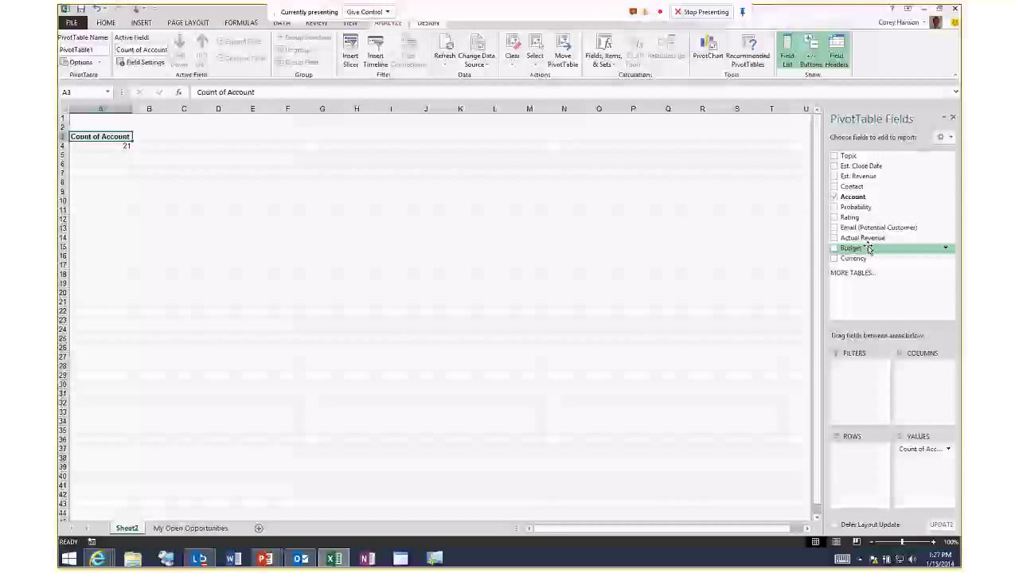
pyautogui.moveTo(866, 218); pyautogui.dragTo(866, 459)
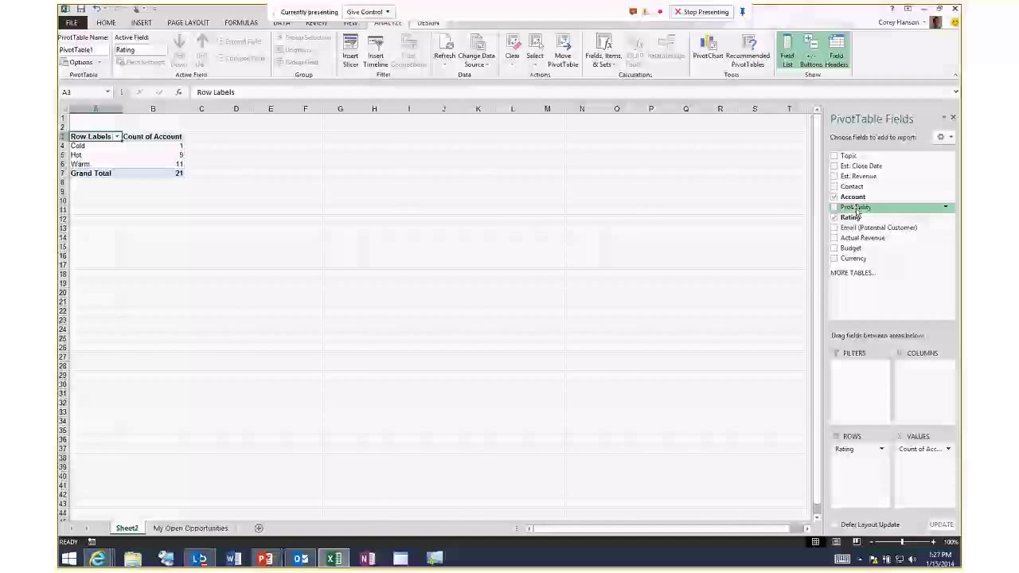
pyautogui.moveTo(856, 207); pyautogui.dragTo(860, 466)
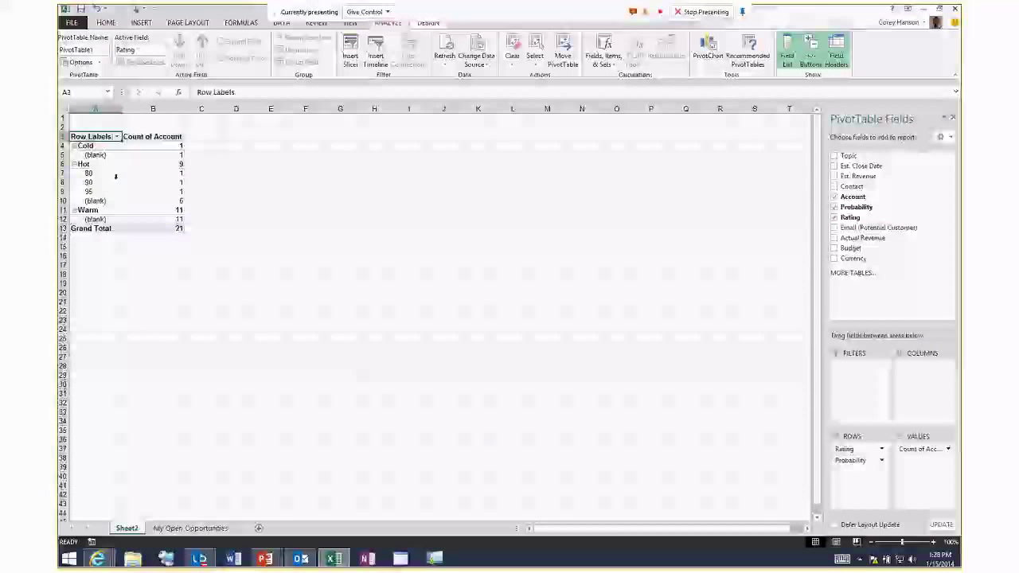
# Save the workbook to the Desktop as Excel Workbook type with file name 'Demo'.
pyautogui.click(71, 23)
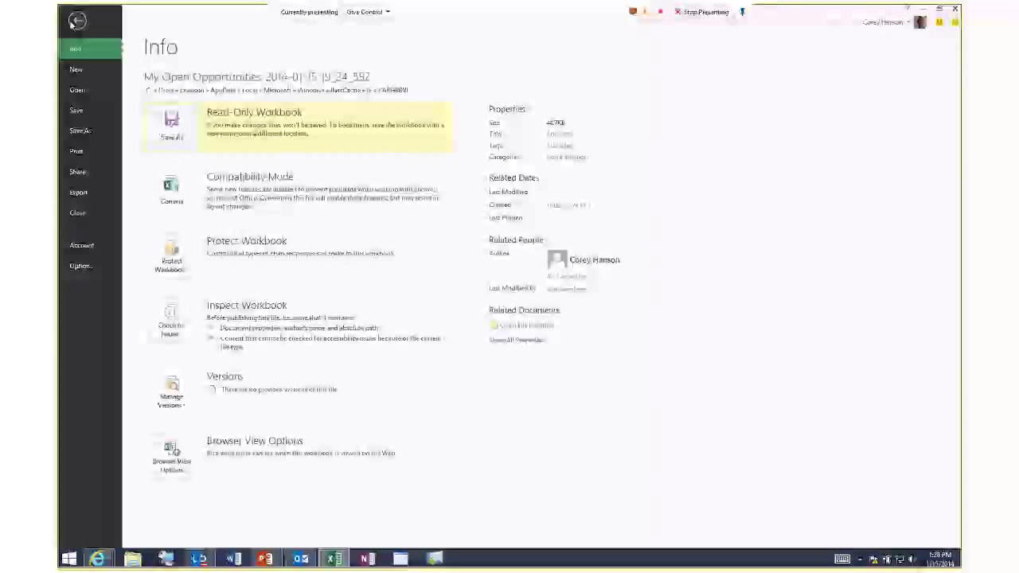
pyautogui.click(80, 131)
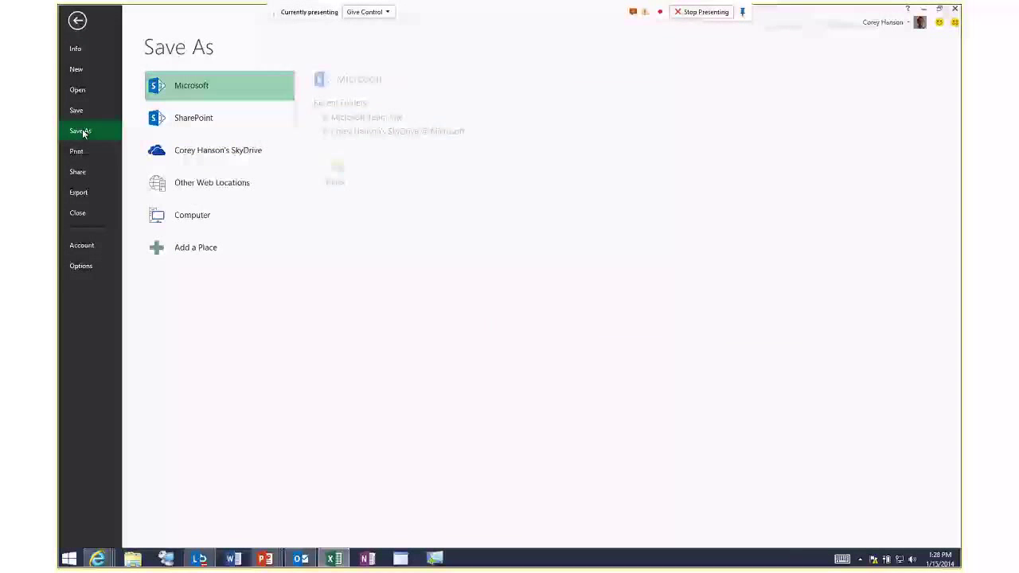
pyautogui.click(199, 215)
pyautogui.click(345, 116)
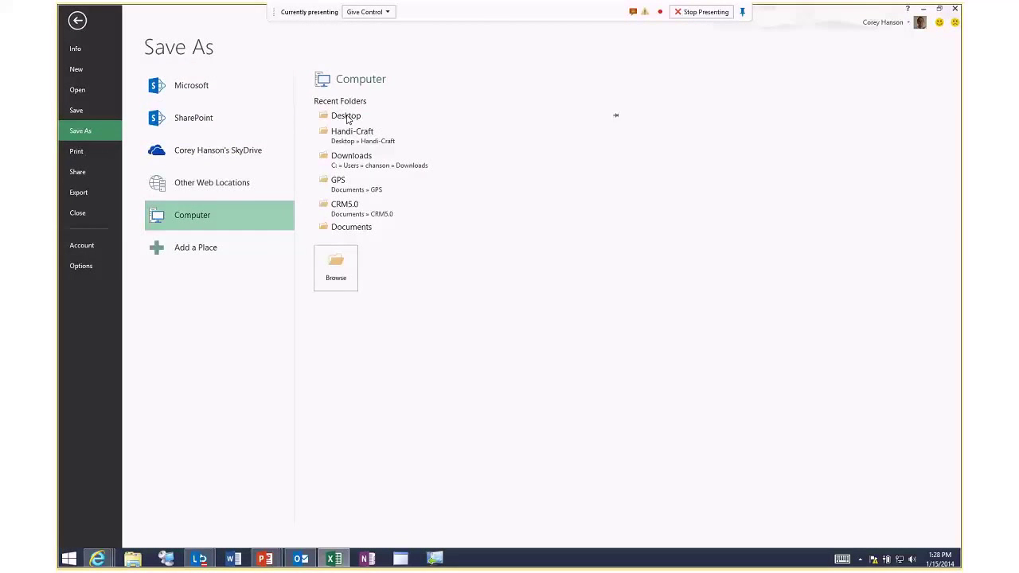
pyautogui.click(220, 223)
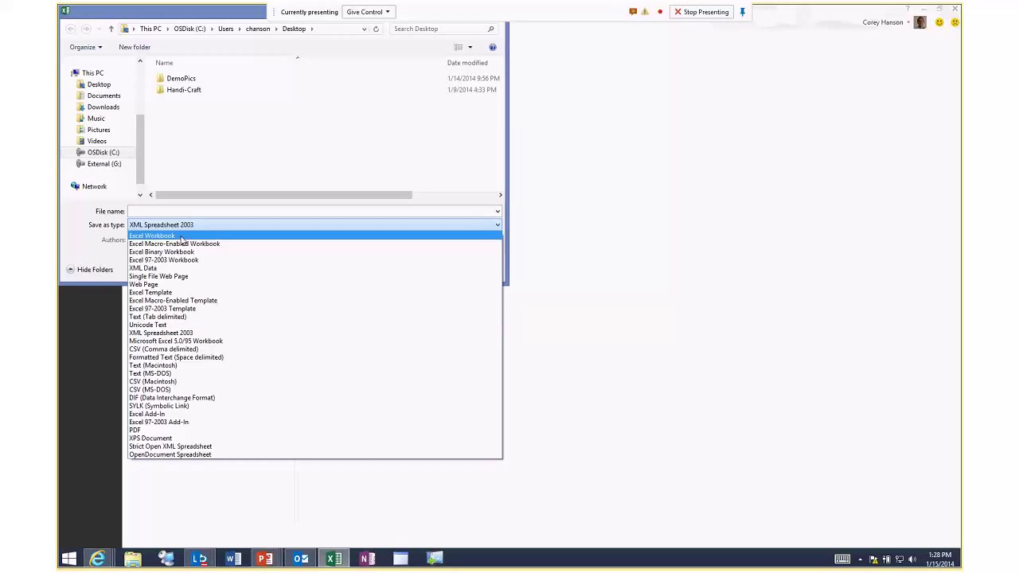
pyautogui.click(152, 236)
pyautogui.click(168, 210)
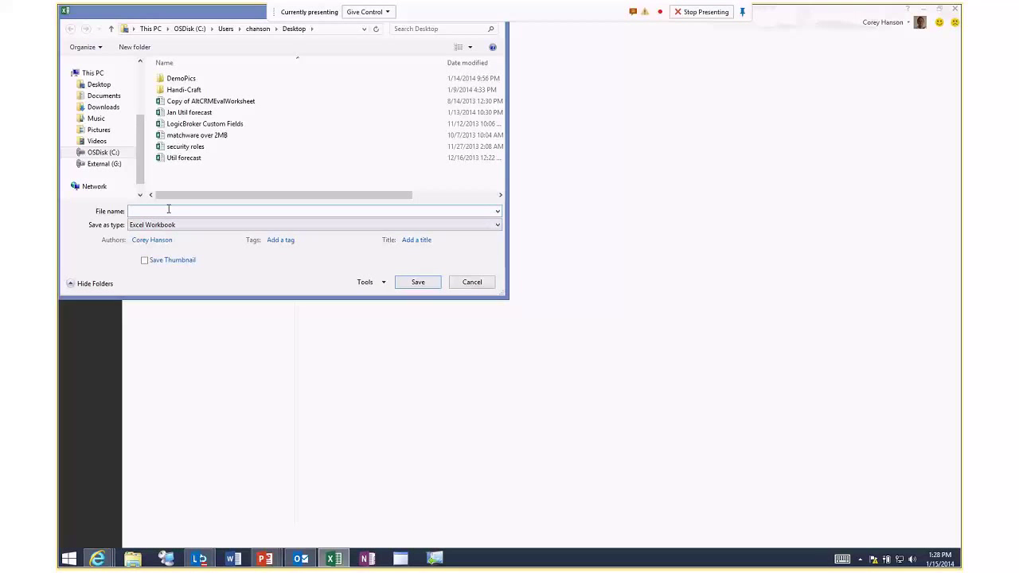
pyautogui.write('Demo')
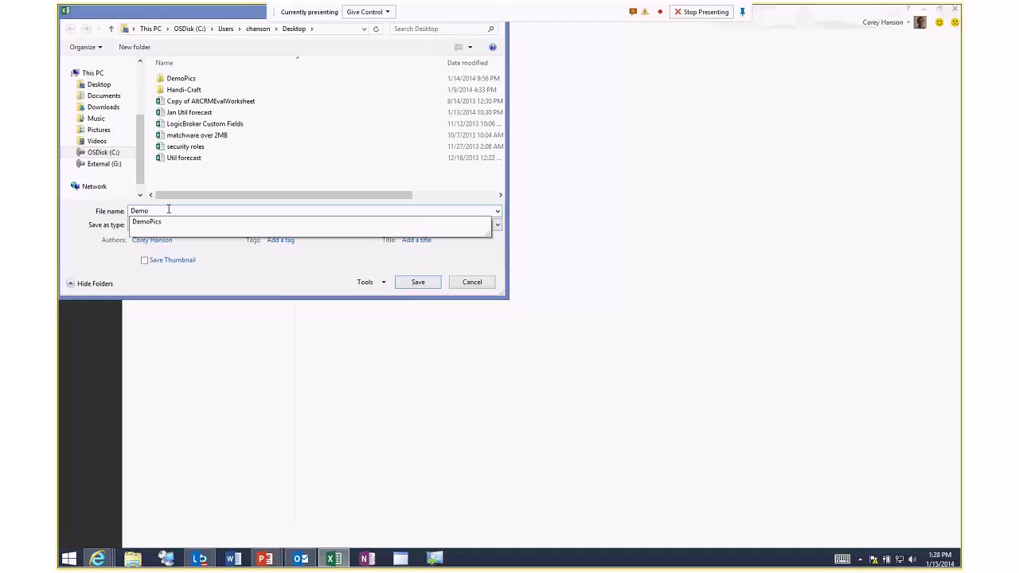
pyautogui.click(417, 281)
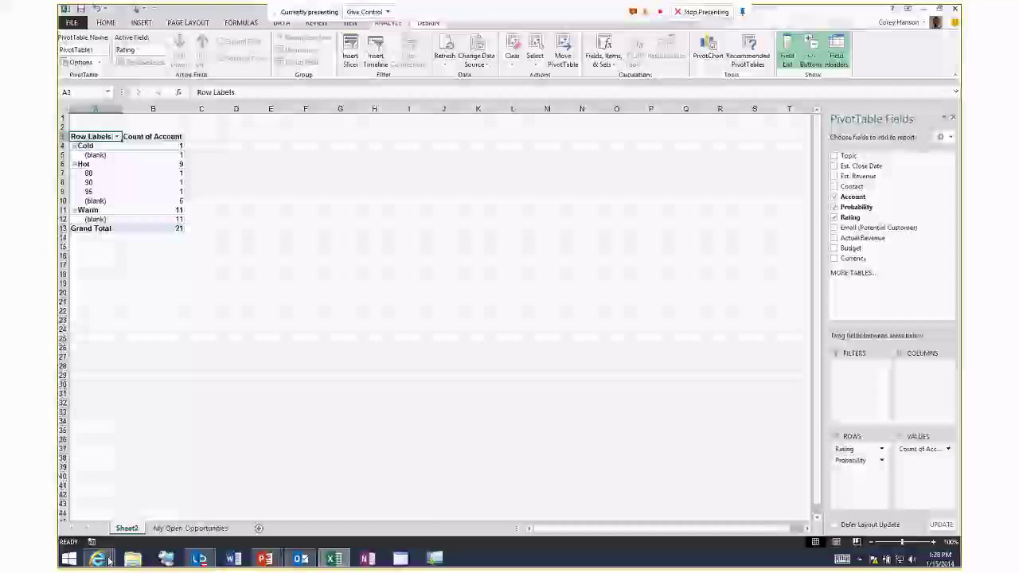
# In the CRM browser, go to SALES > Reports and create a new report record.
pyautogui.moveTo(97, 557)
pyautogui.click(117, 529)
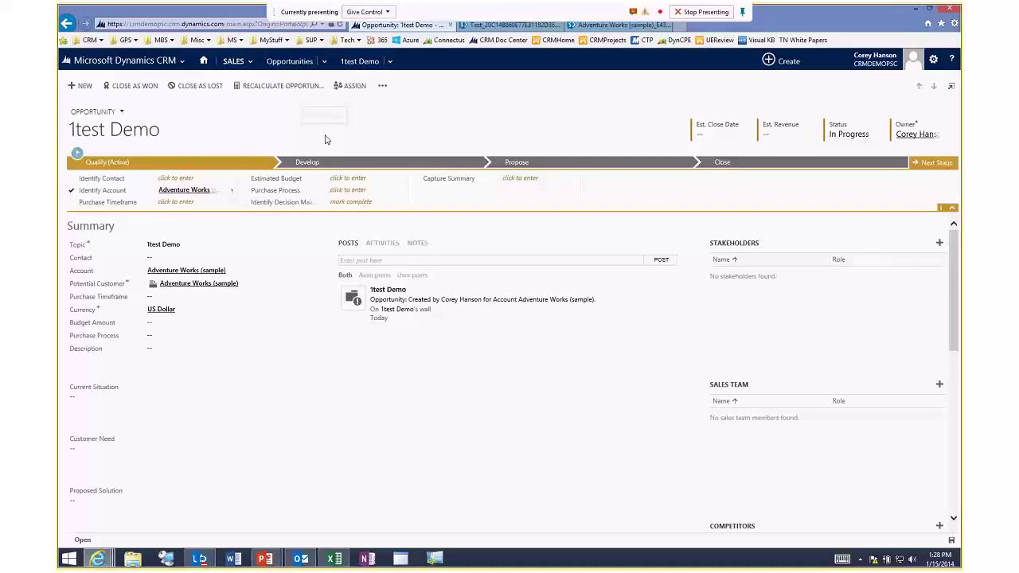
pyautogui.click(234, 62)
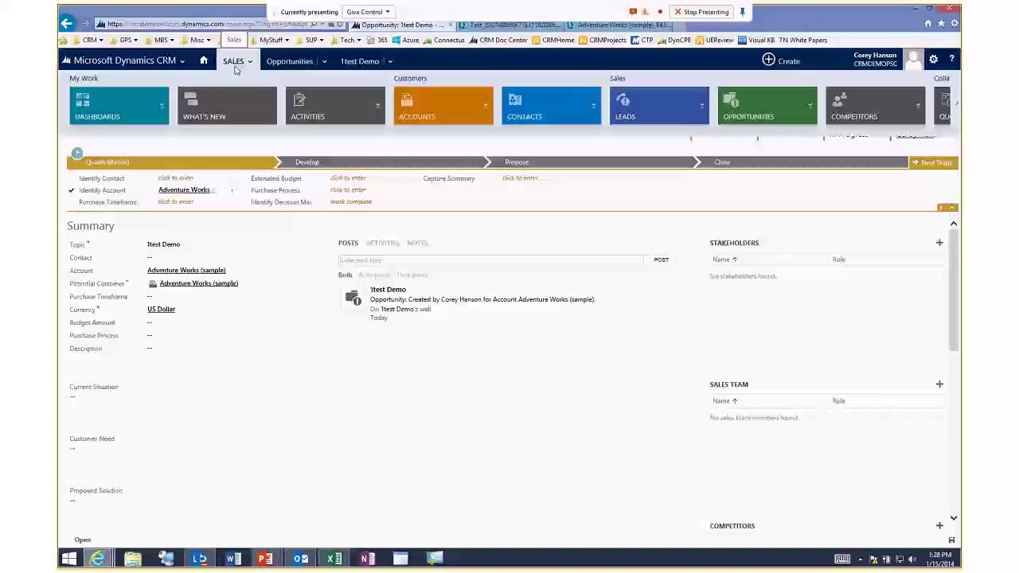
pyautogui.scroll(-5, 603, 116)
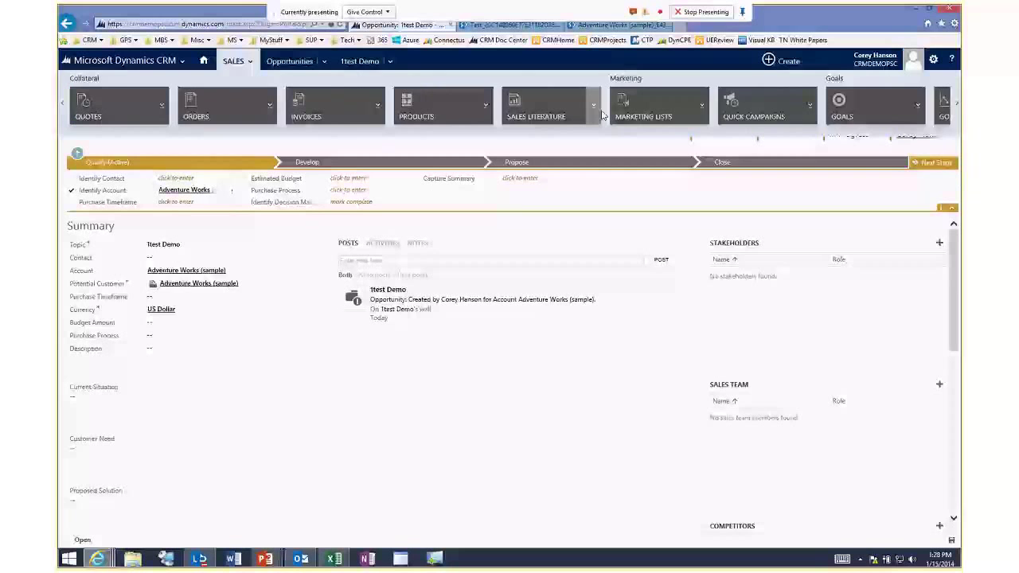
pyautogui.scroll(-5, 603, 115)
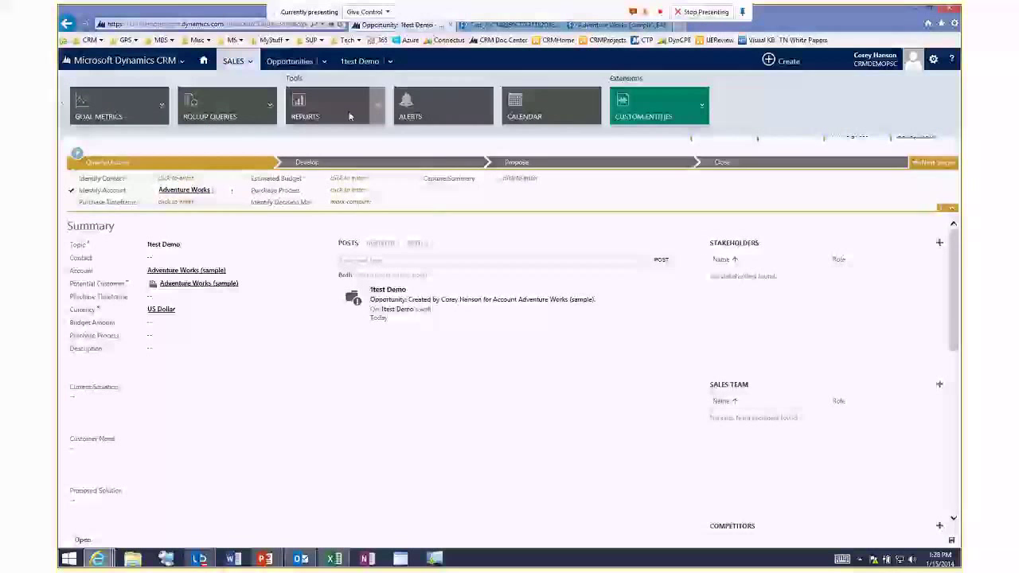
pyautogui.click(320, 111)
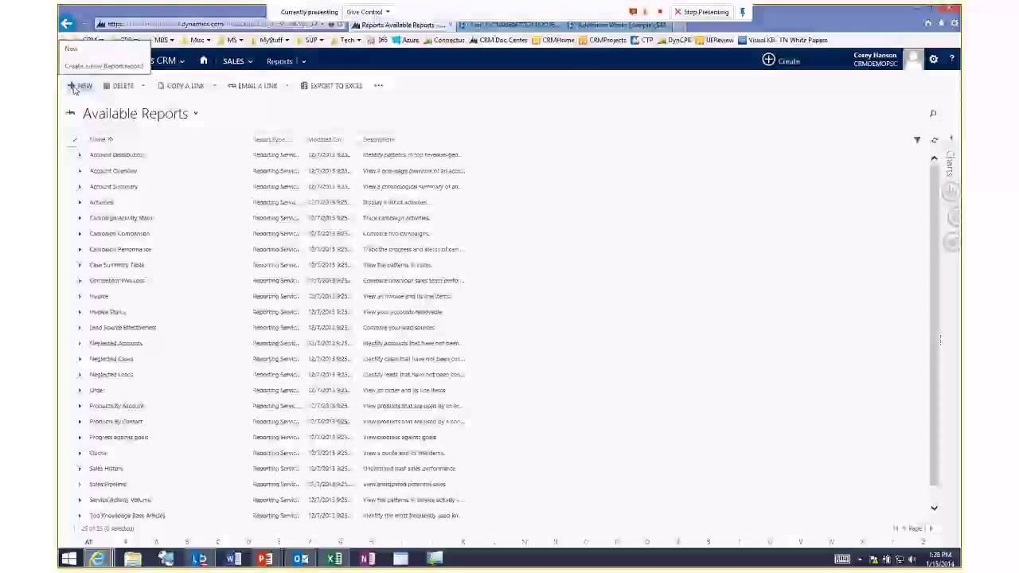
pyautogui.click(75, 88)
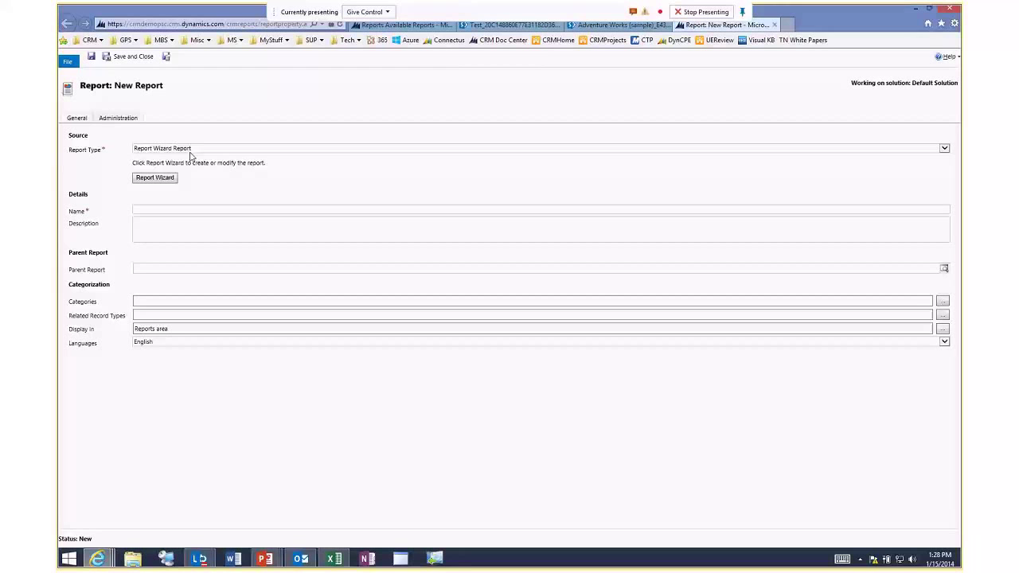
# Set the report type to Existing File and attach the Desktop Demo workbook.
pyautogui.click(155, 180)
pyautogui.click(159, 149)
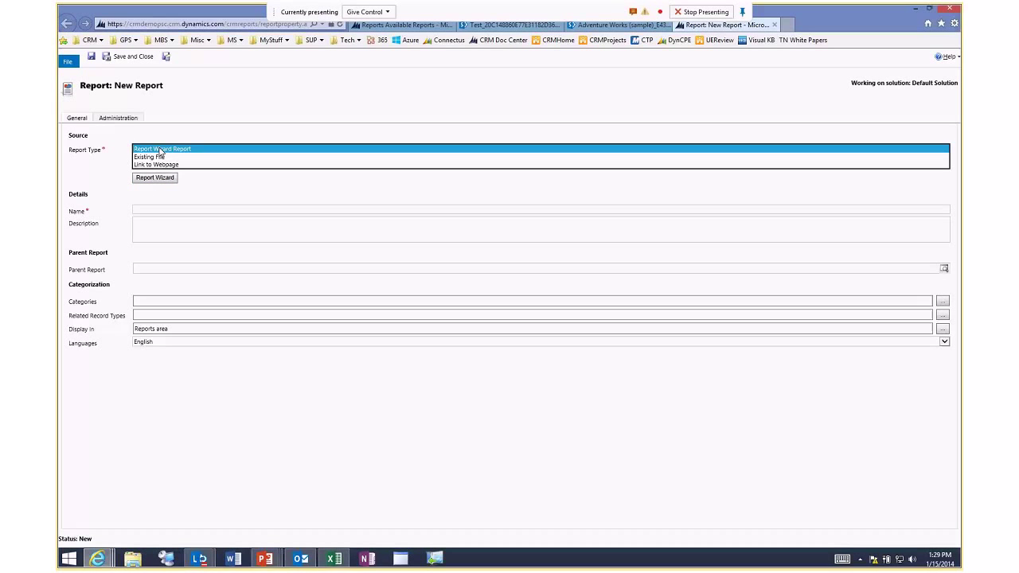
pyautogui.click(163, 158)
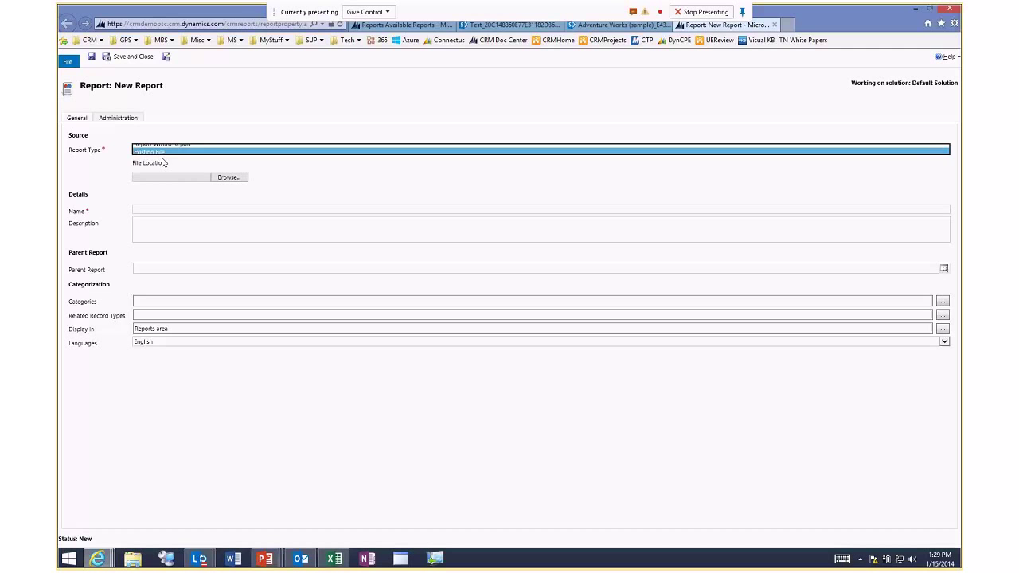
pyautogui.click(229, 177)
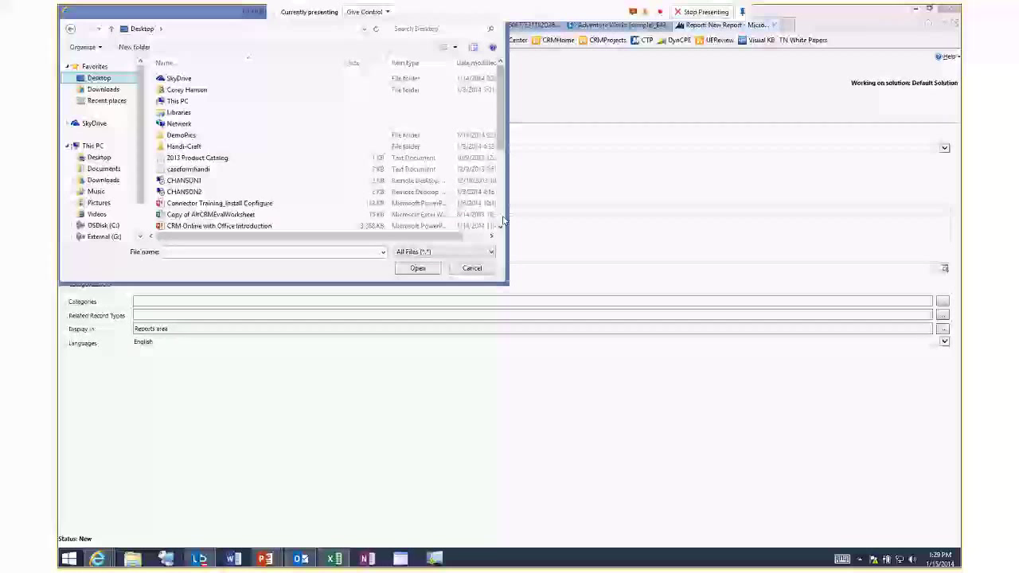
pyautogui.scroll(-4, 481, 217)
pyautogui.click(175, 112)
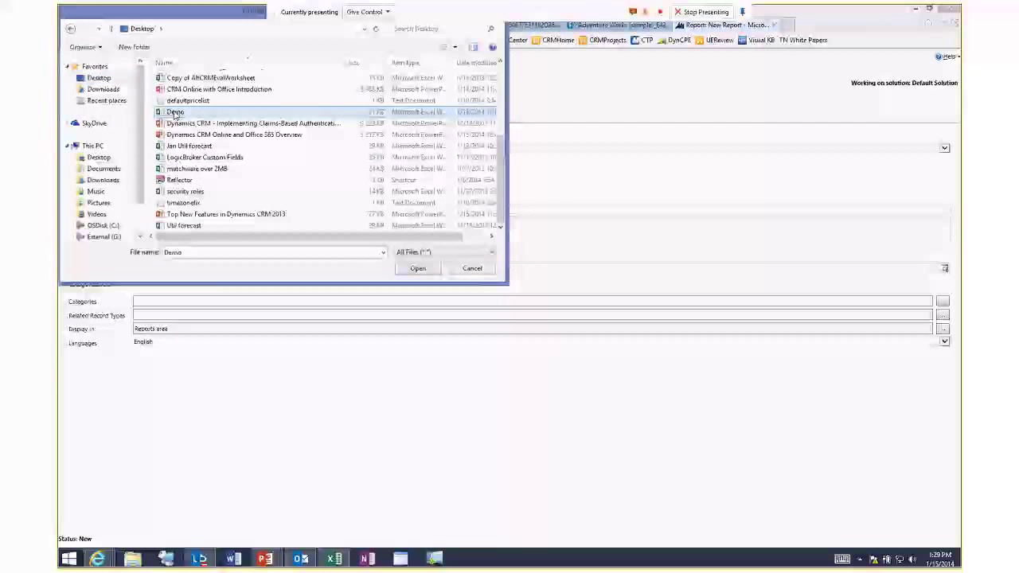
pyautogui.doubleClick(175, 113)
# Name the report 'Demo Excel Report', save and close it, and return to Available Reports.
pyautogui.click(158, 209)
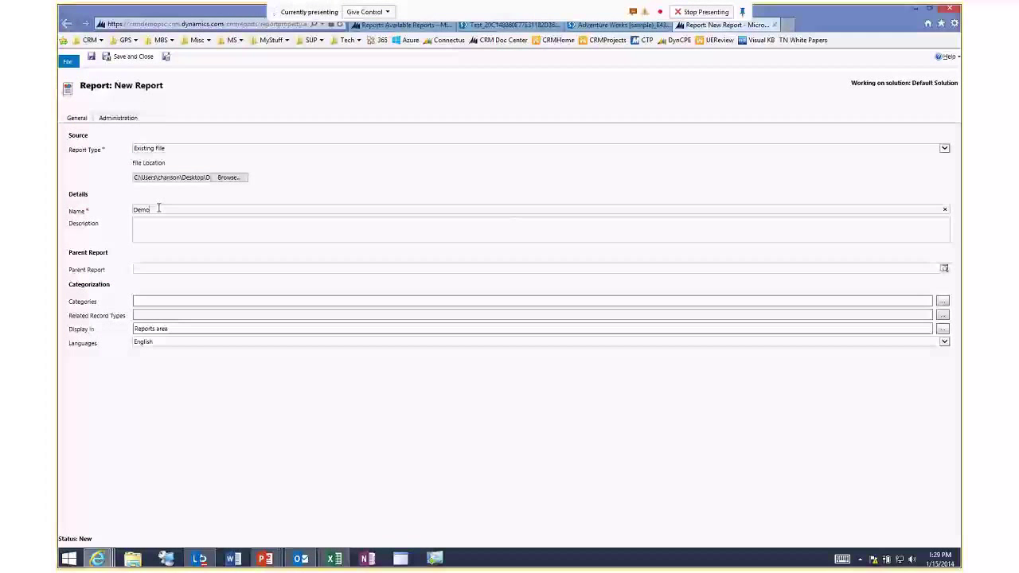
pyautogui.write('Excel Report')
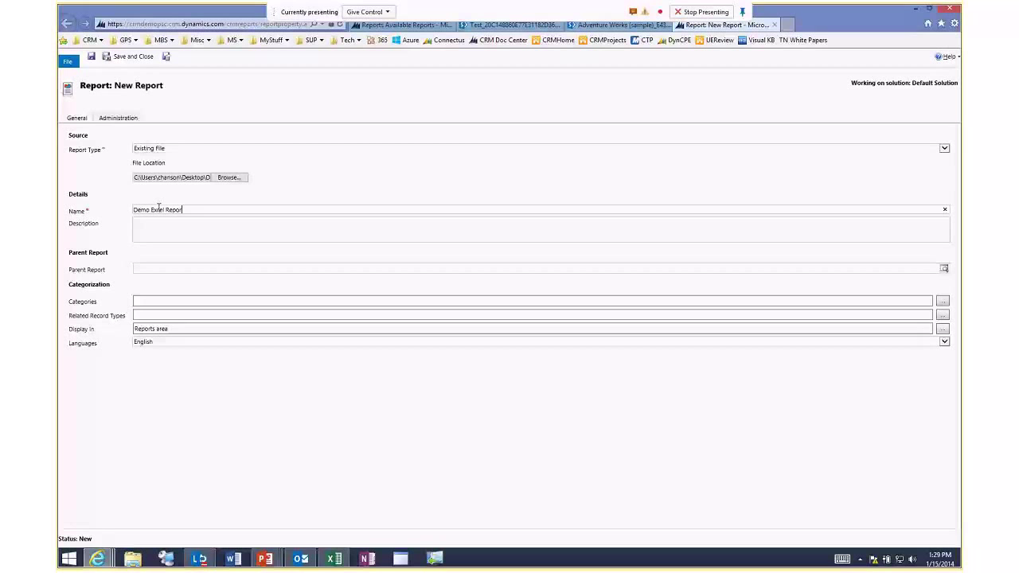
pyautogui.click(134, 57)
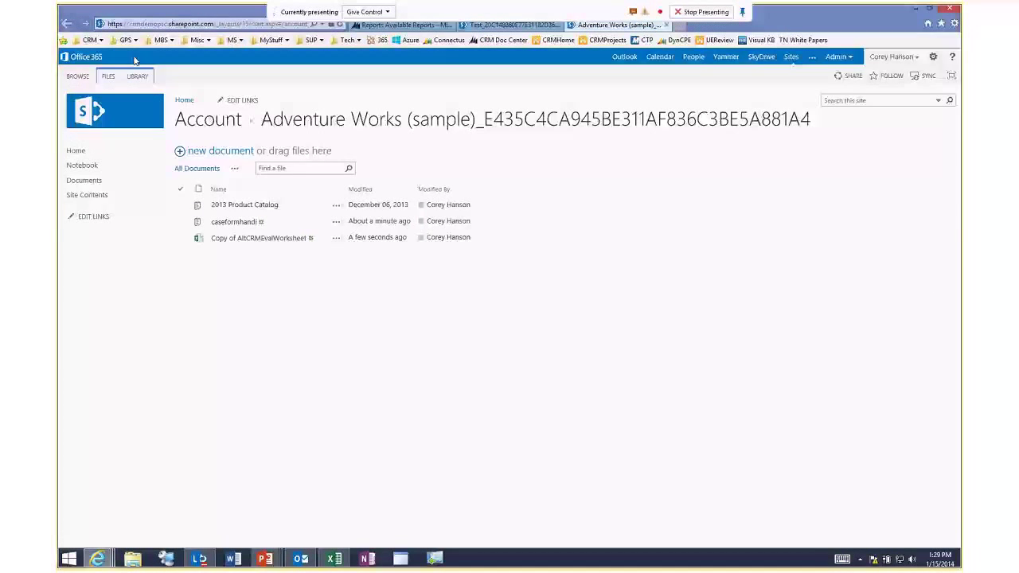
pyautogui.click(406, 25)
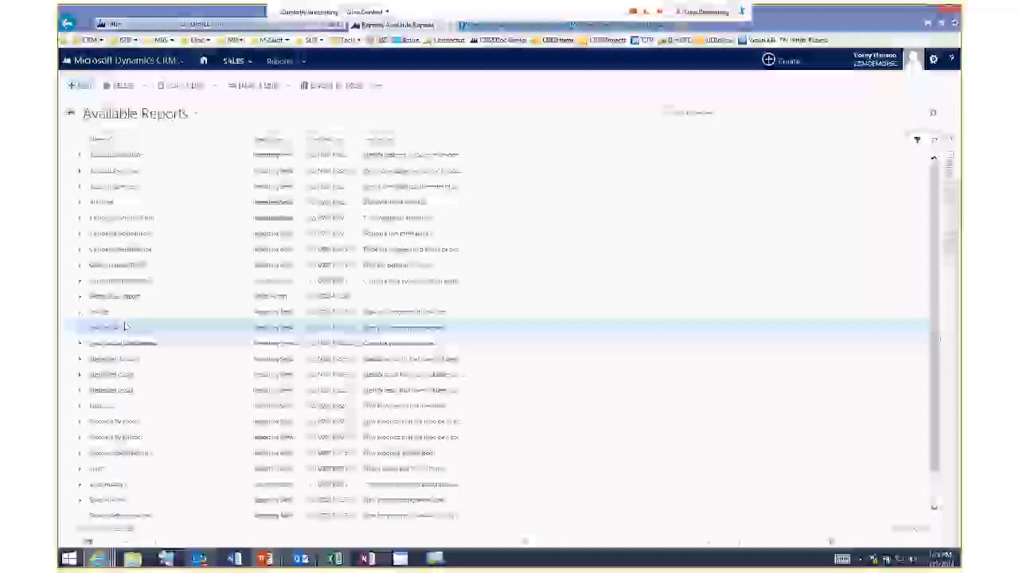
# Select the Demo Excel Report row, then minimize the CRM browser window.
pyautogui.click(160, 297)
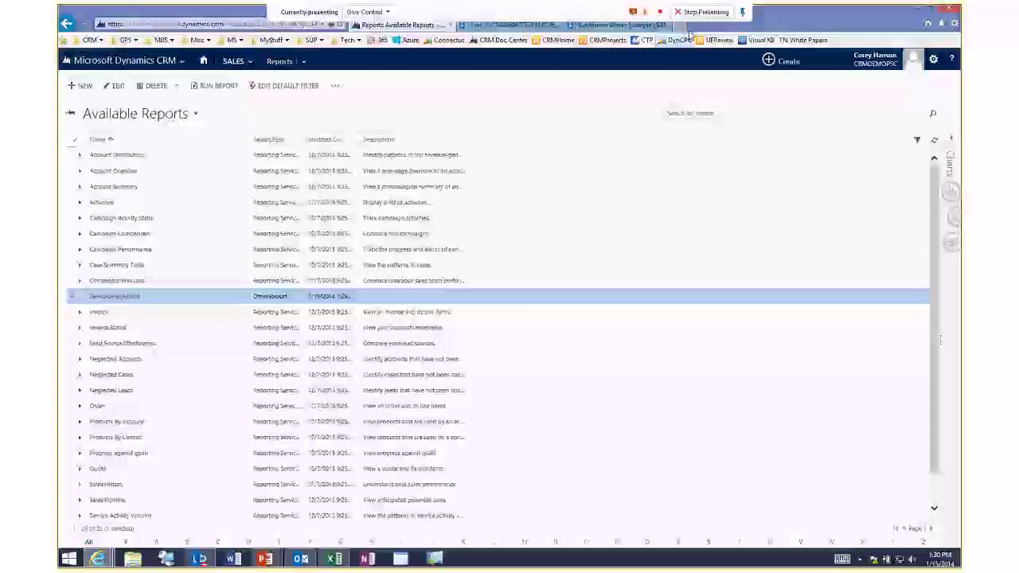
pyautogui.click(916, 10)
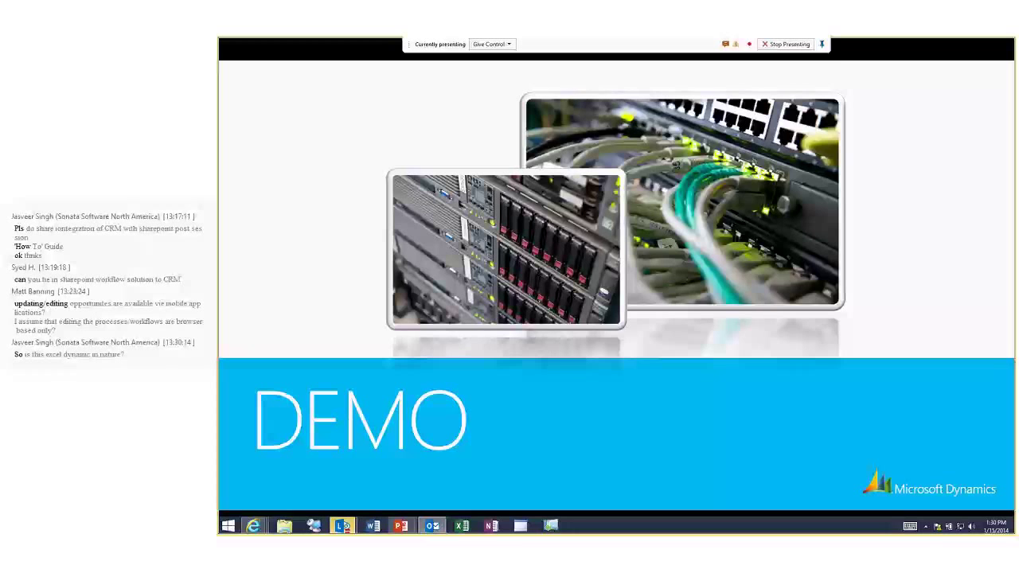
# Switch to Outlook with Alt+Tab and maximize it with Win+Up.
pyautogui.hotkey('alt', 'Tab')
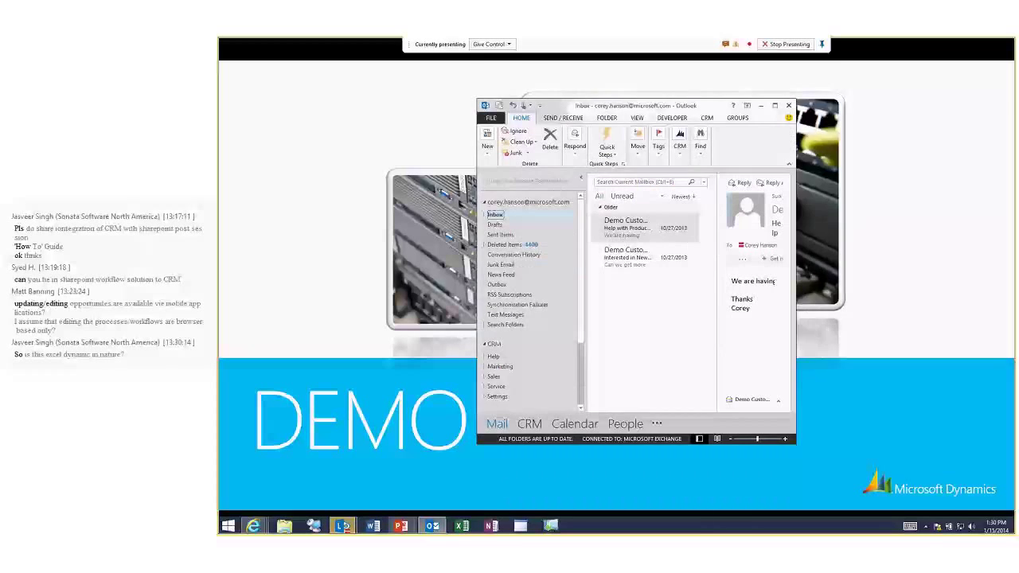
pyautogui.press('super+Up')
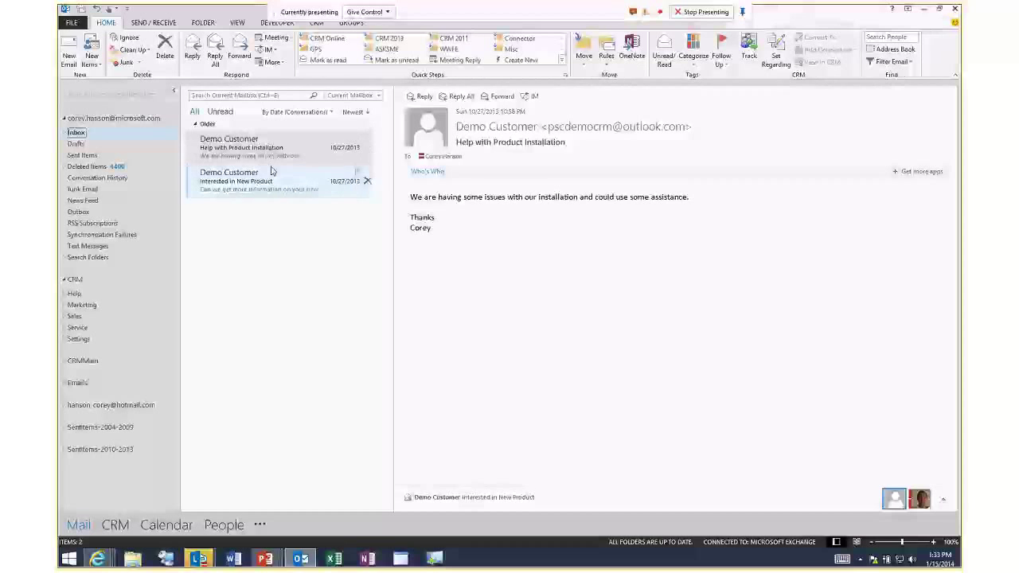
# Track the 'Interested in New Product' email in CRM and open its Demo Customer contact.
pyautogui.click(270, 180)
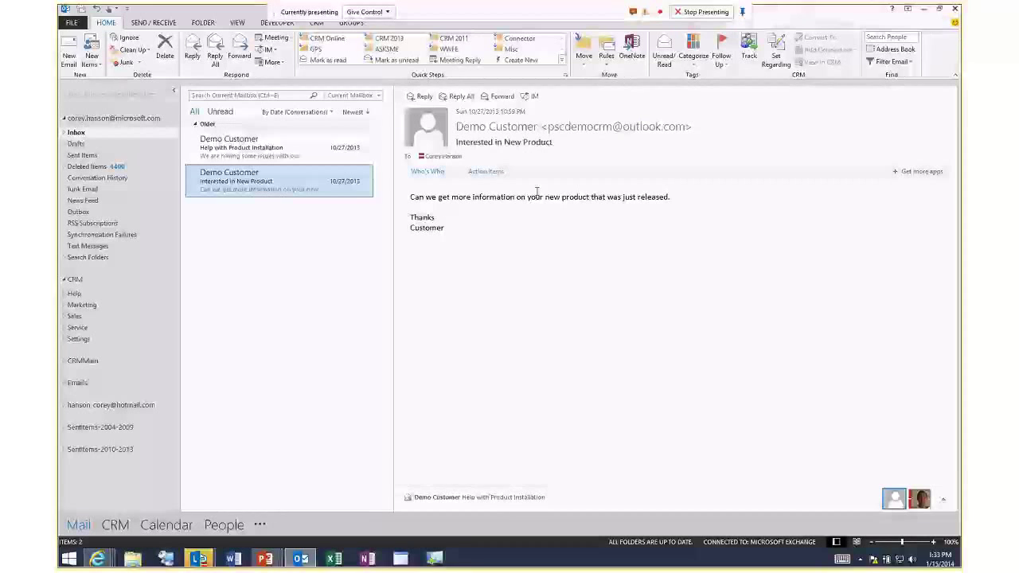
pyautogui.click(749, 52)
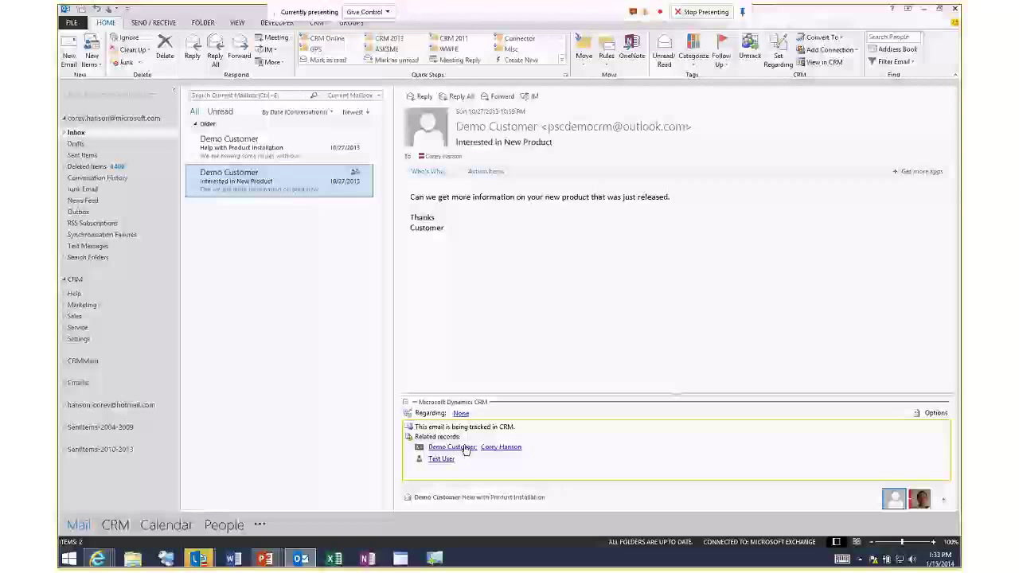
pyautogui.click(443, 448)
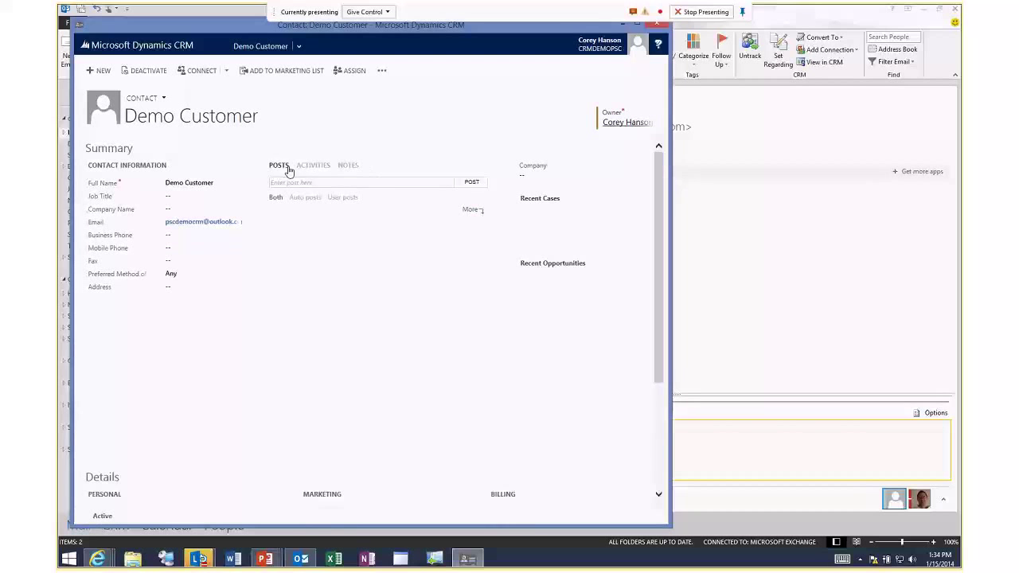
# Review the tracked email on Demo Customer's Activities tab, then close the contact window.
pyautogui.click(313, 167)
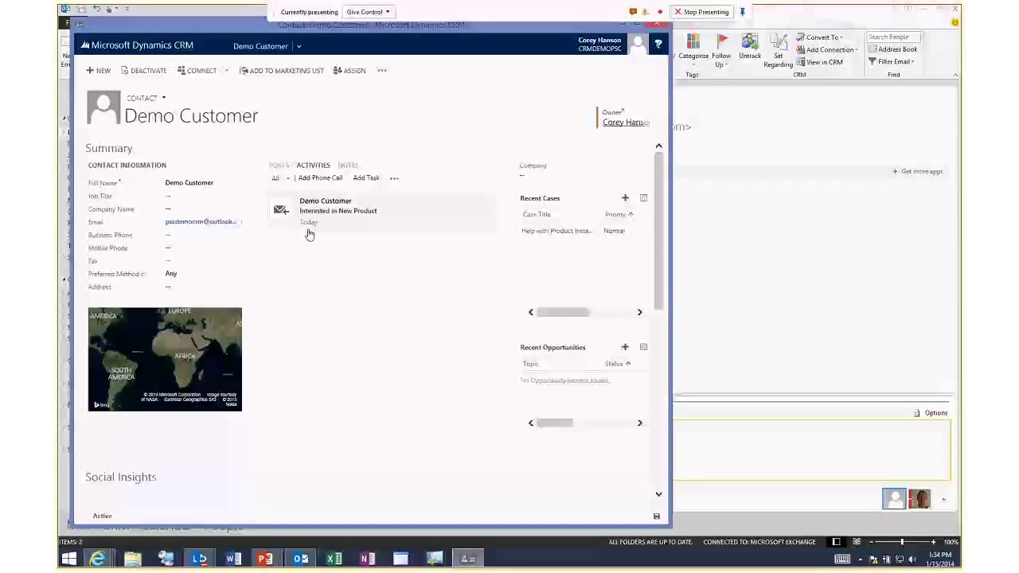
pyautogui.click(657, 27)
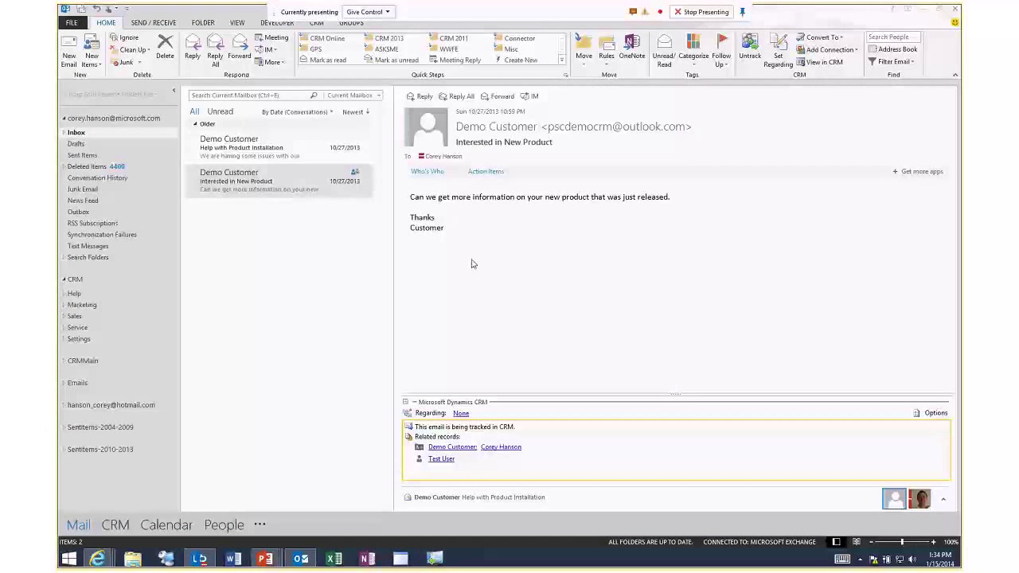
pyautogui.moveTo(341, 175)
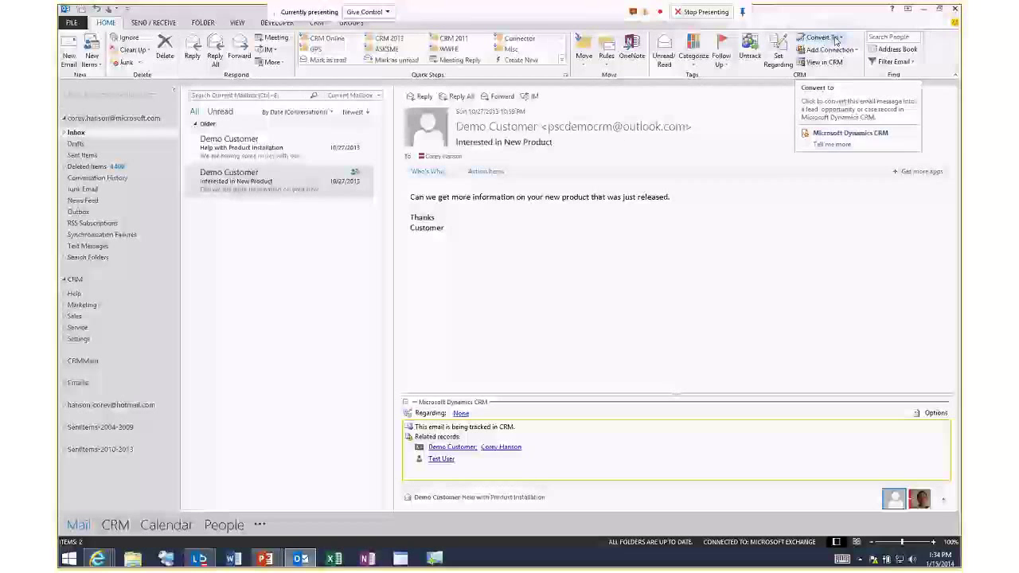
# Choose Convert To > Opportunity from the CRM group on the Home ribbon.
pyautogui.click(836, 39)
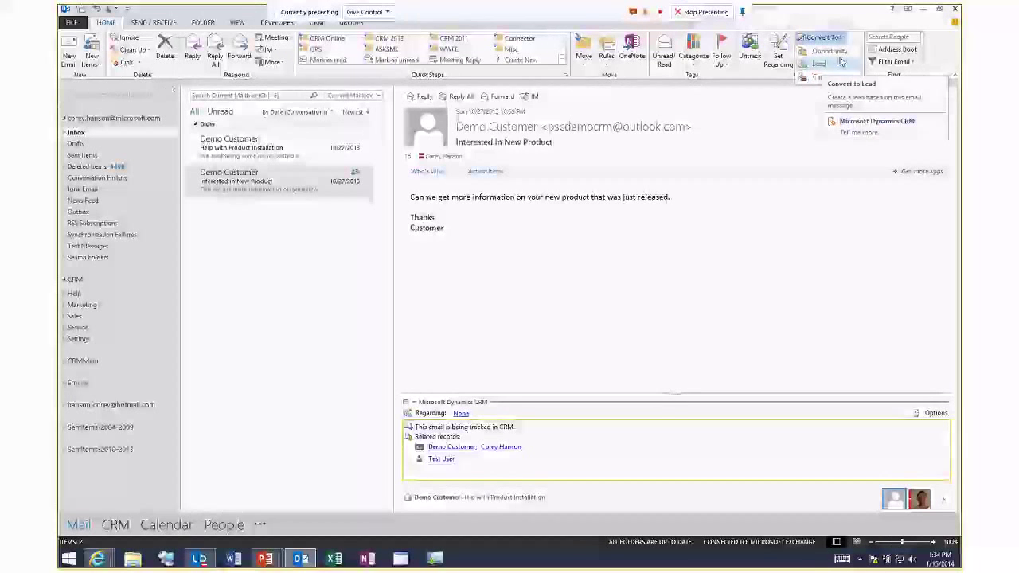
pyautogui.click(834, 55)
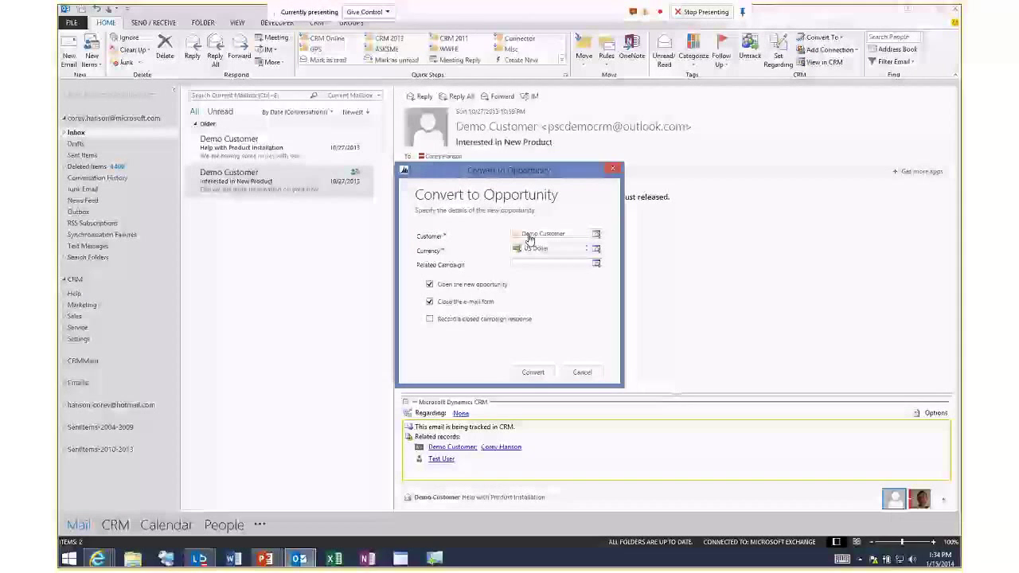
# Convert the email to an opportunity, leaving Related Campaign empty.
pyautogui.click(523, 266)
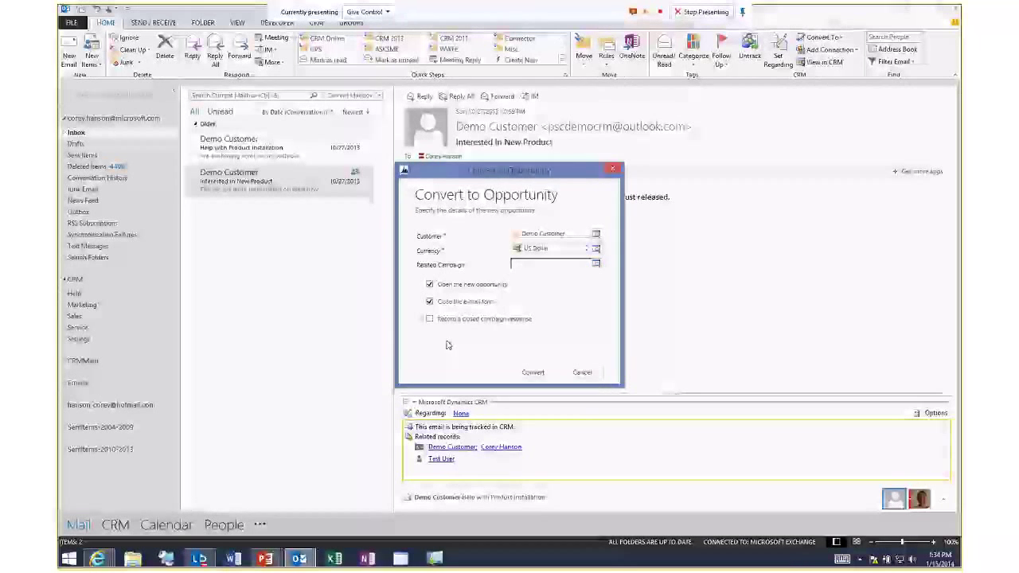
pyautogui.click(534, 373)
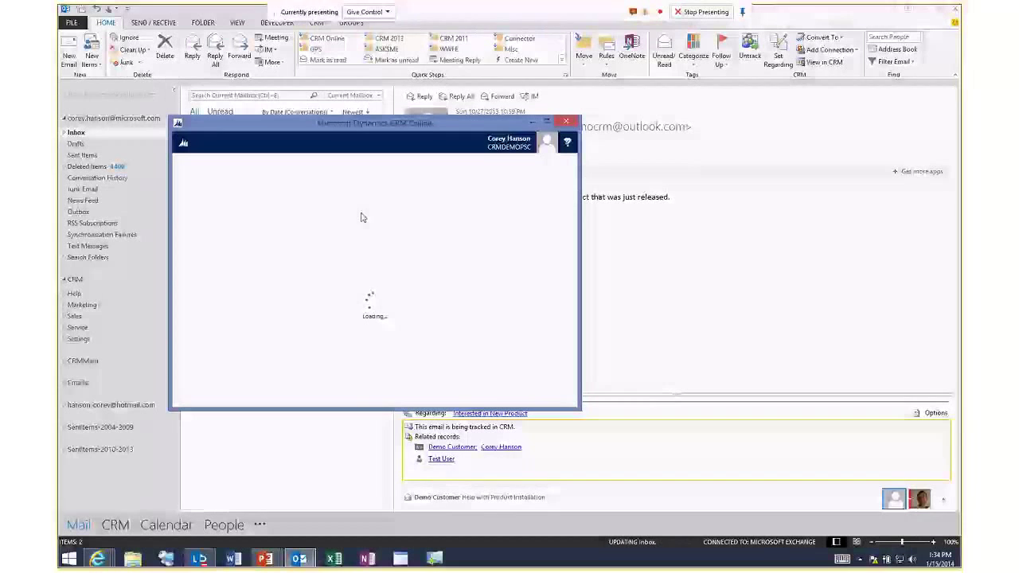
# Maximize the Interested in New Product opportunity window, then close it to return to the email.
pyautogui.click(548, 124)
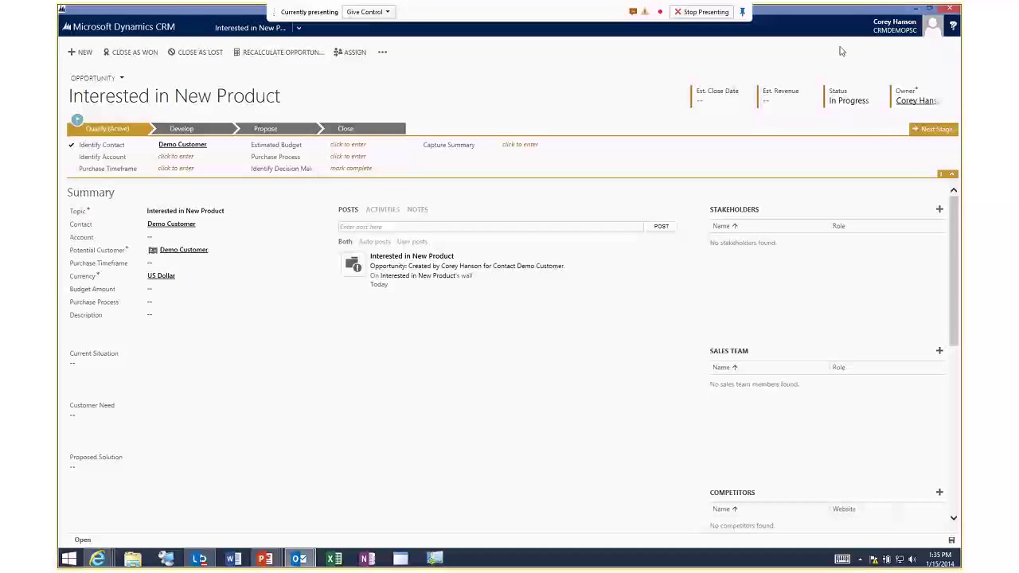
pyautogui.click(955, 10)
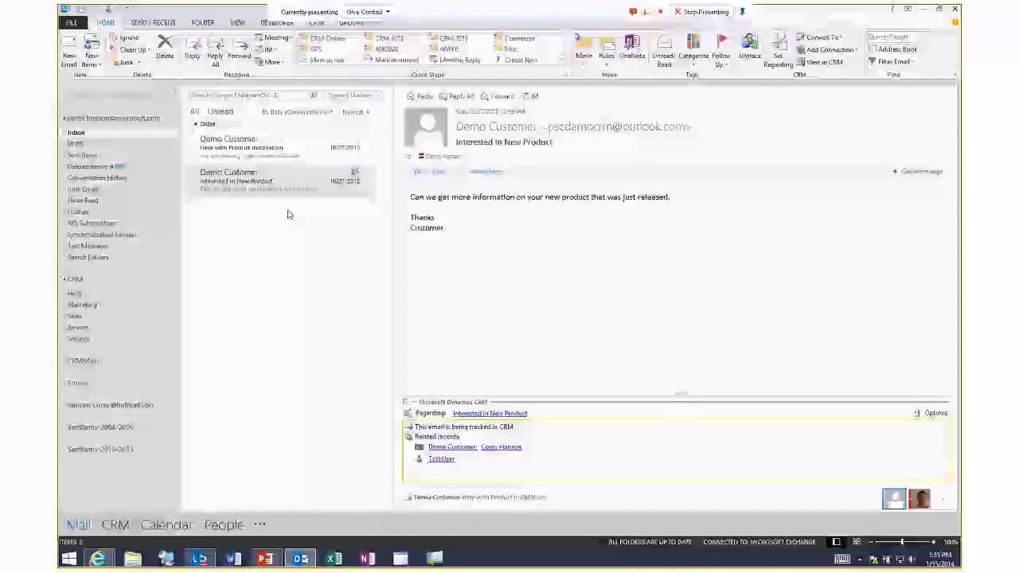
# Create a new email to Adventure Works (sample) from the CRM - Accounts address book and track it.
pyautogui.click(69, 59)
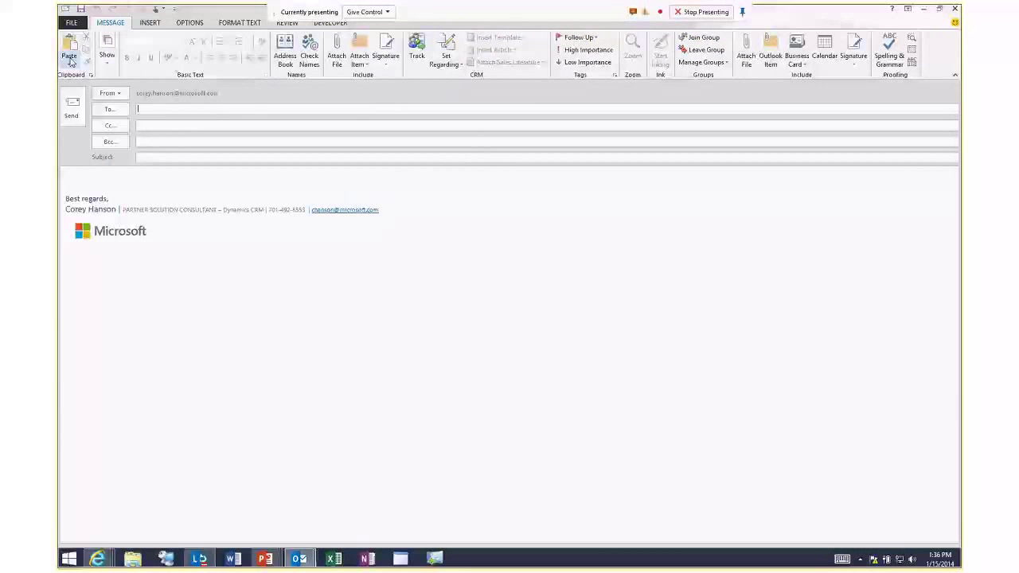
pyautogui.click(112, 109)
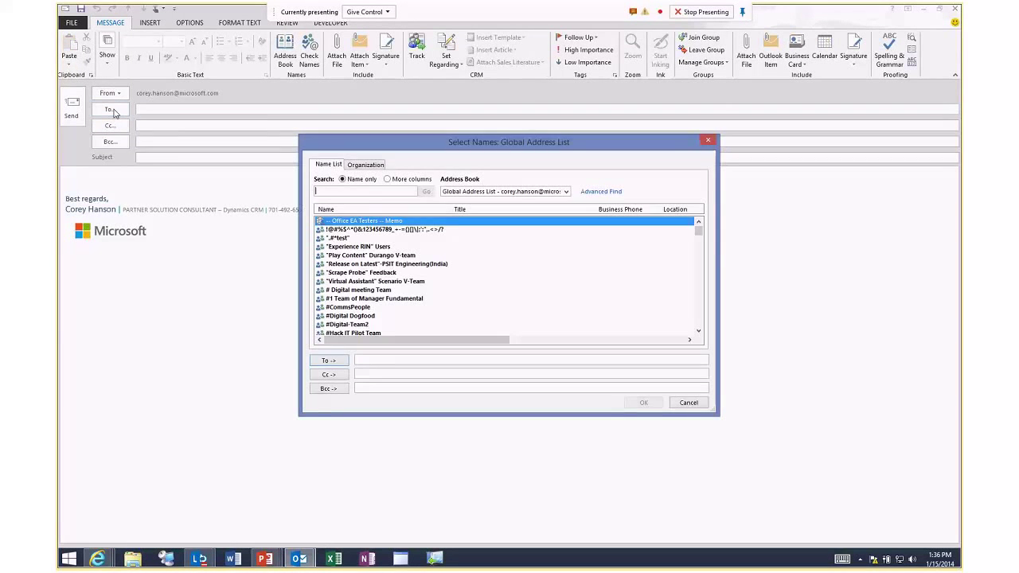
pyautogui.click(566, 191)
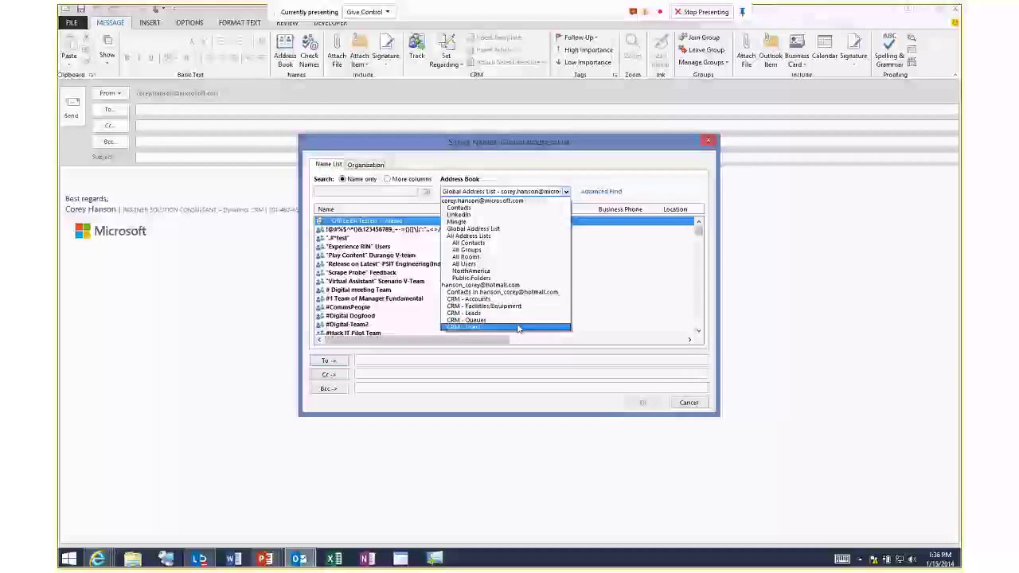
pyautogui.click(494, 299)
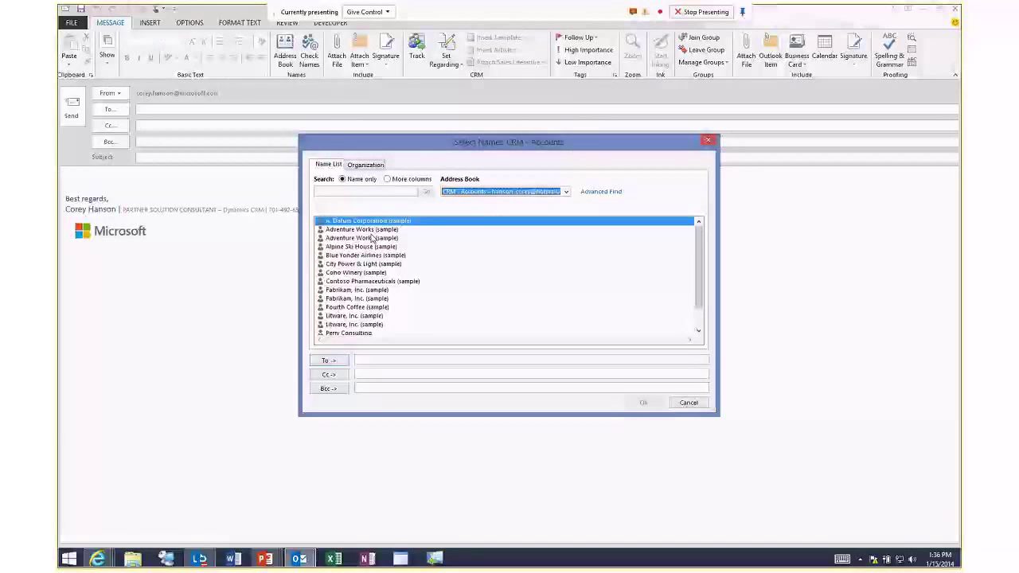
pyautogui.click(403, 230)
pyautogui.doubleClick(404, 231)
pyautogui.click(643, 402)
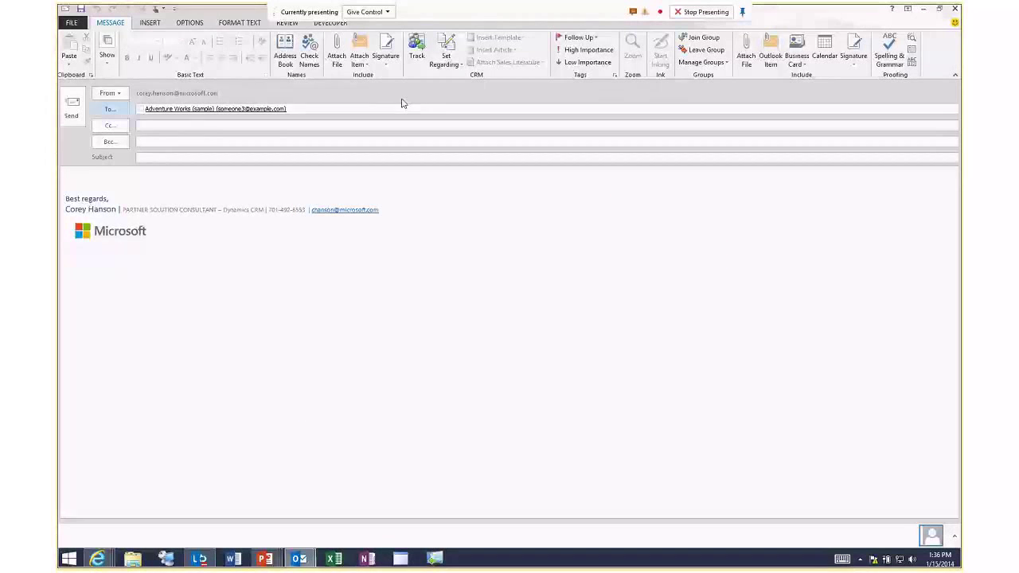
pyautogui.click(416, 52)
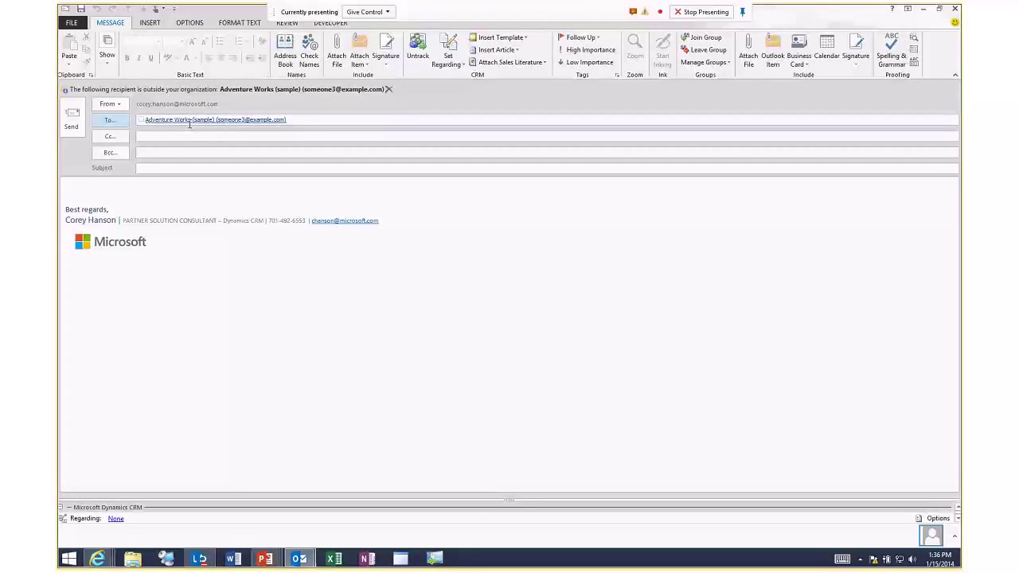
# Apply the Account Reconnect template, giving subject "We haven't heard from you..." and a greeting to Adventure Works (sample).
pyautogui.moveTo(231, 119)
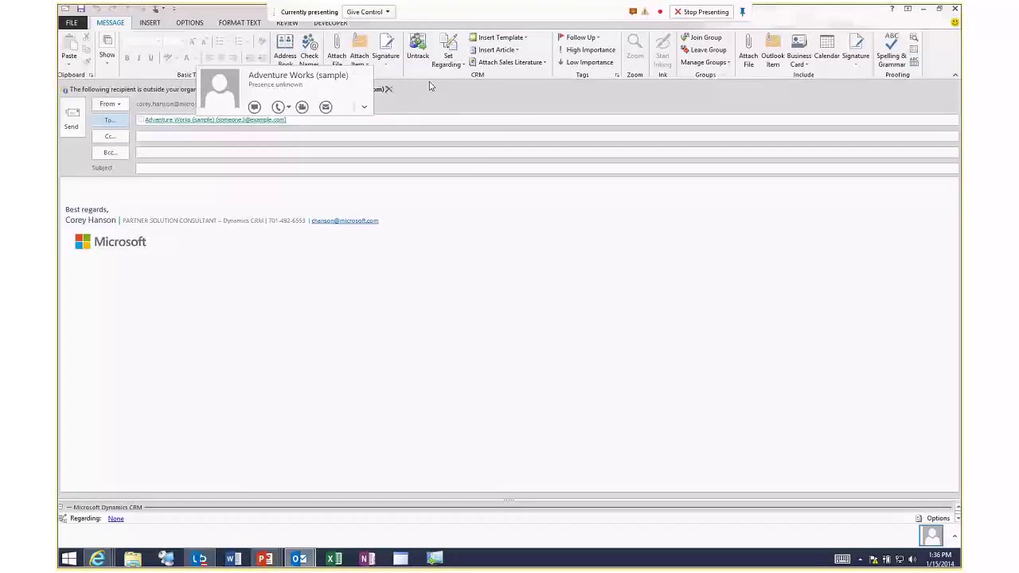
pyautogui.click(523, 38)
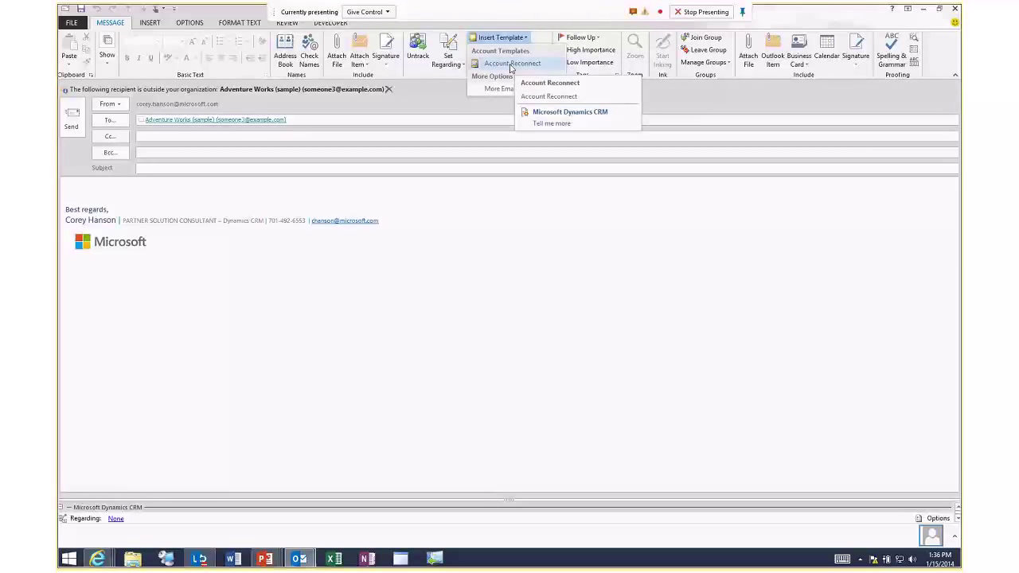
pyautogui.click(513, 63)
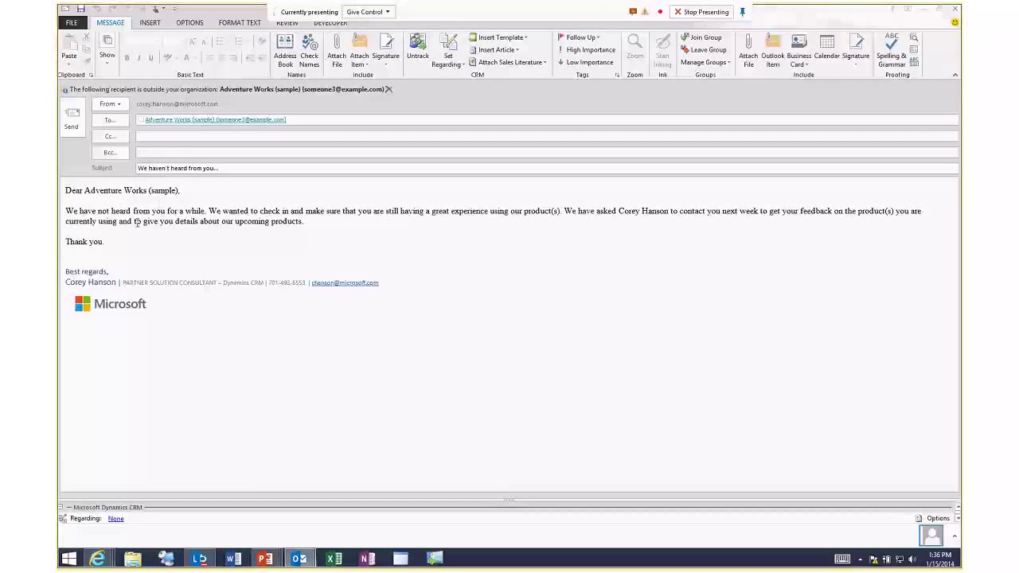
pyautogui.moveTo(67, 191); pyautogui.dragTo(198, 192)
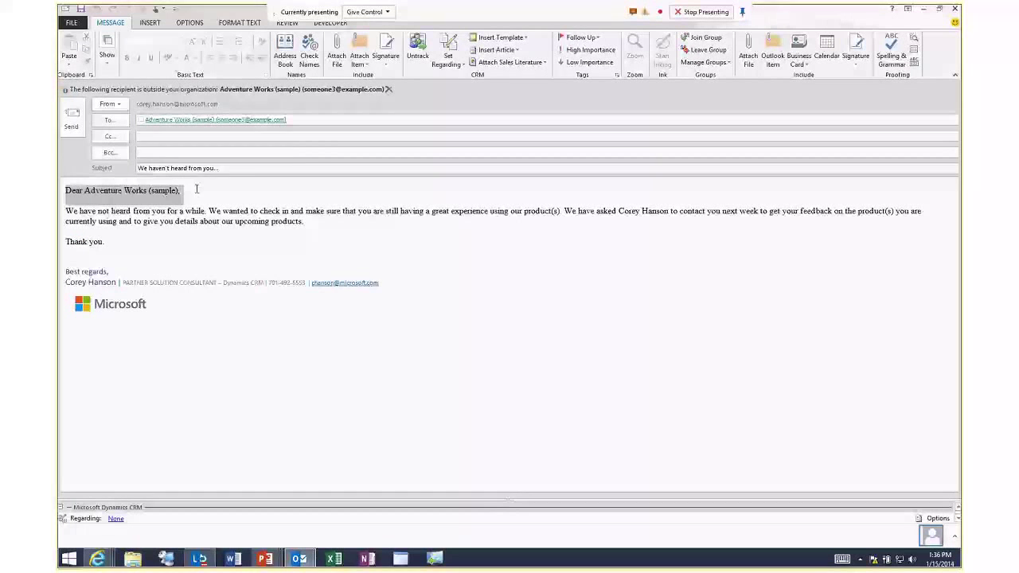
pyautogui.click(199, 192)
pyautogui.moveTo(172, 120)
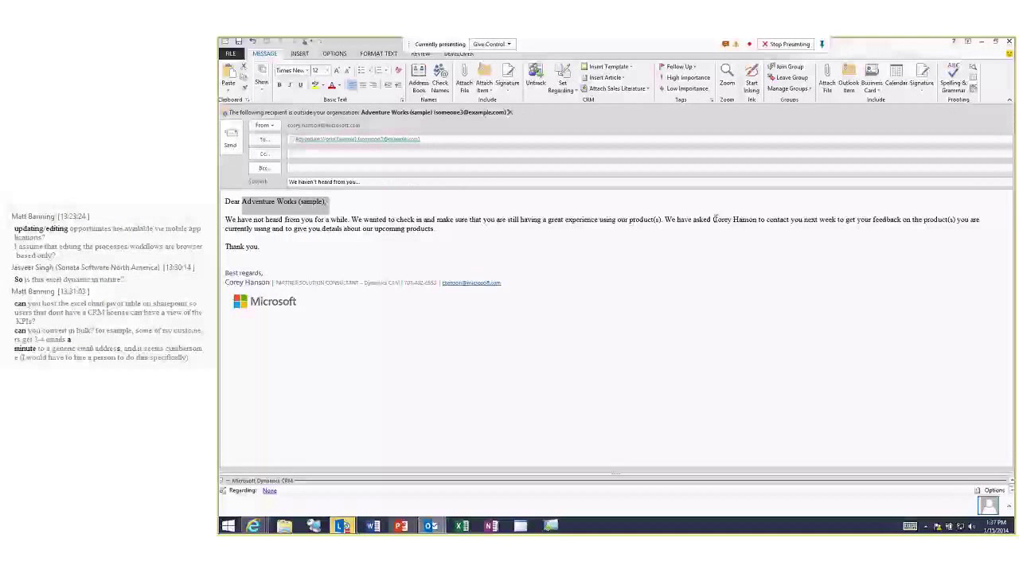
pyautogui.moveTo(714, 219); pyautogui.dragTo(741, 225)
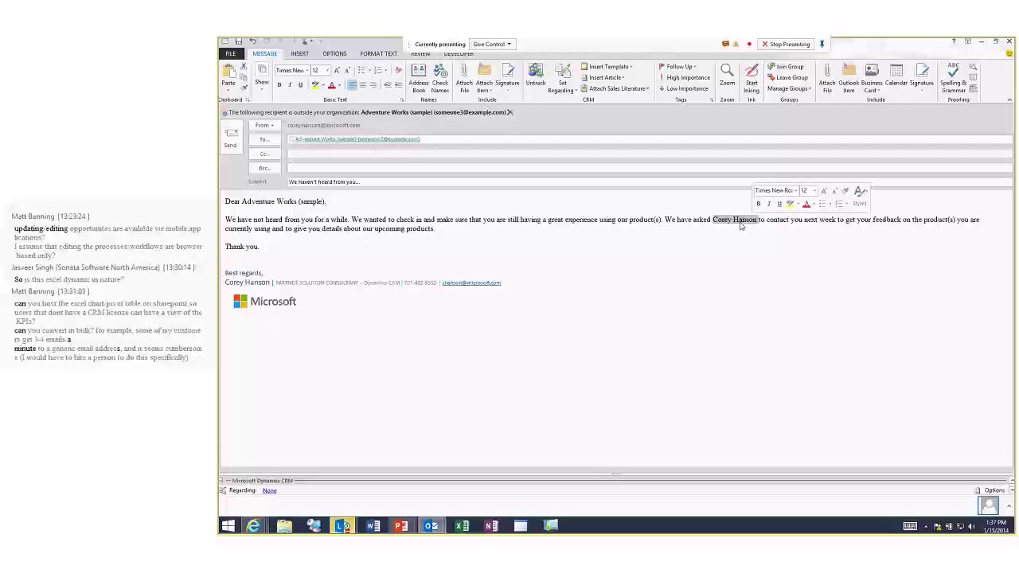
pyautogui.click(477, 228)
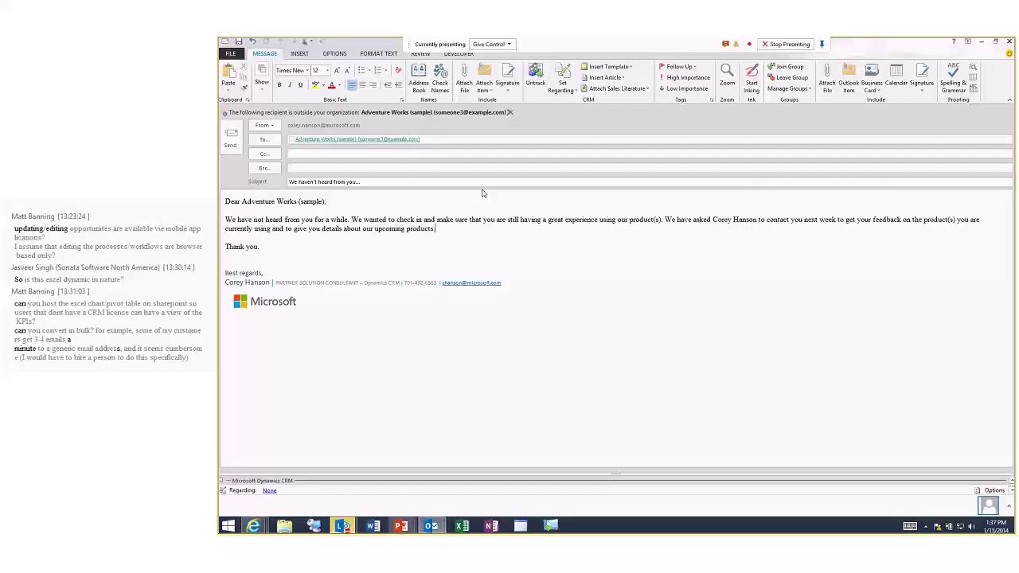
pyautogui.click(648, 90)
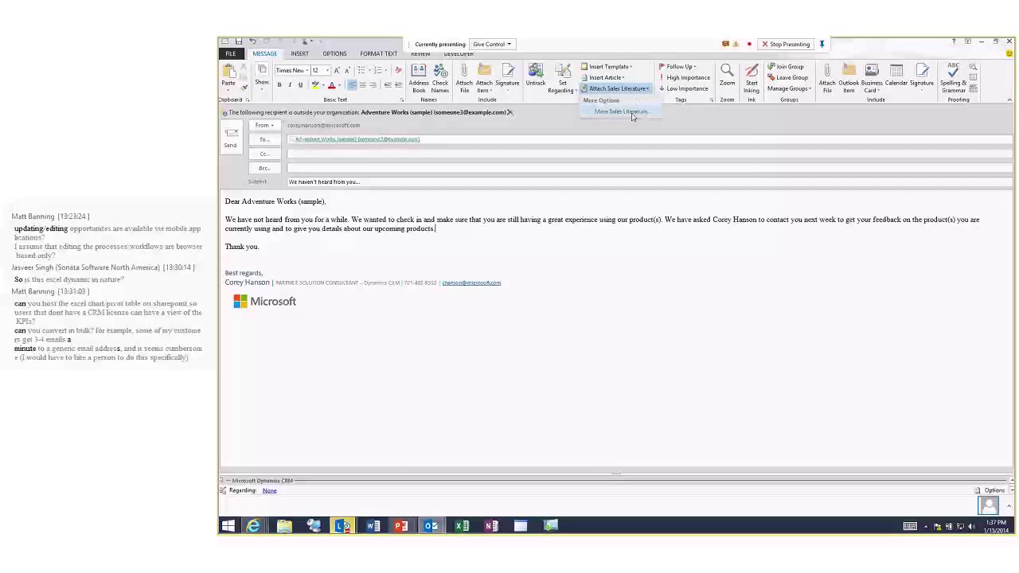
pyautogui.click(630, 112)
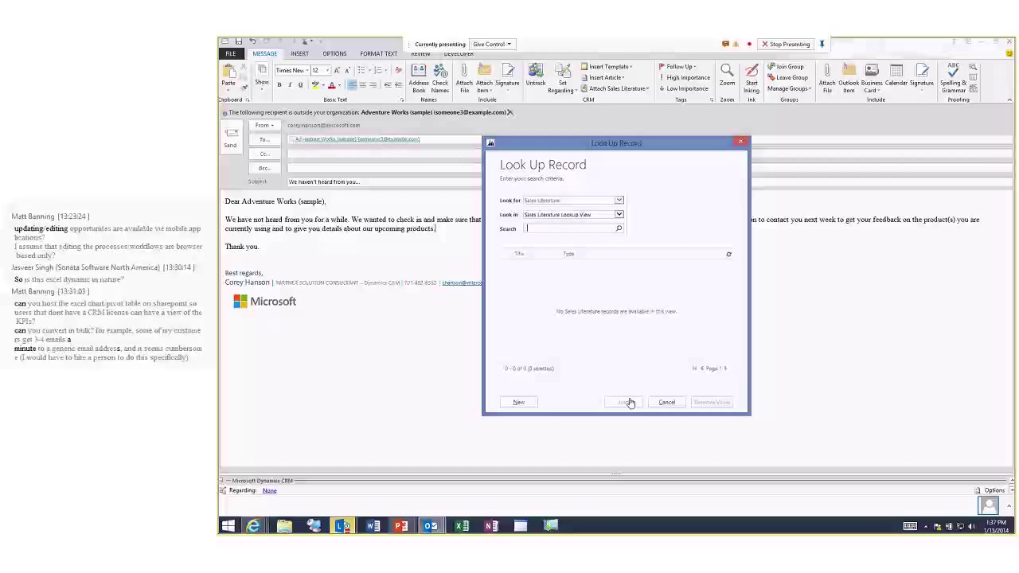
pyautogui.click(666, 402)
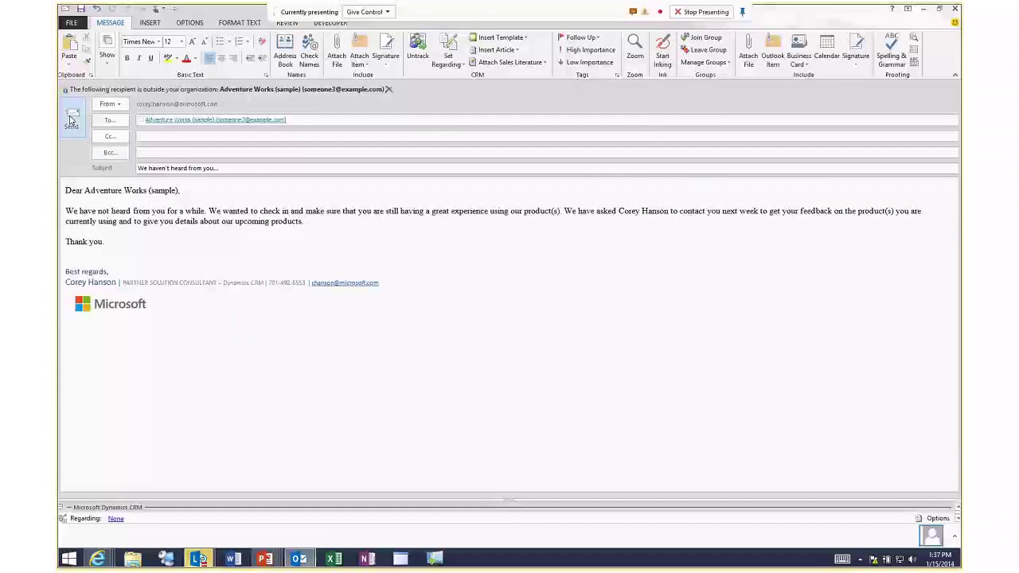
# Send the Account Reconnect email, verify it in Sent Items, then go back to the collapsed Inbox.
pyautogui.click(70, 119)
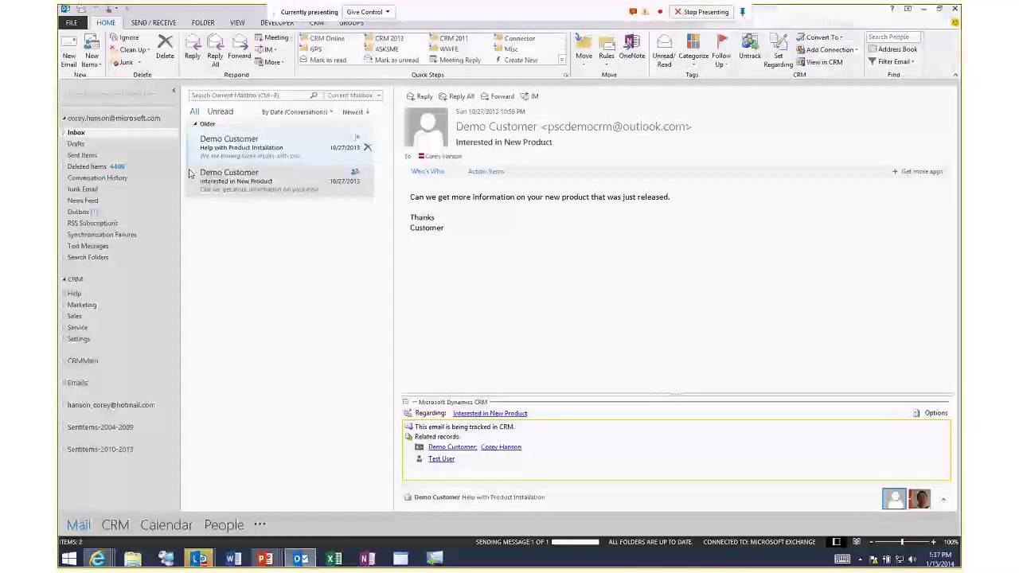
pyautogui.click(64, 134)
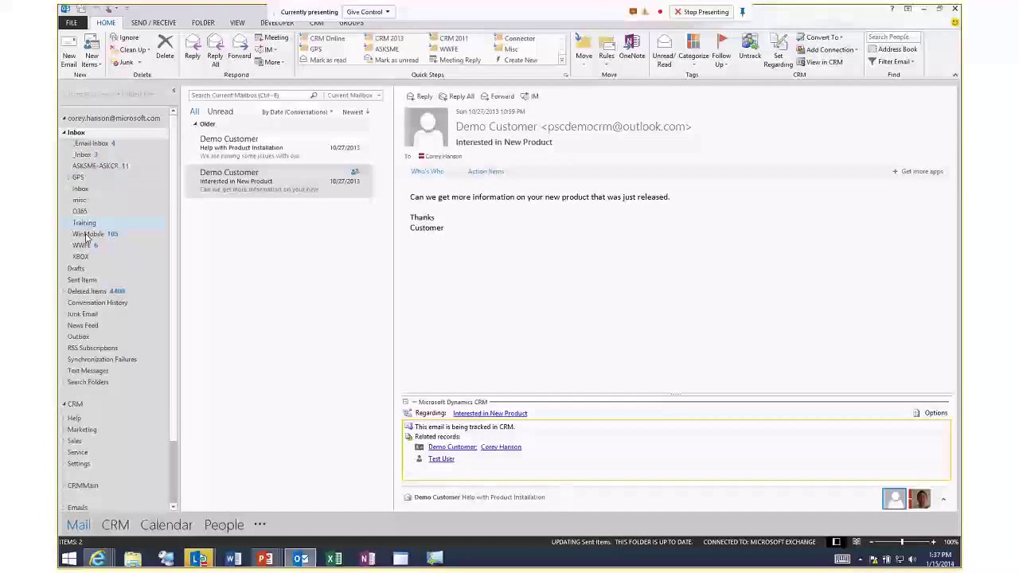
pyautogui.click(87, 280)
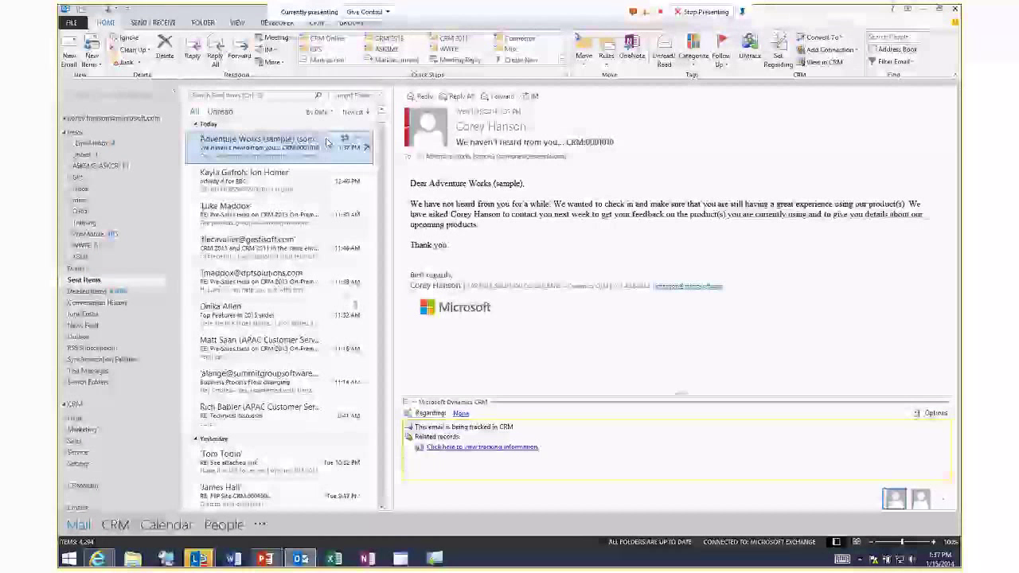
pyautogui.click(75, 133)
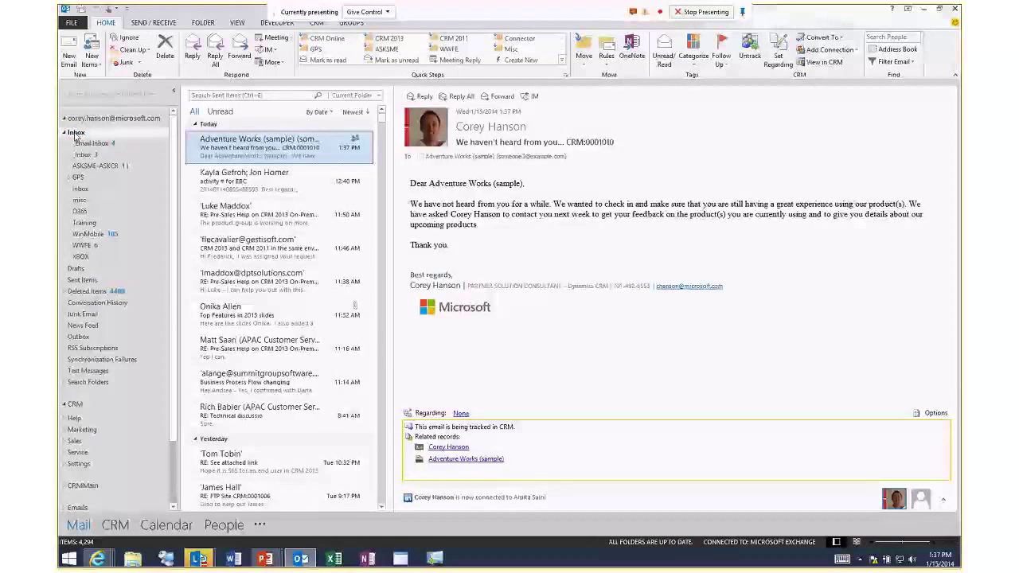
pyautogui.click(63, 134)
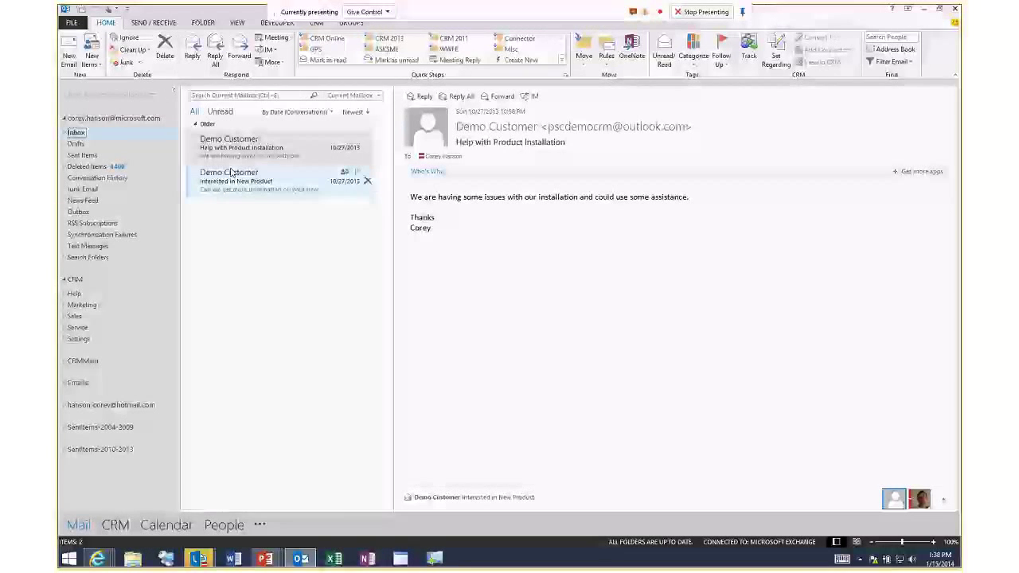
# Untrack the Interested in New Product email in CRM and confirm.
pyautogui.click(262, 178)
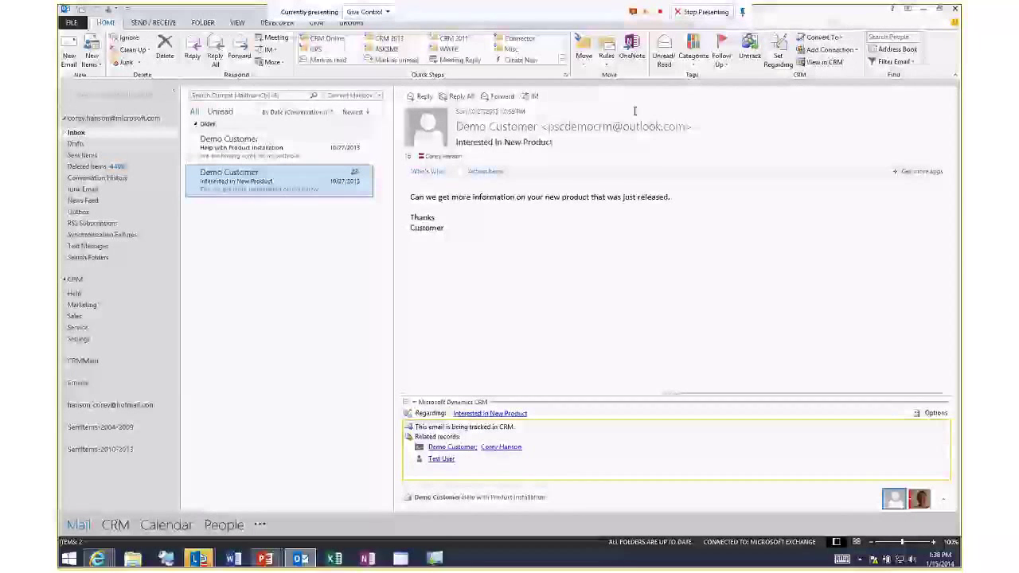
pyautogui.click(751, 54)
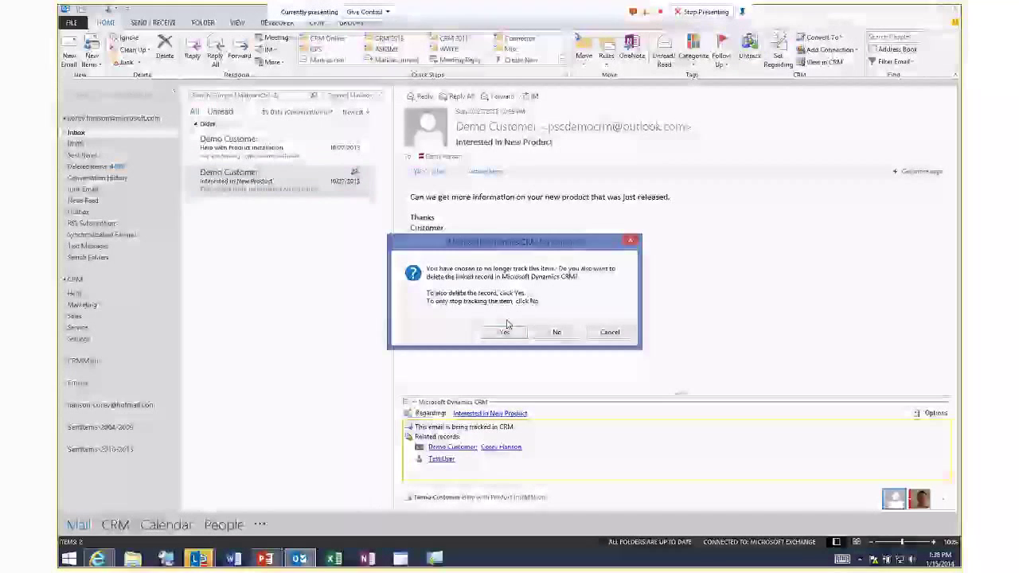
pyautogui.click(557, 332)
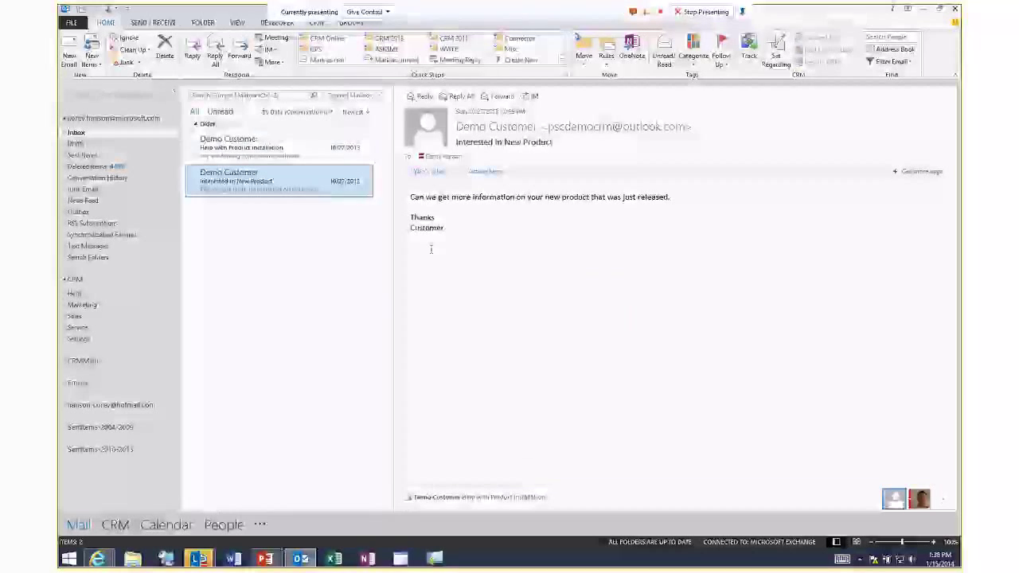
# Track both the Help with Product Installation and Interested in New Product emails in CRM.
pyautogui.keyDown('ctrl'); pyautogui.click(335, 147); pyautogui.keyUp('ctrl')
pyautogui.click(748, 56)
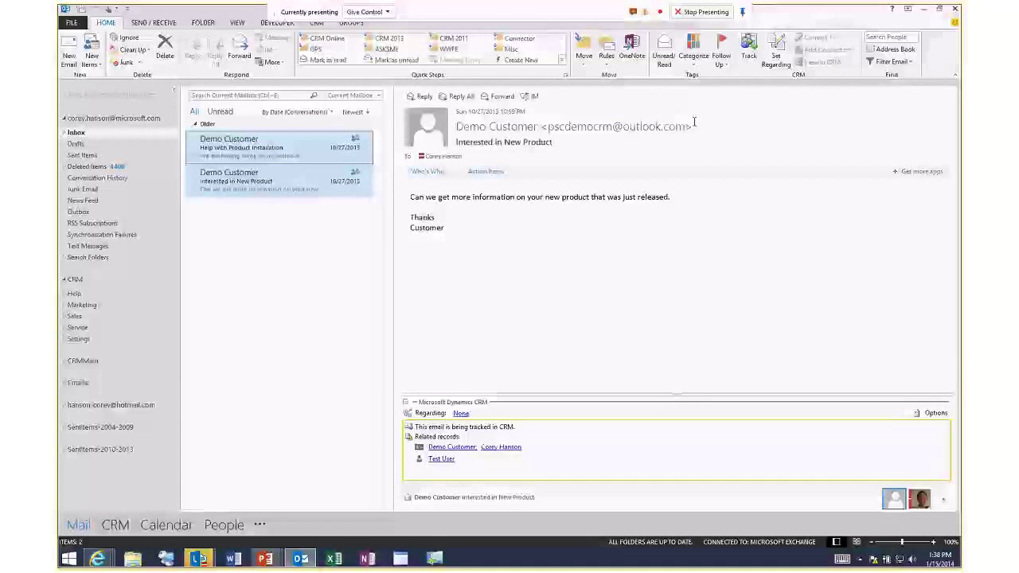
pyautogui.click(319, 192)
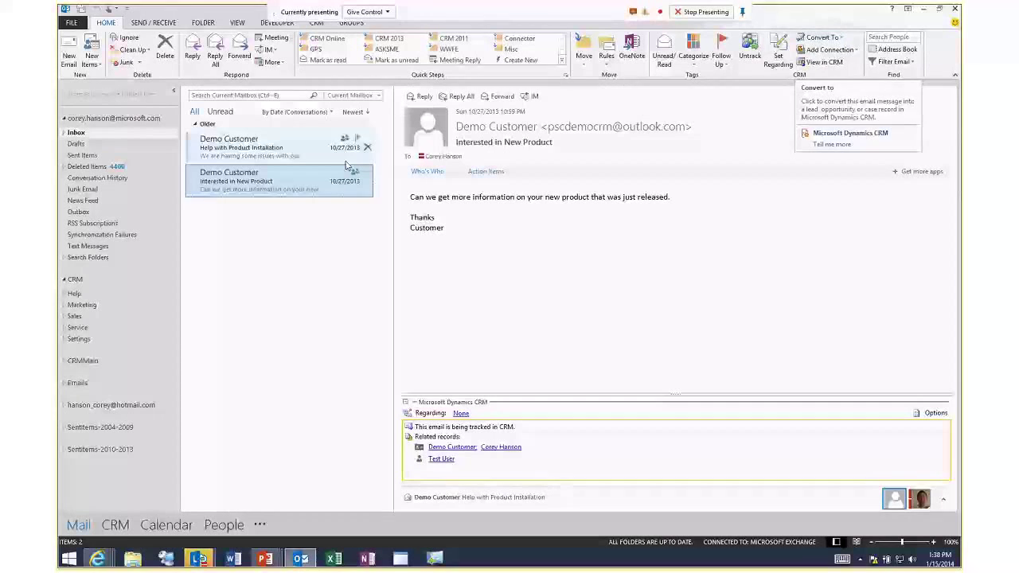
pyautogui.keyDown('ctrl'); pyautogui.click(301, 154); pyautogui.keyUp('ctrl')
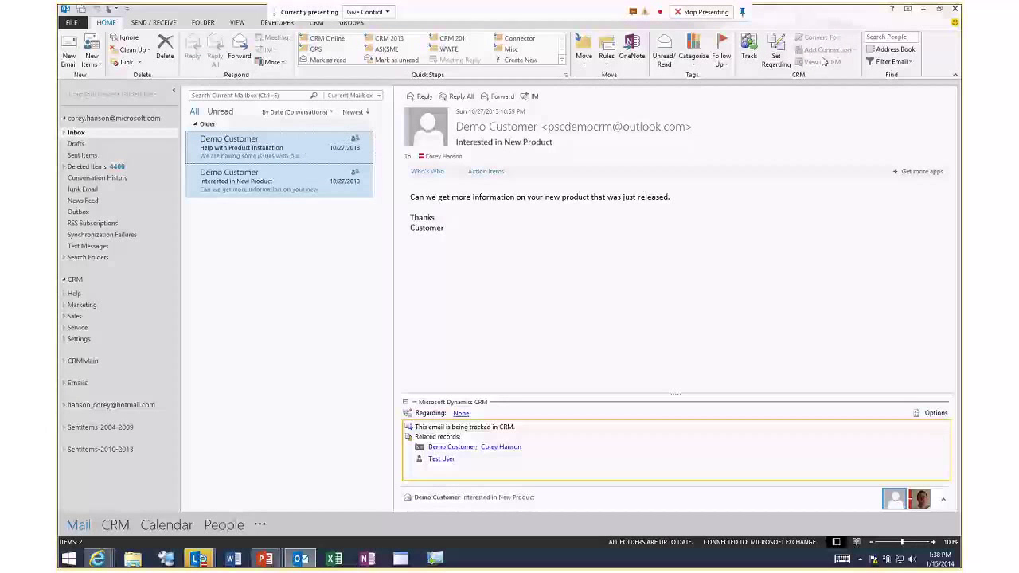
pyautogui.click(318, 188)
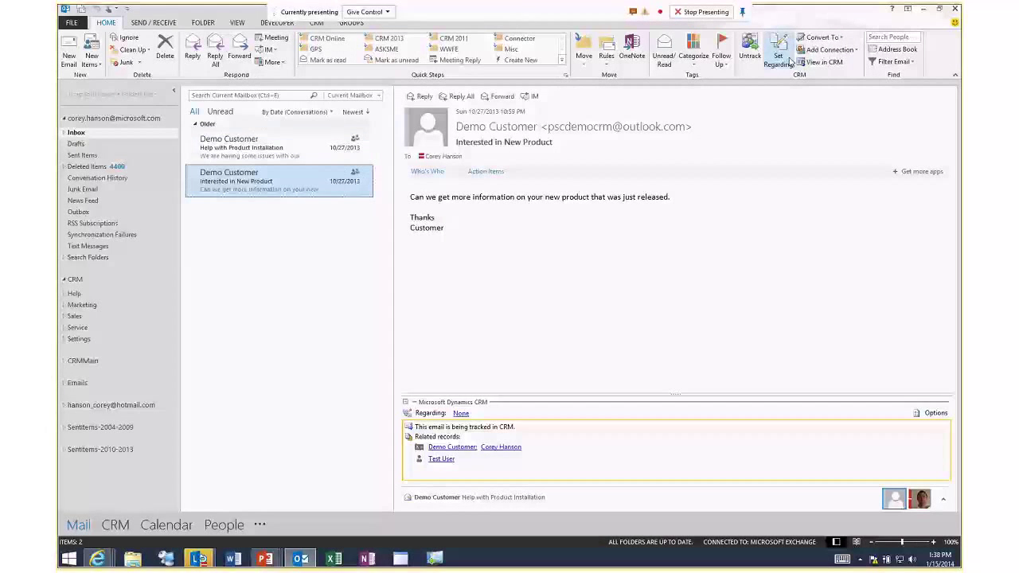
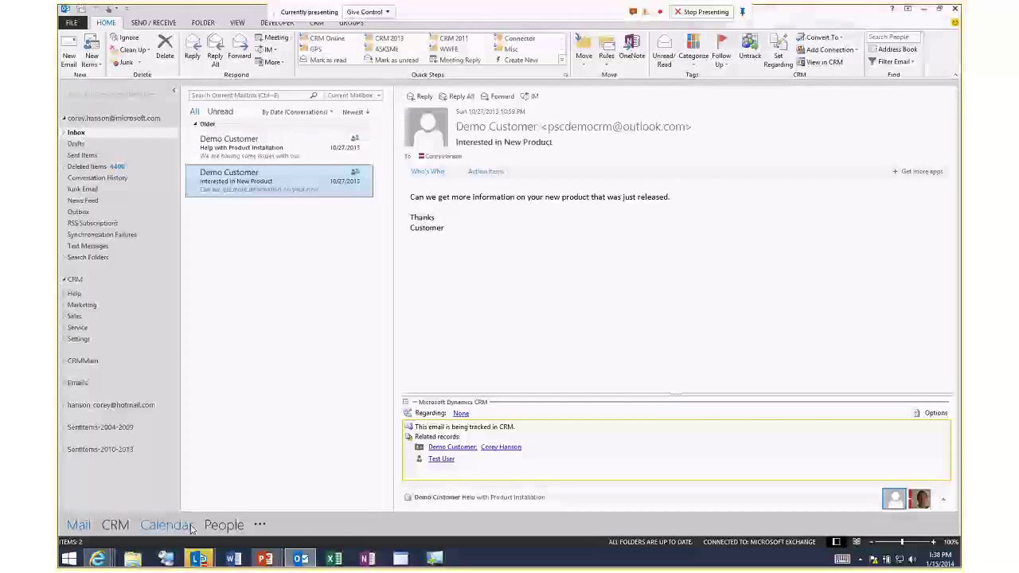
# In People, select the first three named contacts and track them in Dynamics CRM.
pyautogui.click(224, 525)
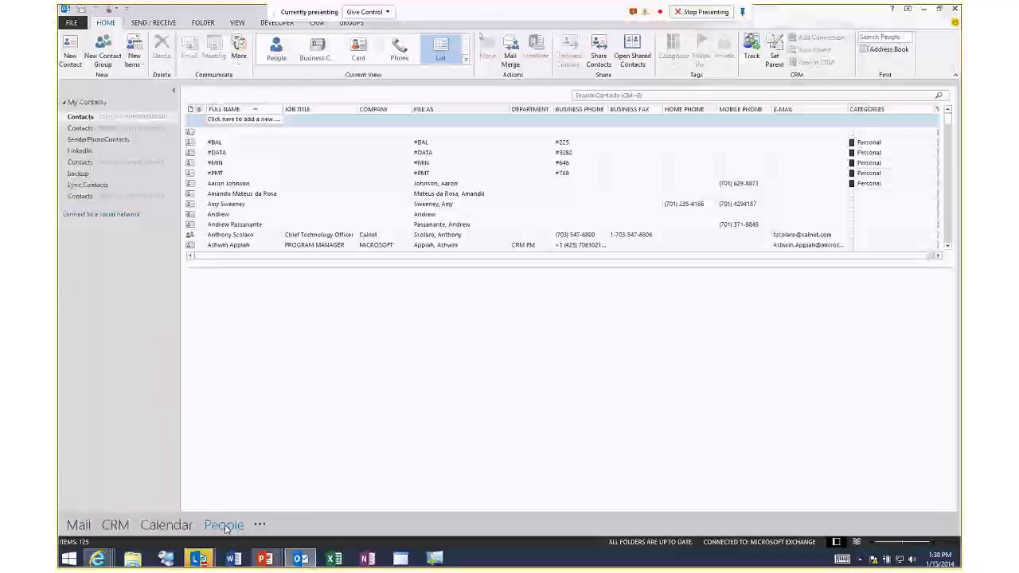
pyautogui.click(256, 184)
pyautogui.keyDown('shift'); pyautogui.click(254, 204); pyautogui.keyUp('shift')
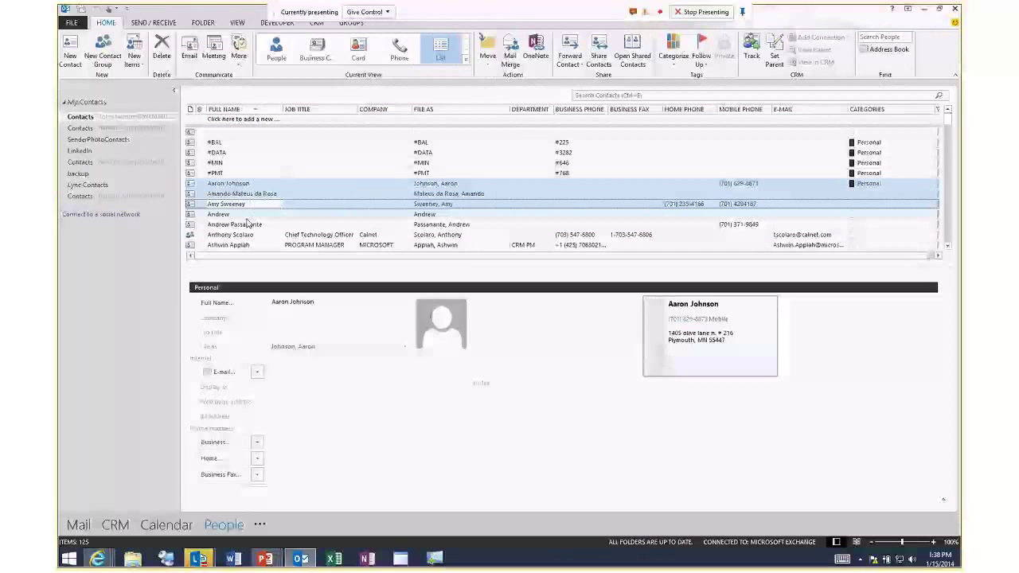
pyautogui.click(752, 54)
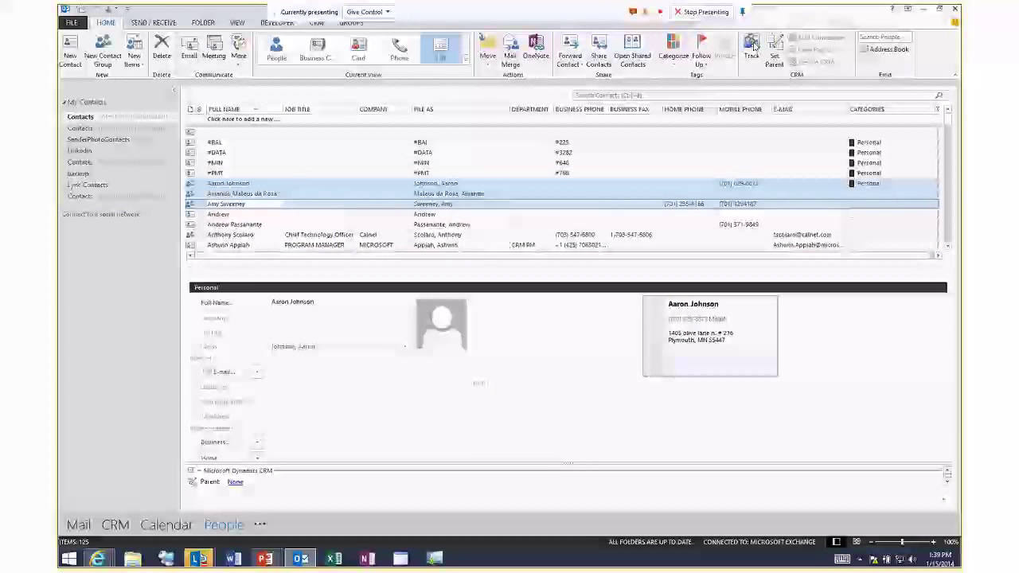
pyautogui.click(260, 524)
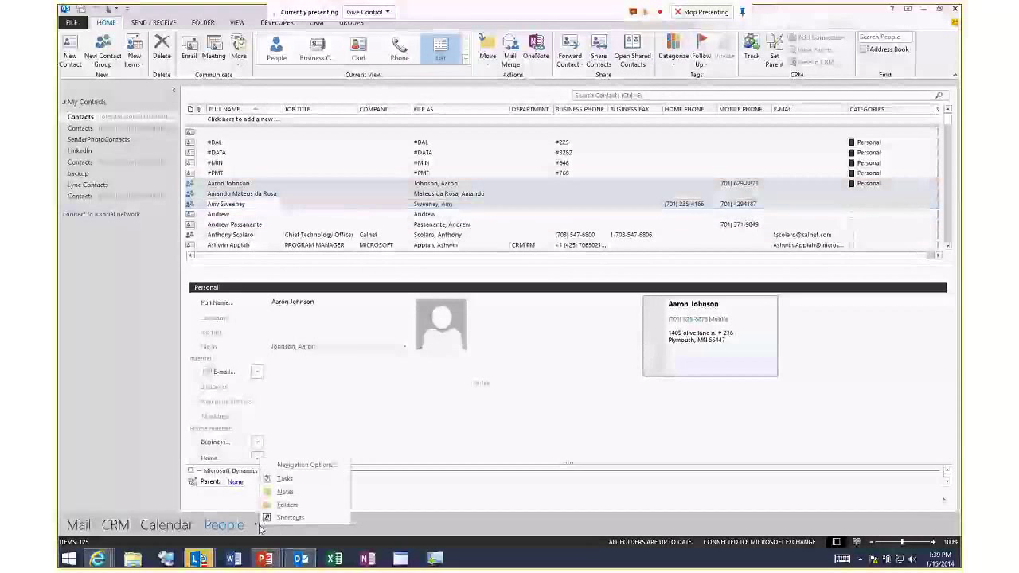
# In Tasks, create a new task with subject 'Test' and track it in CRM.
pyautogui.click(288, 481)
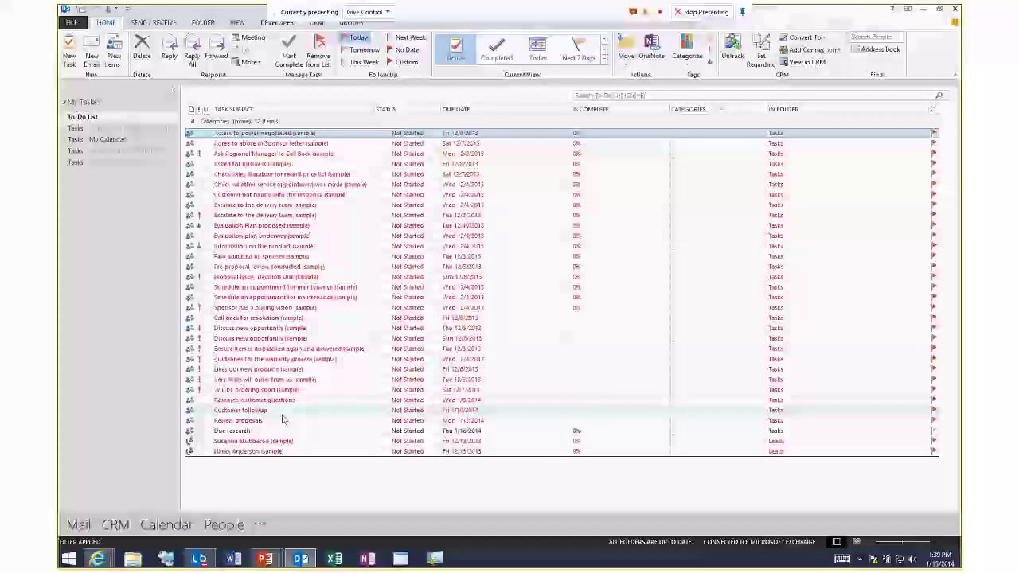
pyautogui.hotkey('ctrl', 'n')
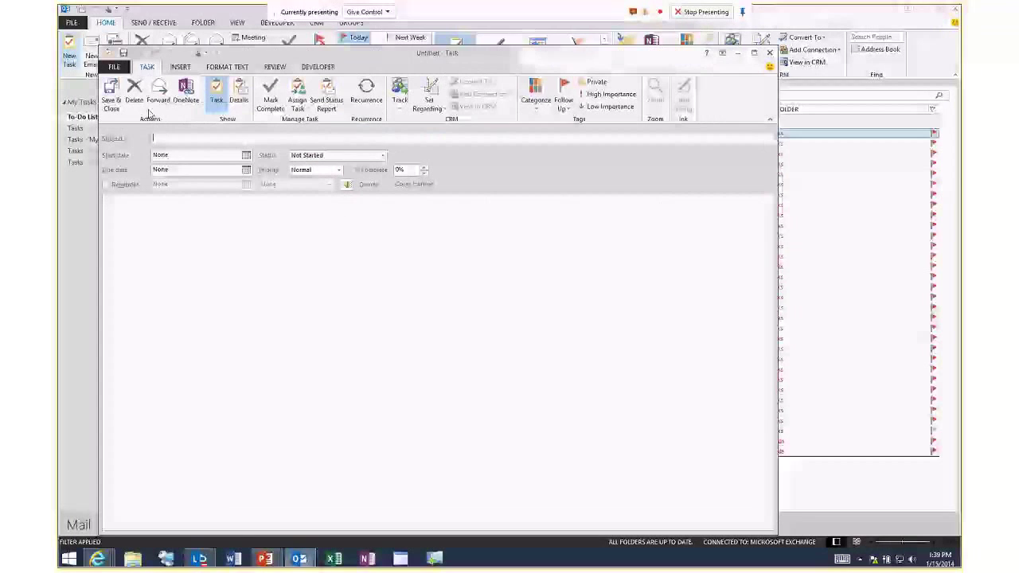
pyautogui.write('Test')
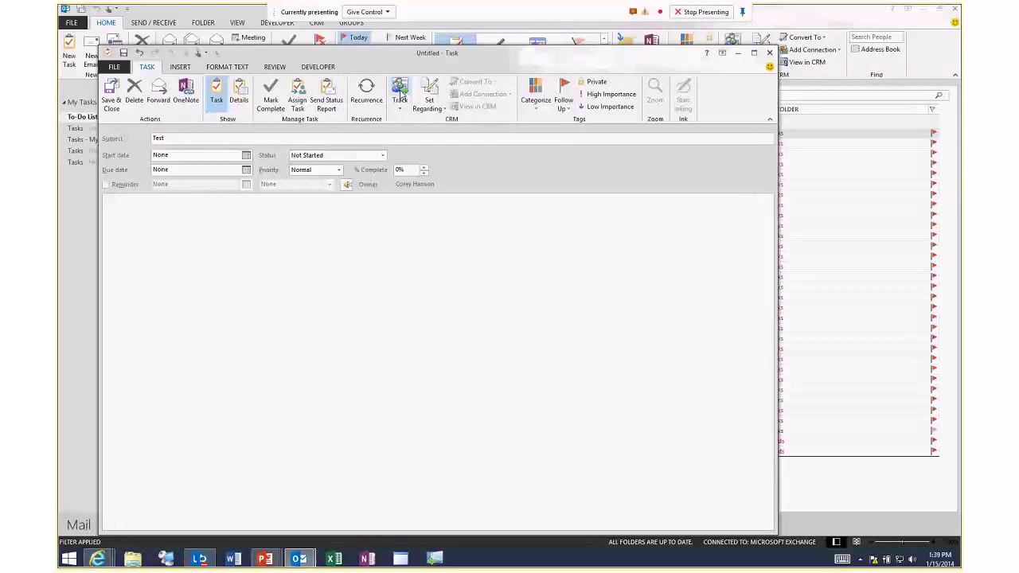
pyautogui.click(400, 92)
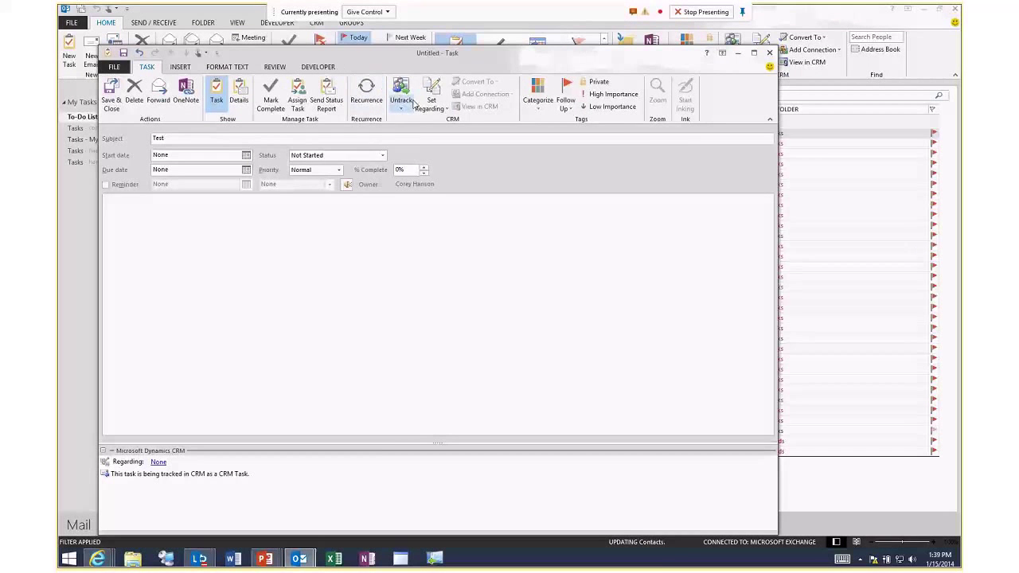
# Set the task's Regarding to the same-items follow-up record, save it, and select it in the list.
pyautogui.click(436, 109)
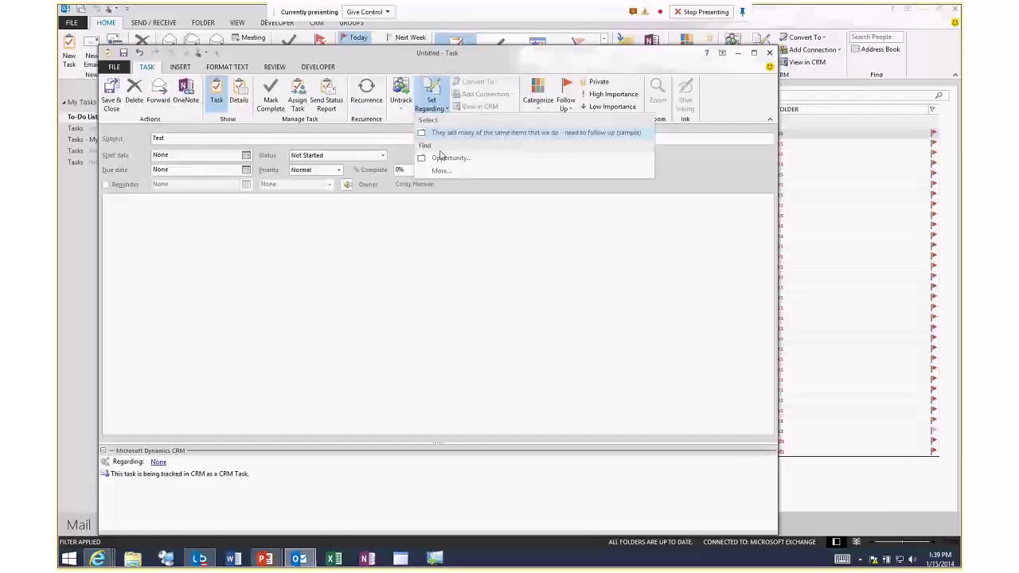
pyautogui.click(452, 134)
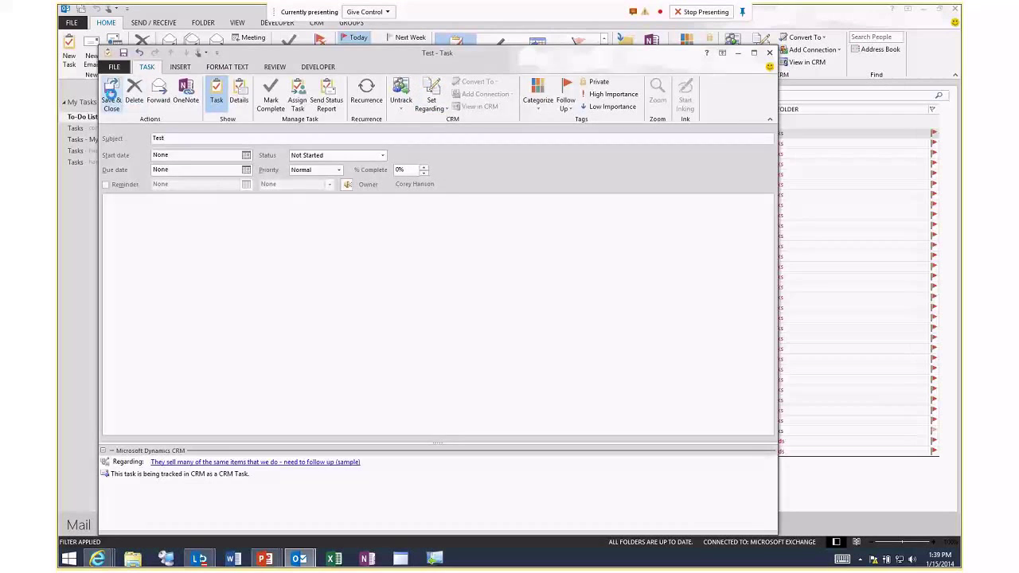
pyautogui.click(112, 100)
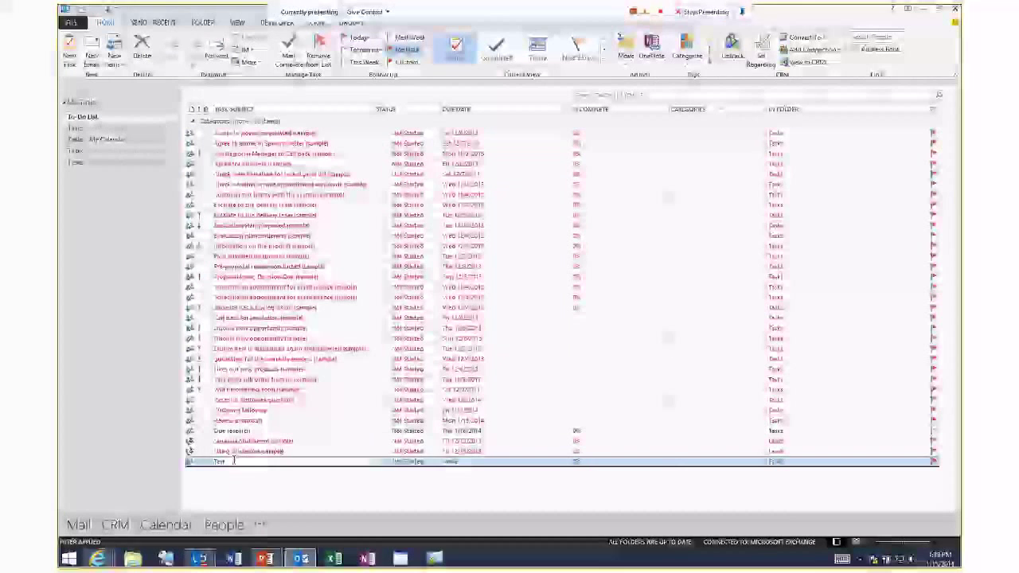
pyautogui.click(205, 464)
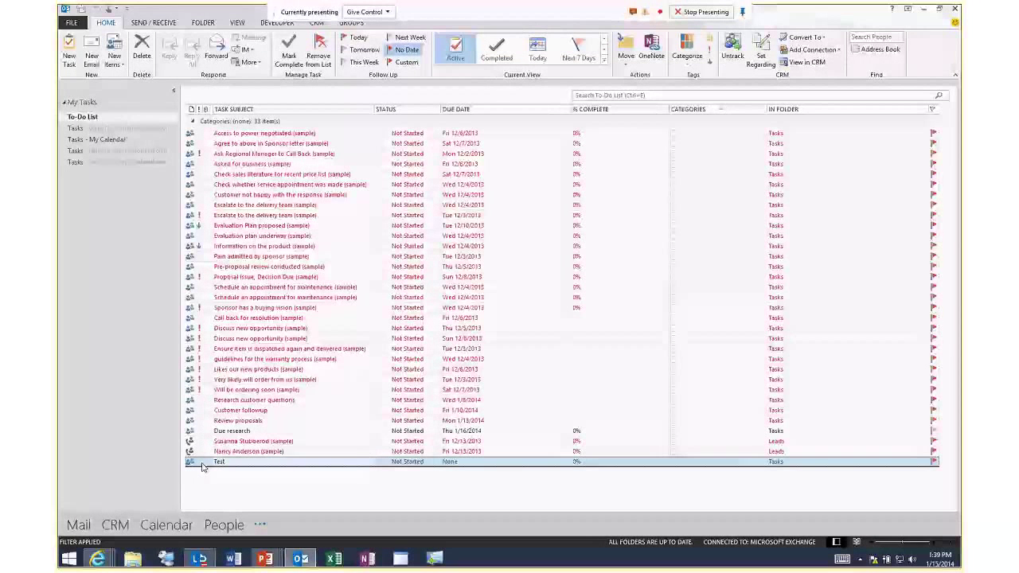
pyautogui.click(272, 462)
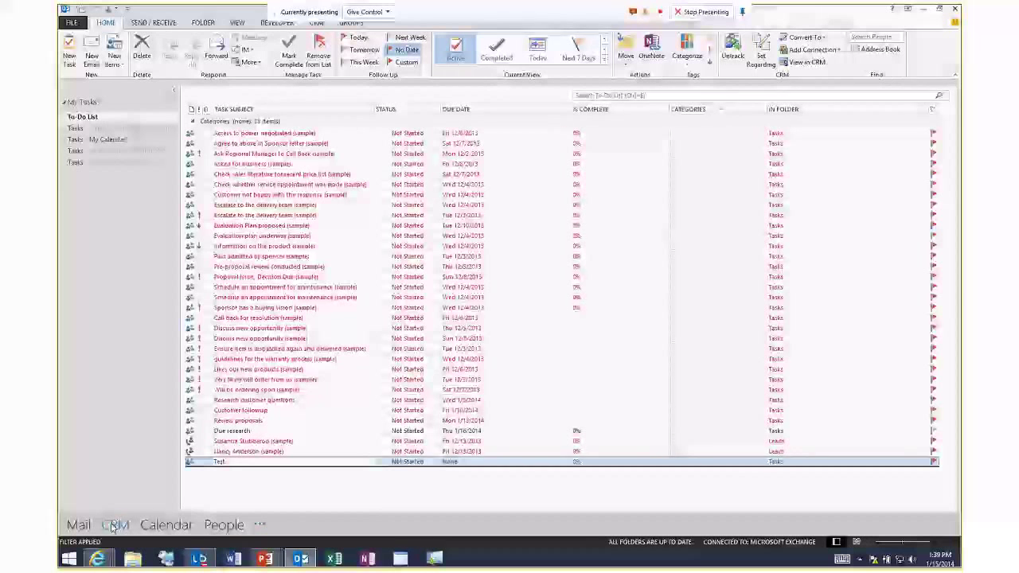
# Switch Outlook to the CRM area with its Sales, Service, Marketing, Settings and Help sections.
pyautogui.click(120, 528)
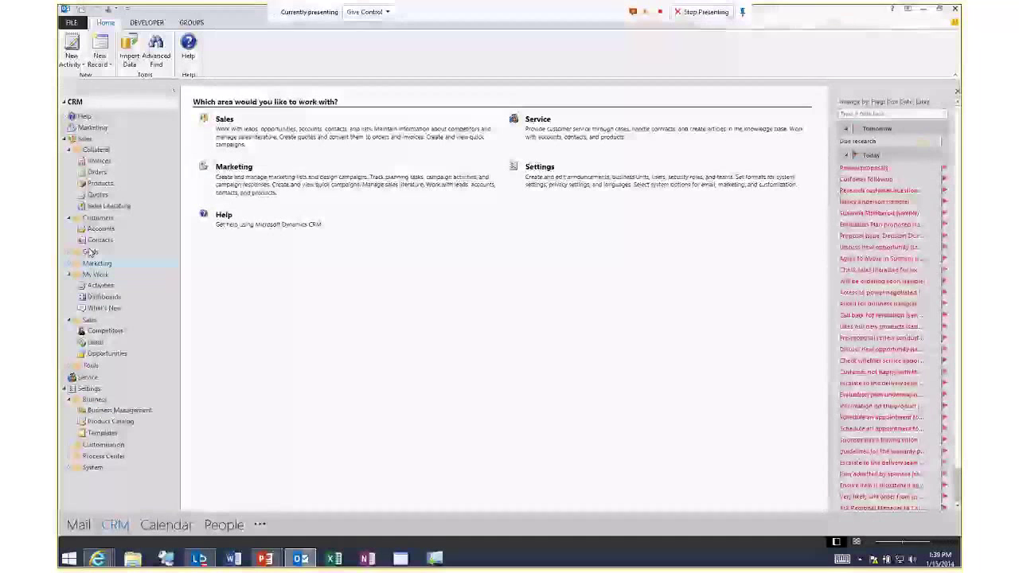
# Review the charts on the CRM Dashboards, then open the Sales Opportunities list.
pyautogui.click(104, 297)
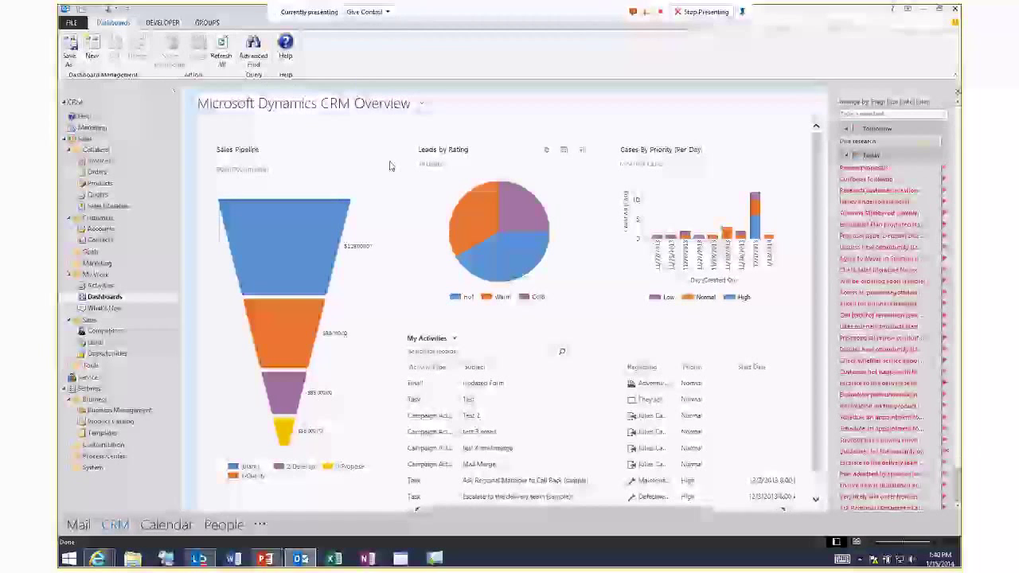
pyautogui.moveTo(340, 221)
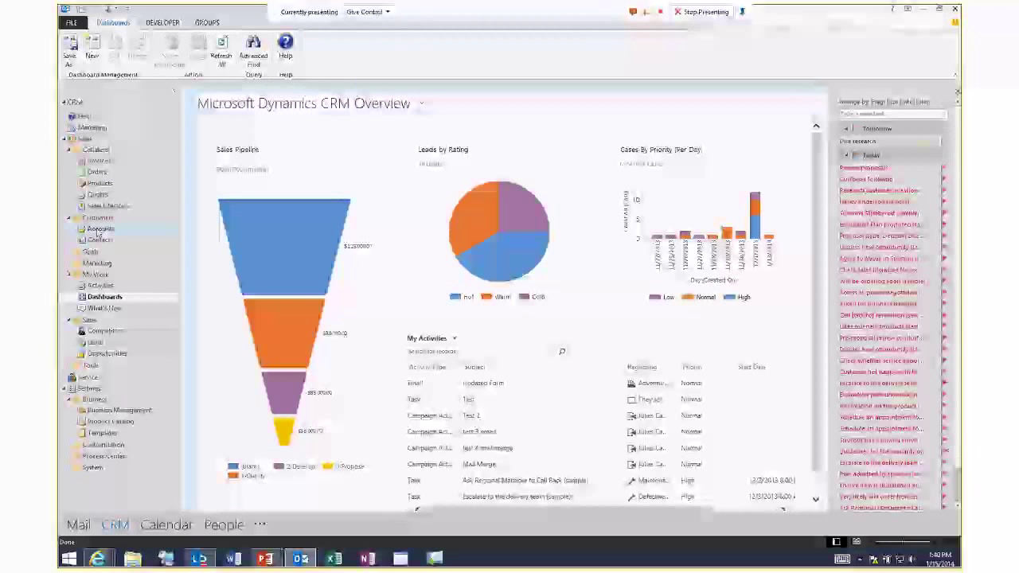
pyautogui.click(104, 354)
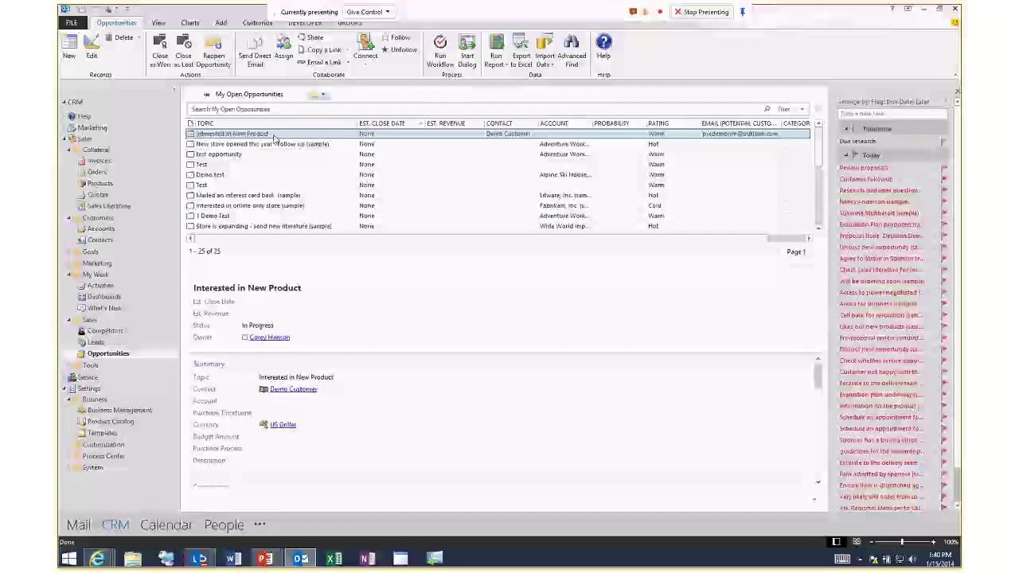
# Flag 'Interested in New Product' for follow-up Next Week and open it from the To-Do Bar.
pyautogui.rightClick(278, 136)
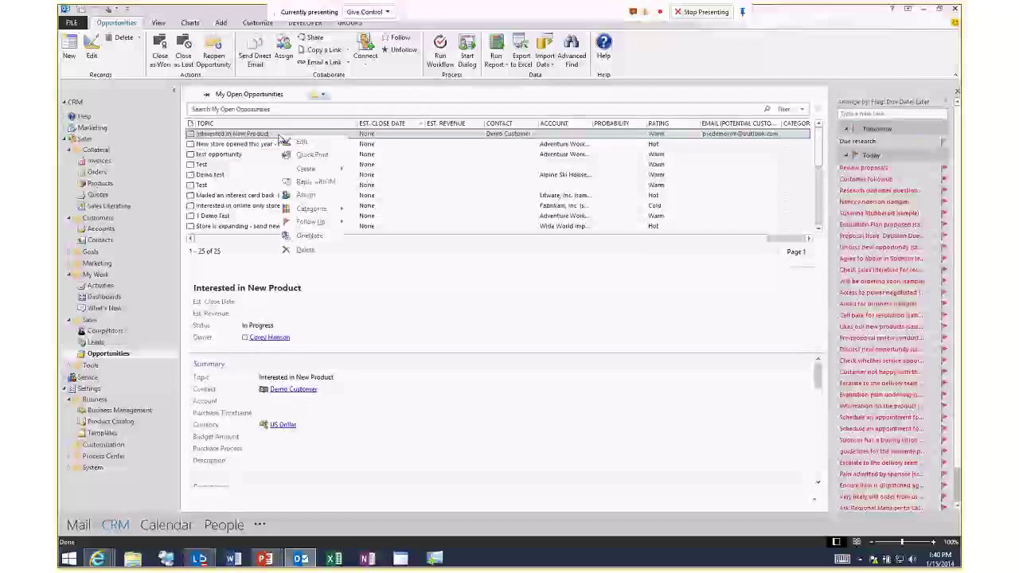
pyautogui.click(317, 222)
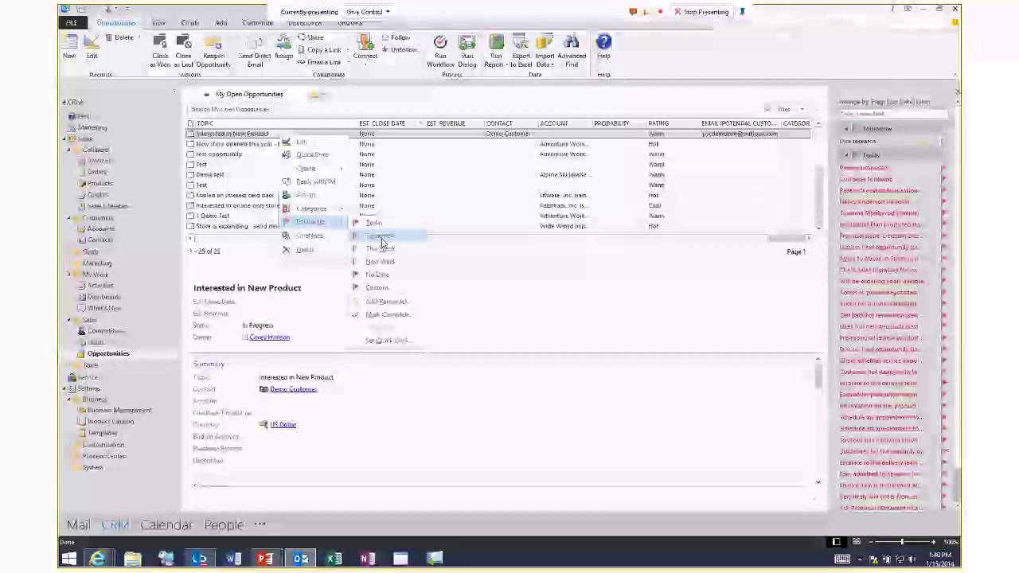
pyautogui.click(381, 262)
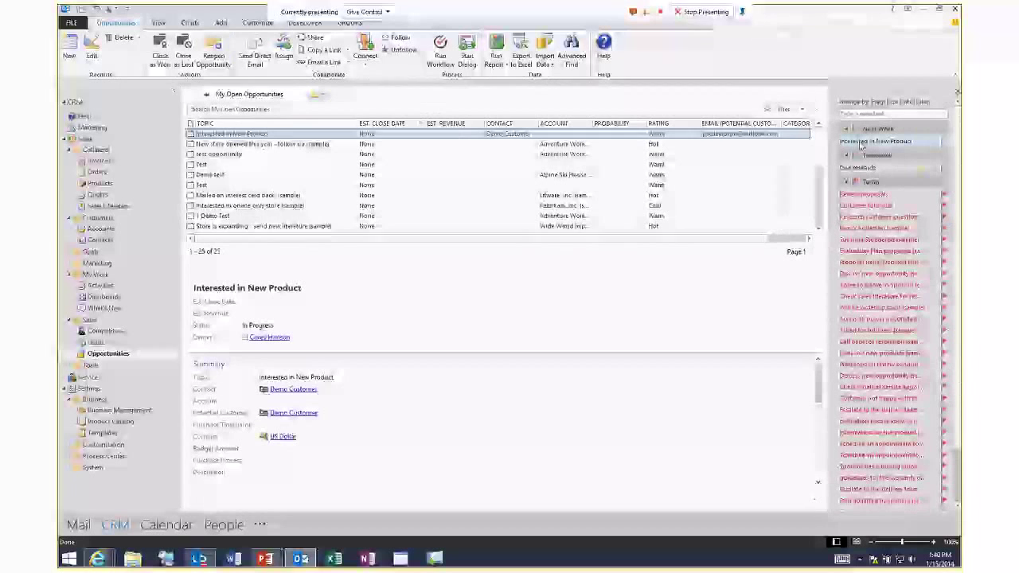
pyautogui.moveTo(873, 147)
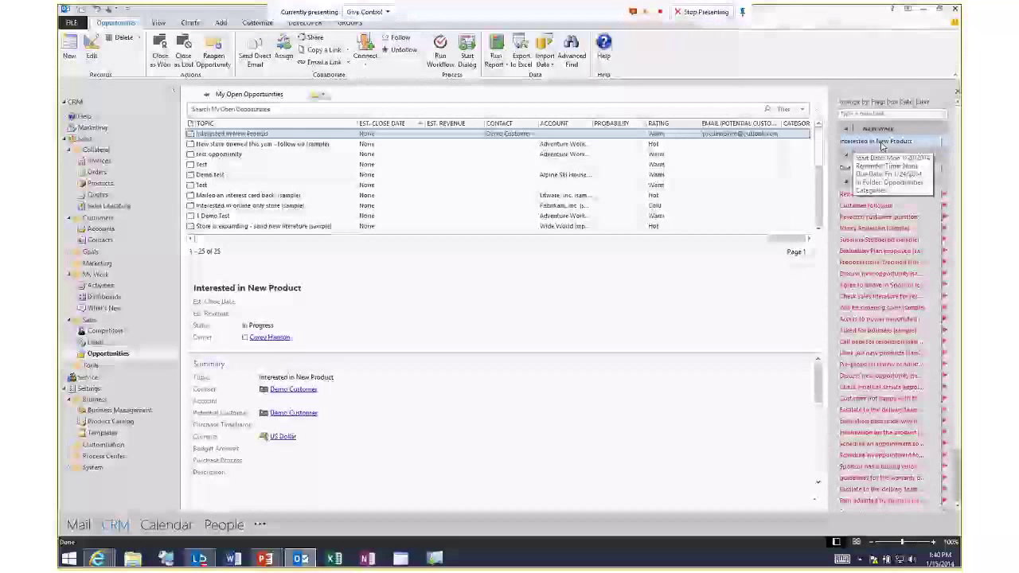
pyautogui.doubleClick(882, 143)
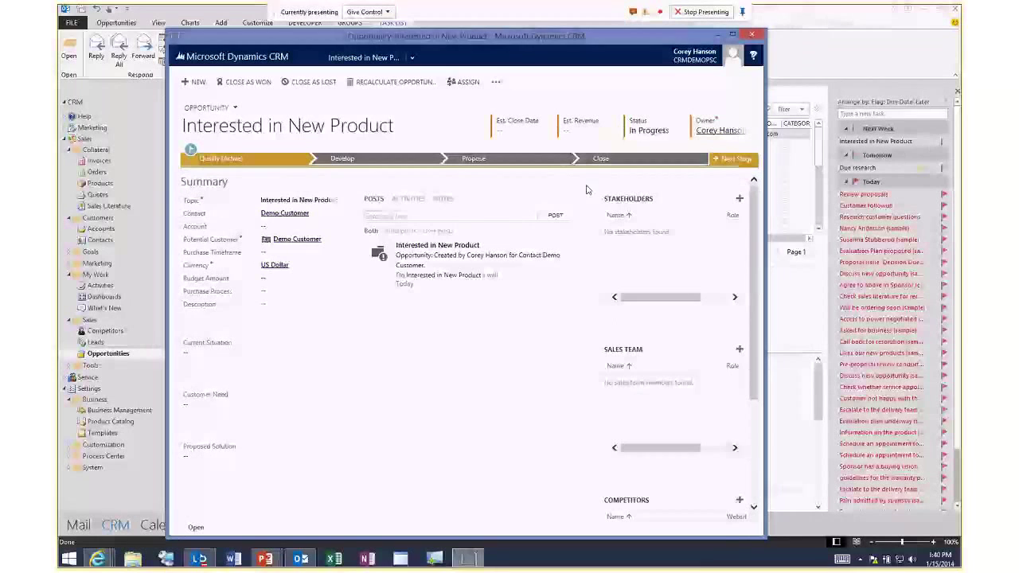
# Close the opportunity form and reselect Interested in New Product in the opportunities list.
pyautogui.click(751, 35)
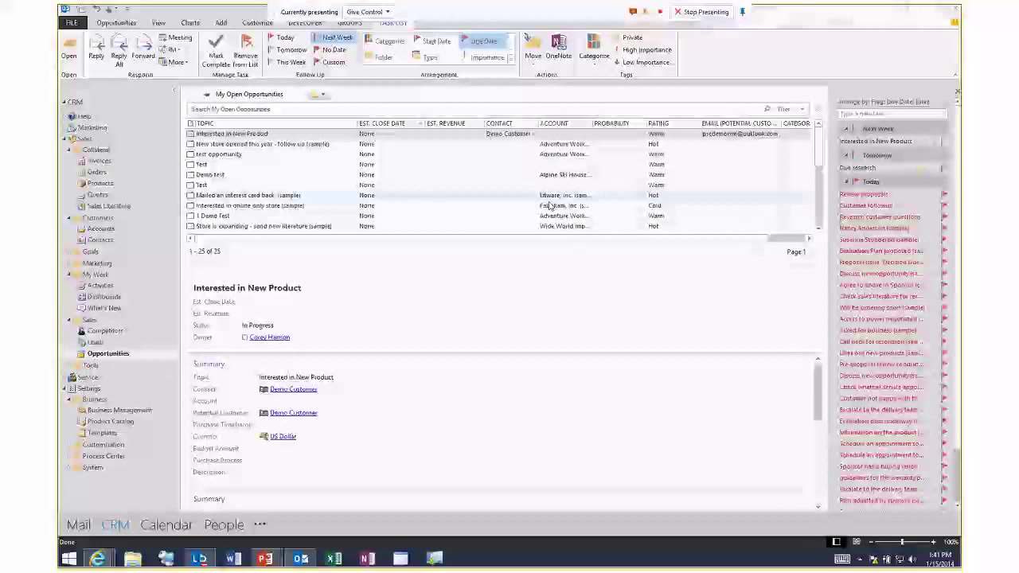
pyautogui.click(238, 138)
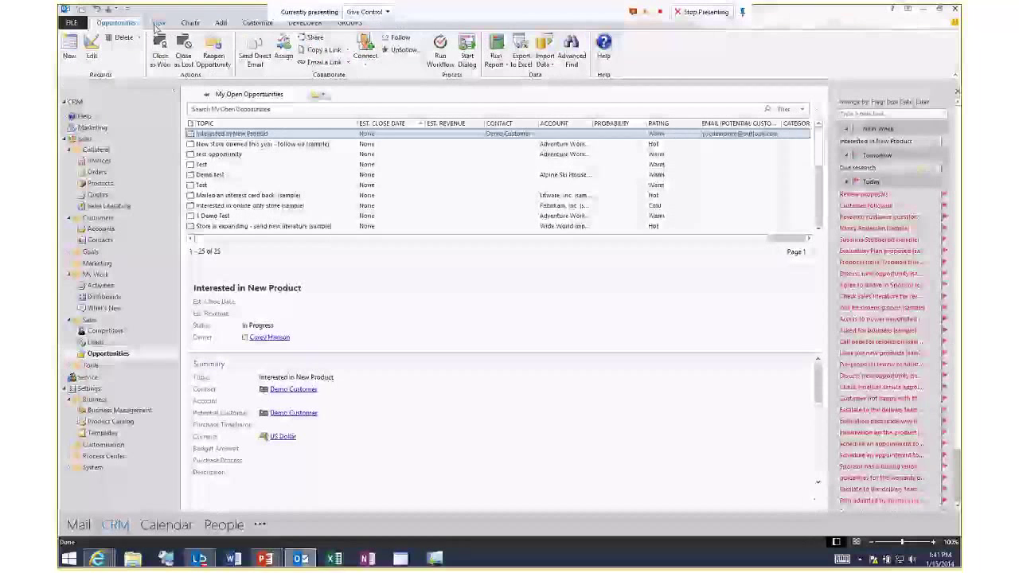
# Add a conditional formatting rule named 'Cold Oppty' in the view's advanced settings.
pyautogui.click(158, 23)
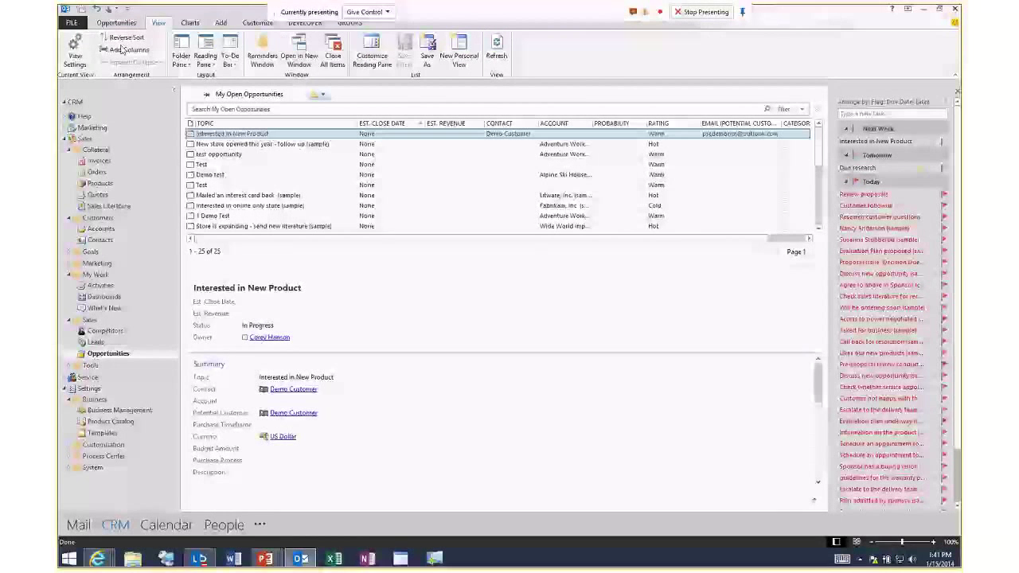
pyautogui.click(76, 61)
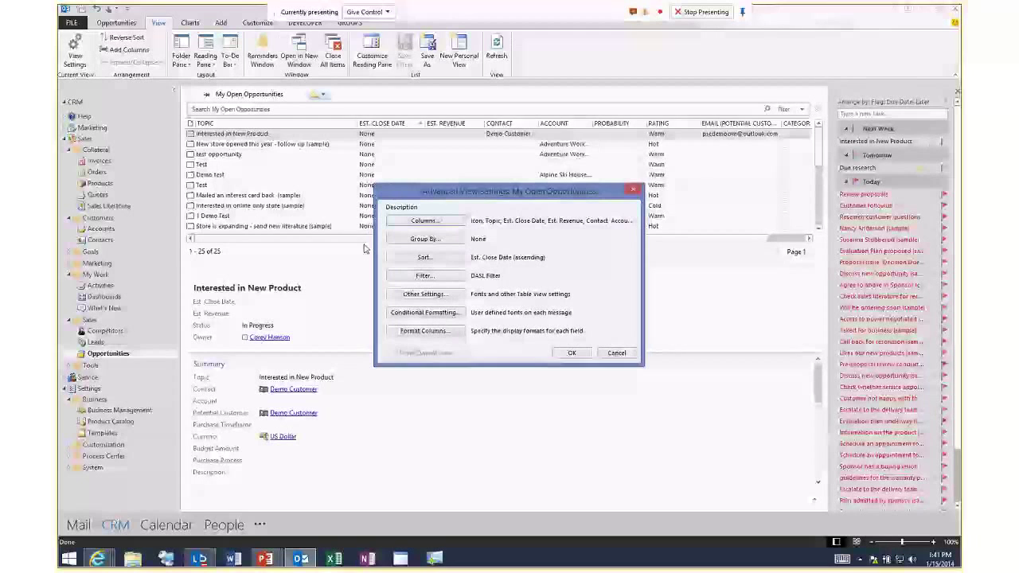
pyautogui.click(425, 312)
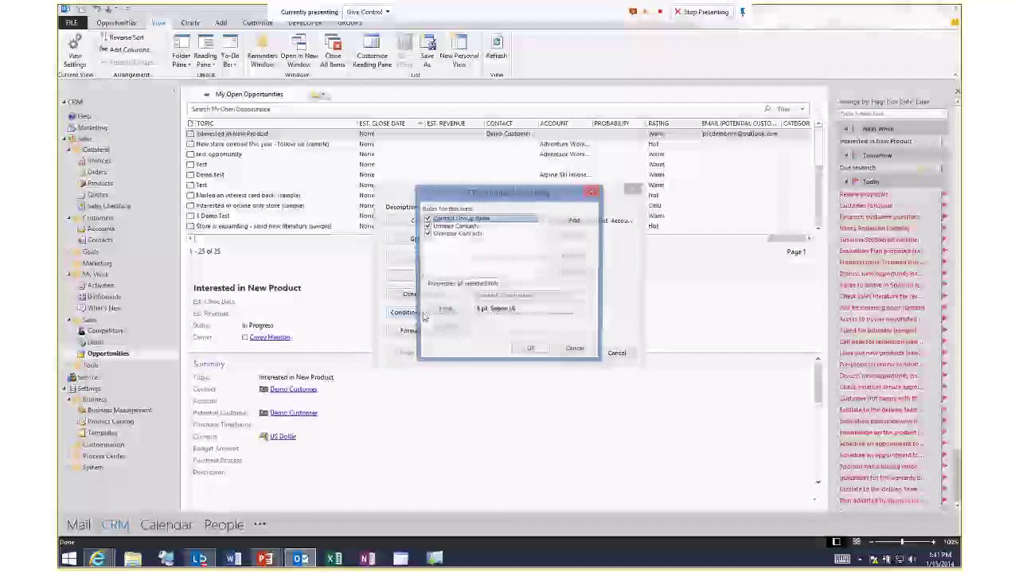
pyautogui.click(573, 220)
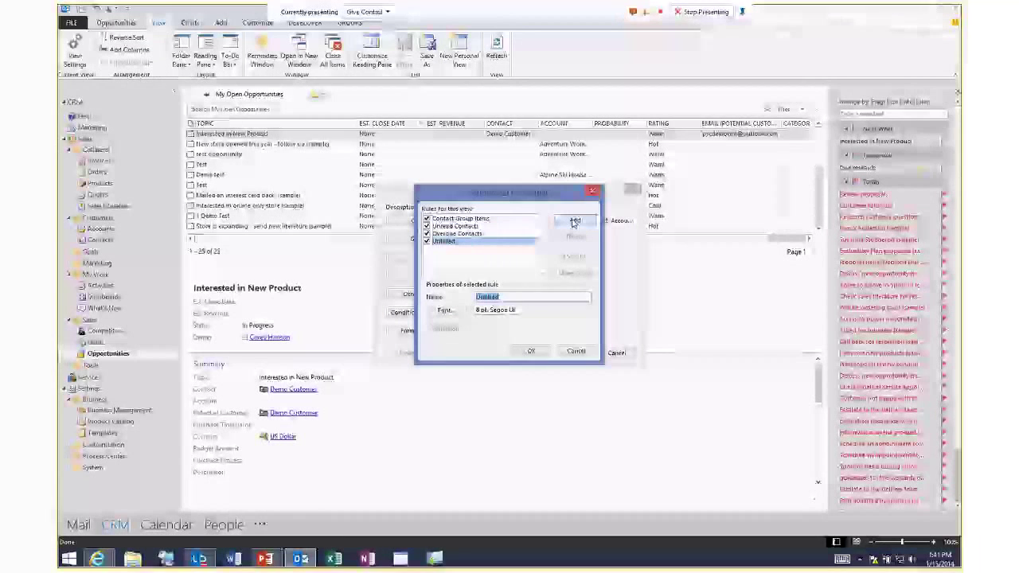
pyautogui.write('Cold Oppty')
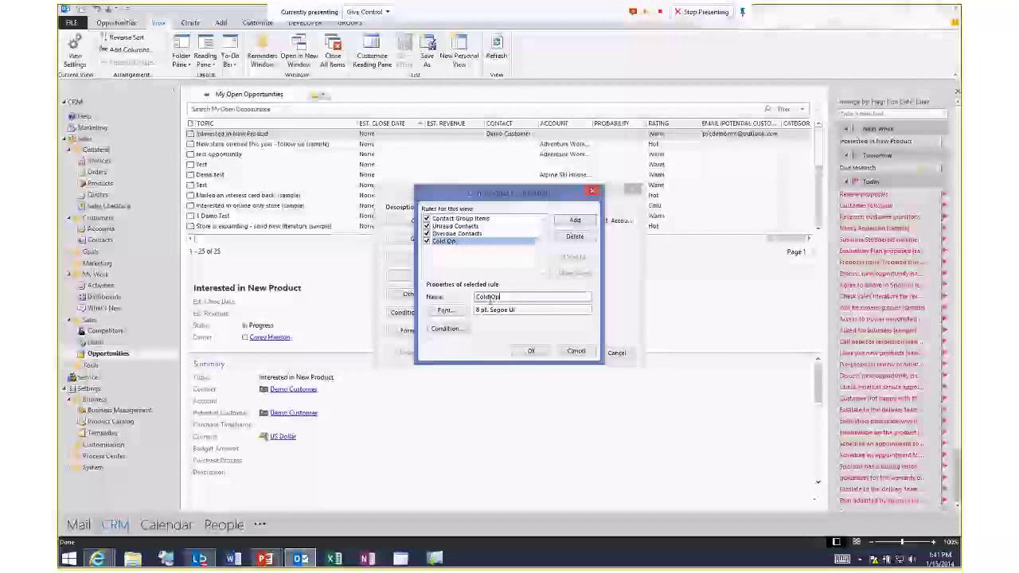
# Set the Cold Oppty rule's font to bold, 12-point, blue.
pyautogui.click(443, 309)
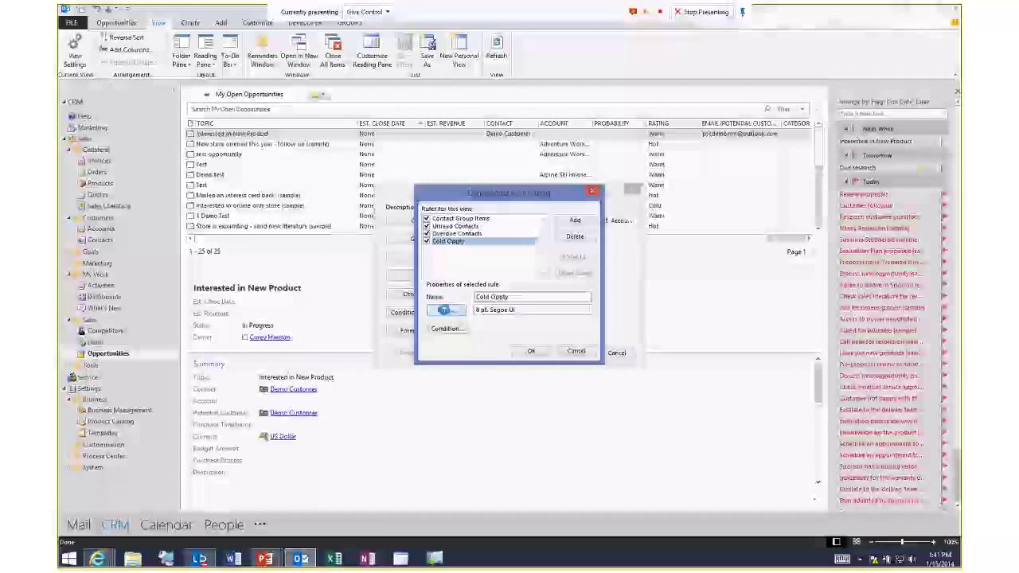
pyautogui.click(438, 328)
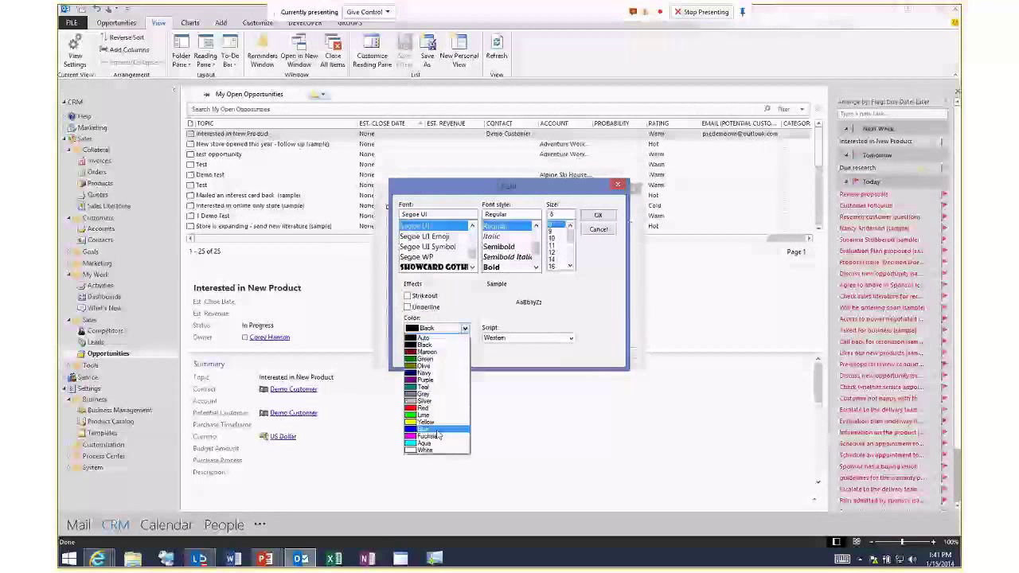
pyautogui.click(437, 428)
pyautogui.click(491, 267)
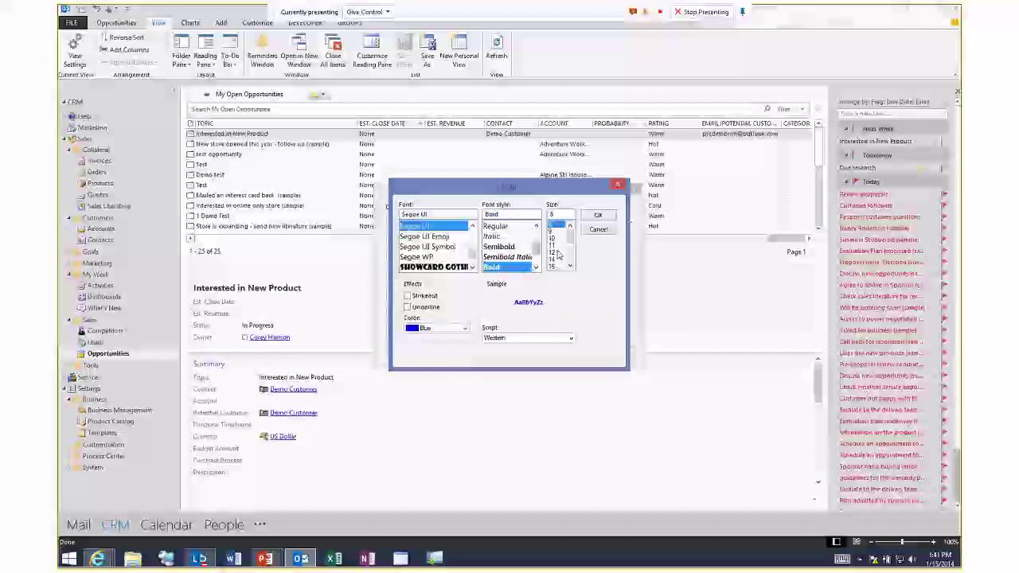
pyautogui.click(556, 251)
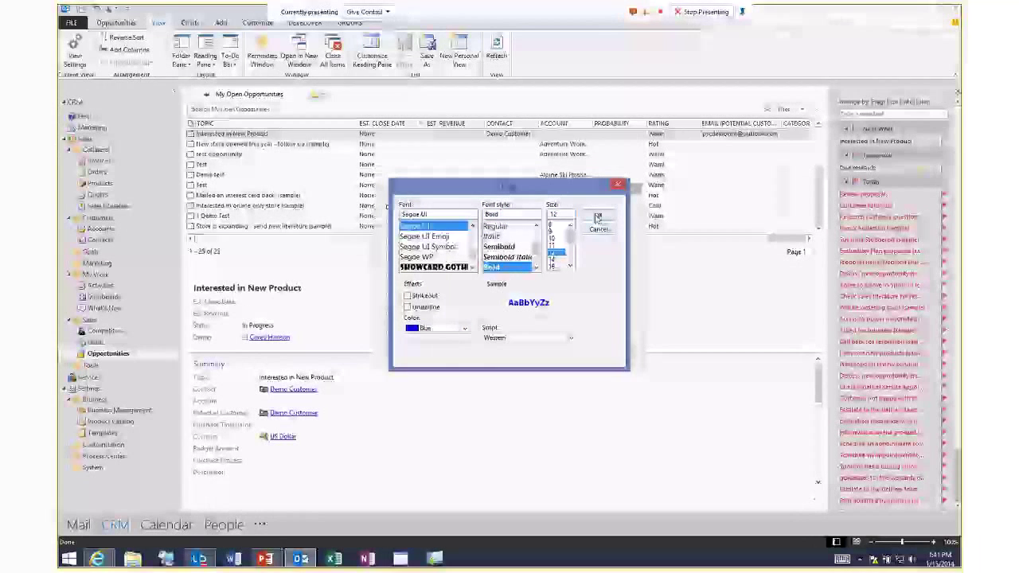
pyautogui.click(597, 217)
# Set the rule's condition to Rating contains 'Cold' and confirm all dialogs.
pyautogui.click(446, 332)
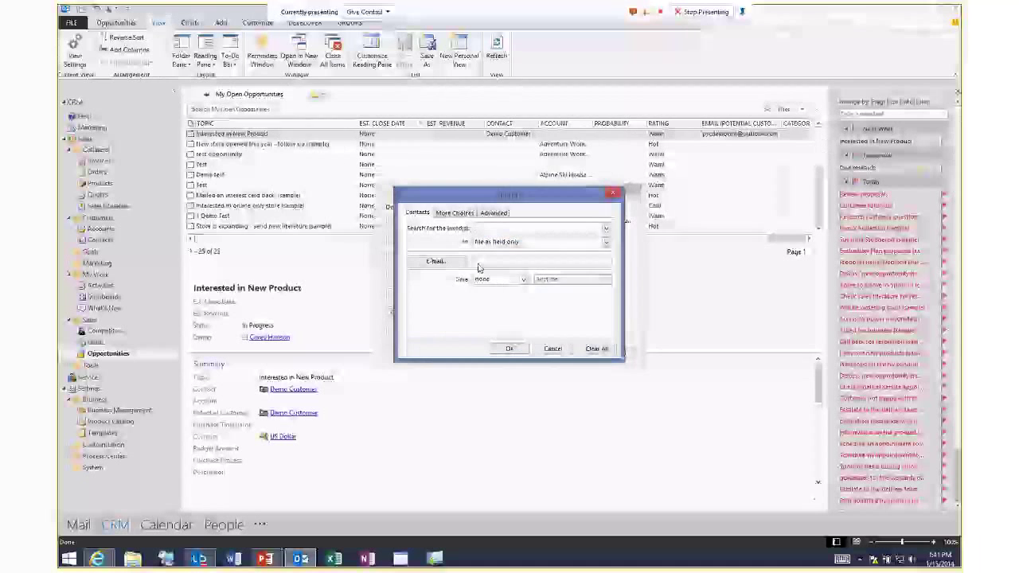
pyautogui.click(494, 212)
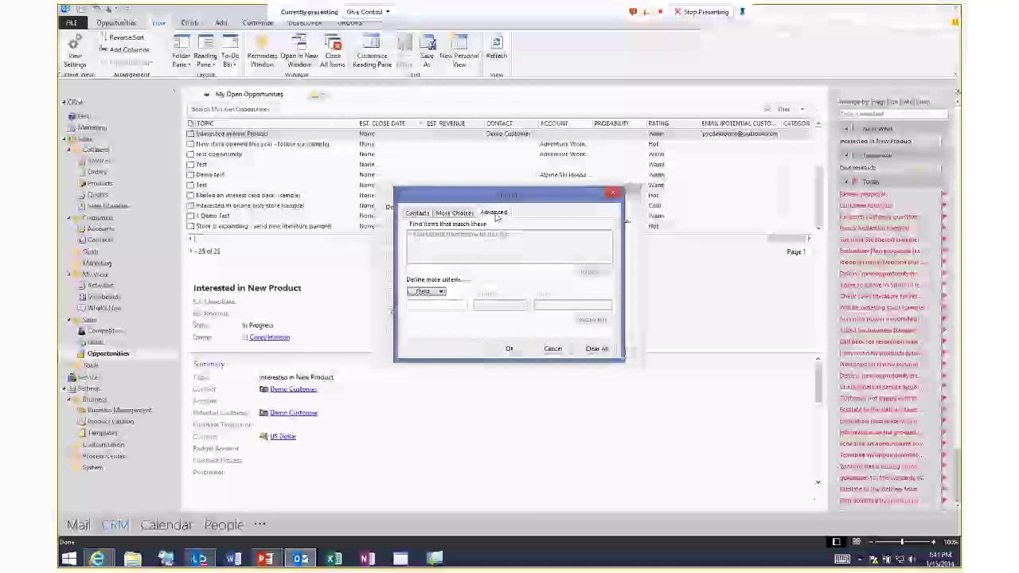
pyautogui.click(424, 292)
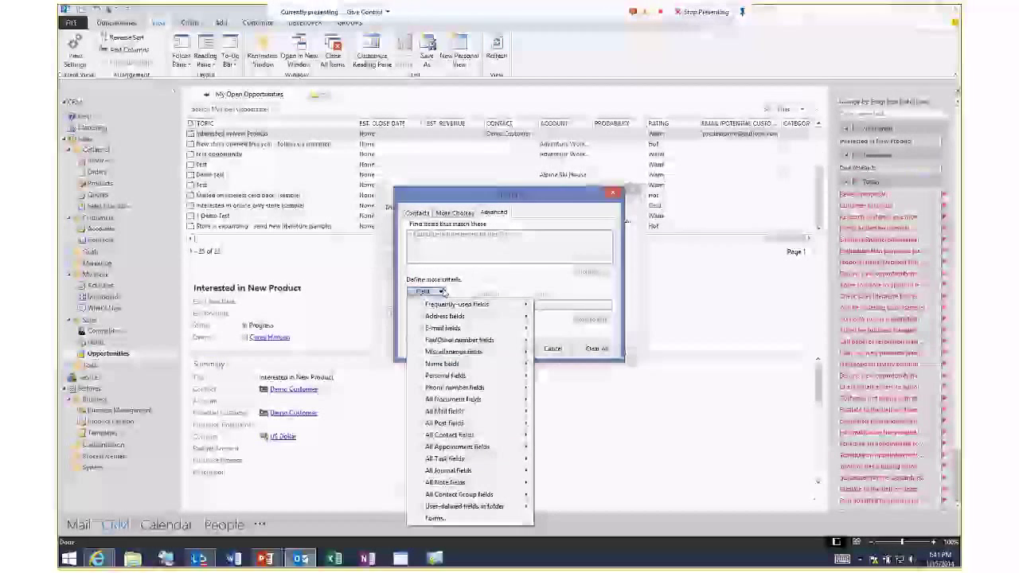
pyautogui.moveTo(463, 509)
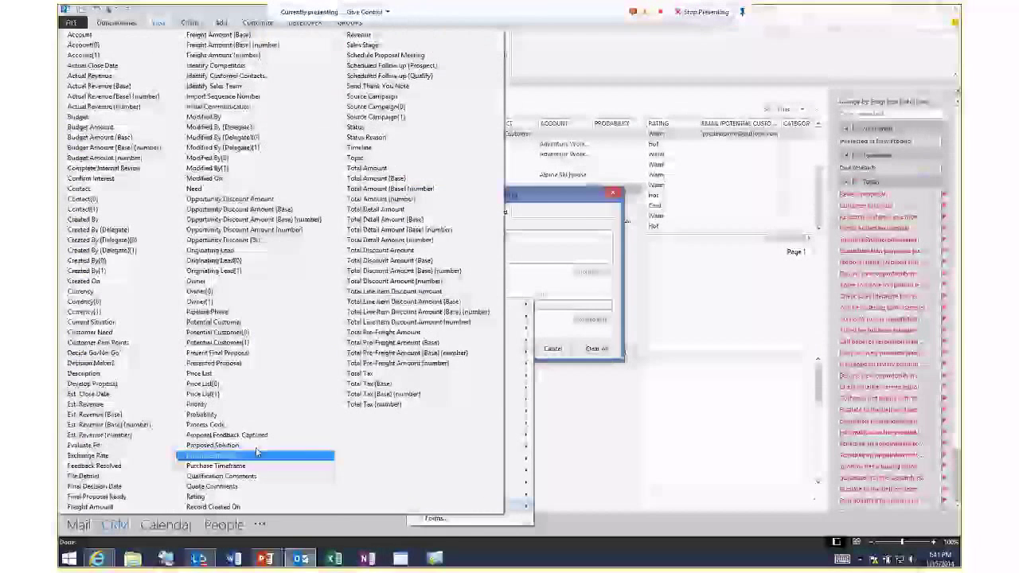
pyautogui.click(224, 498)
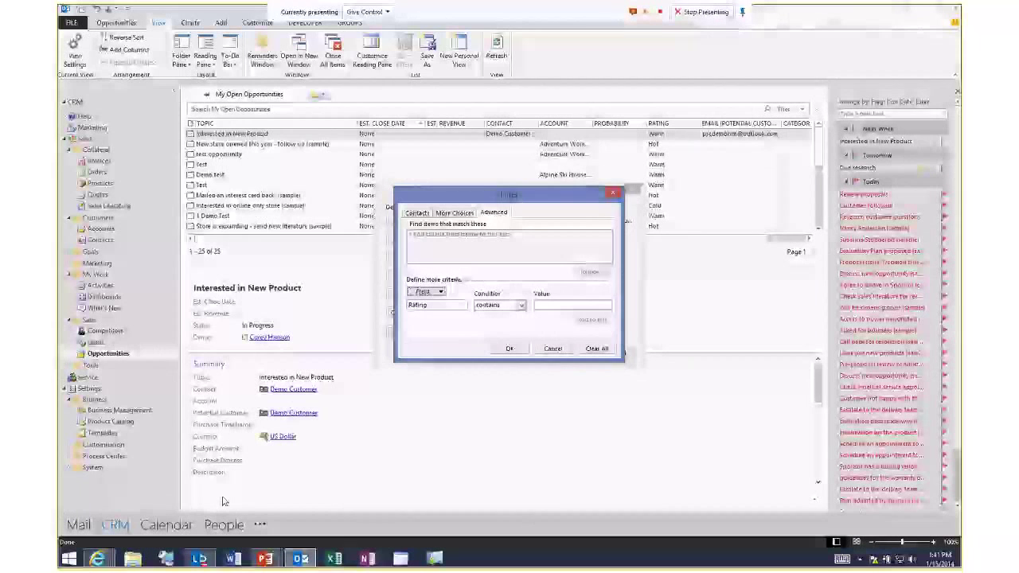
pyautogui.click(522, 305)
pyautogui.click(554, 305)
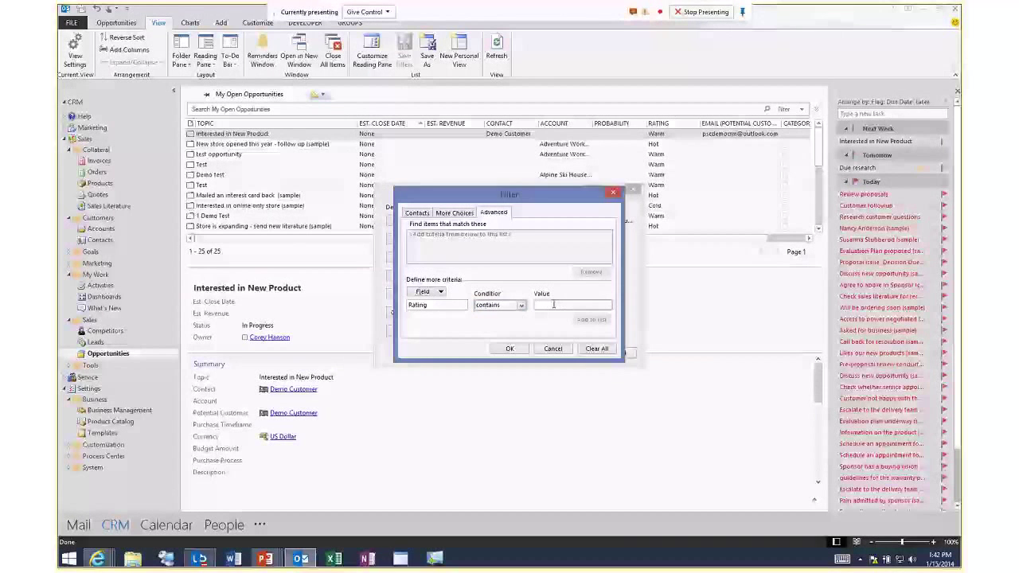
pyautogui.write('Col')
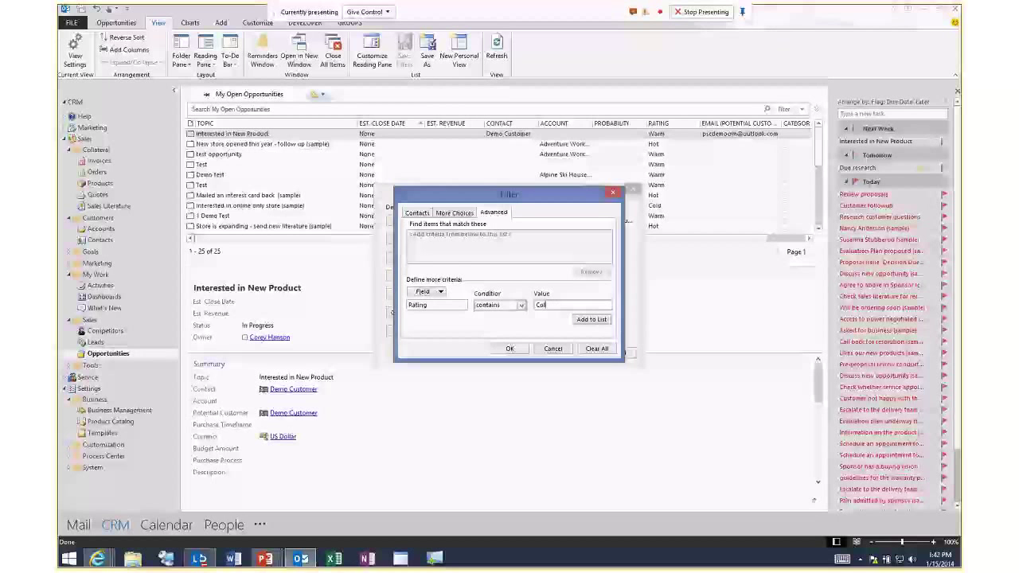
pyautogui.click(592, 319)
pyautogui.click(510, 349)
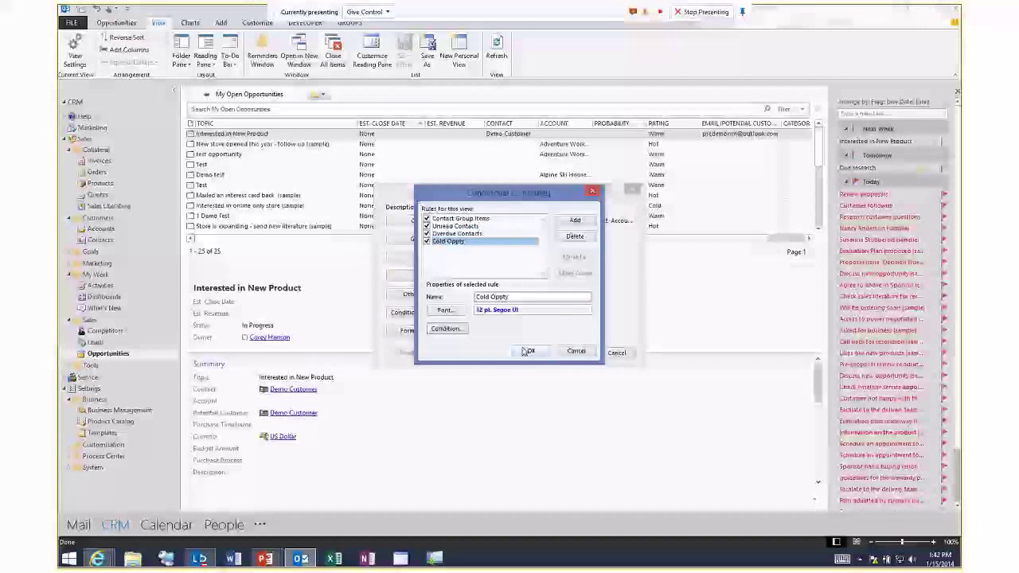
pyautogui.click(526, 351)
pyautogui.click(580, 352)
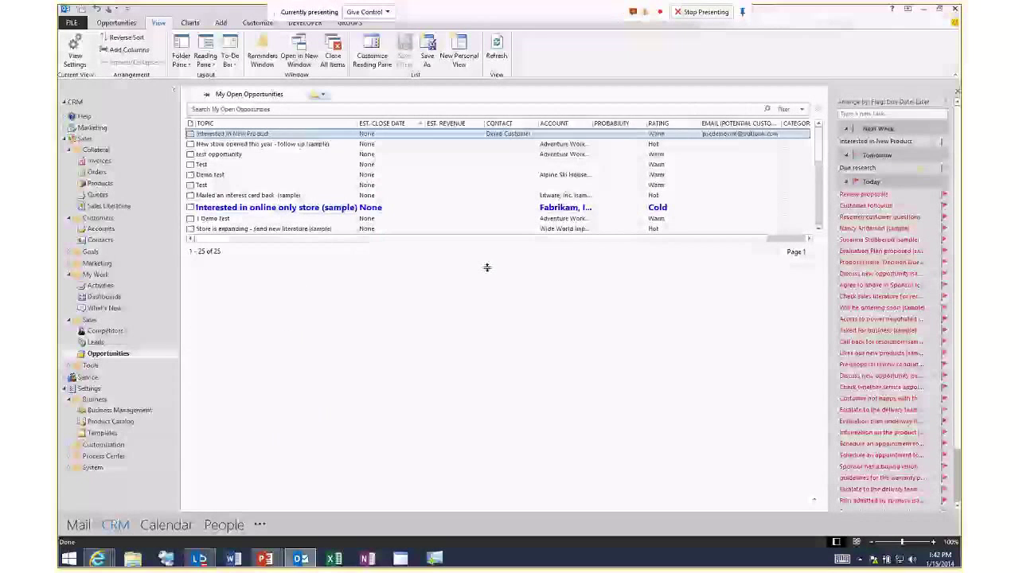
# Preview the bold blue Cold online store opportunity and the Test item, then collapse Sales.
pyautogui.scroll(-5, 419, 207)
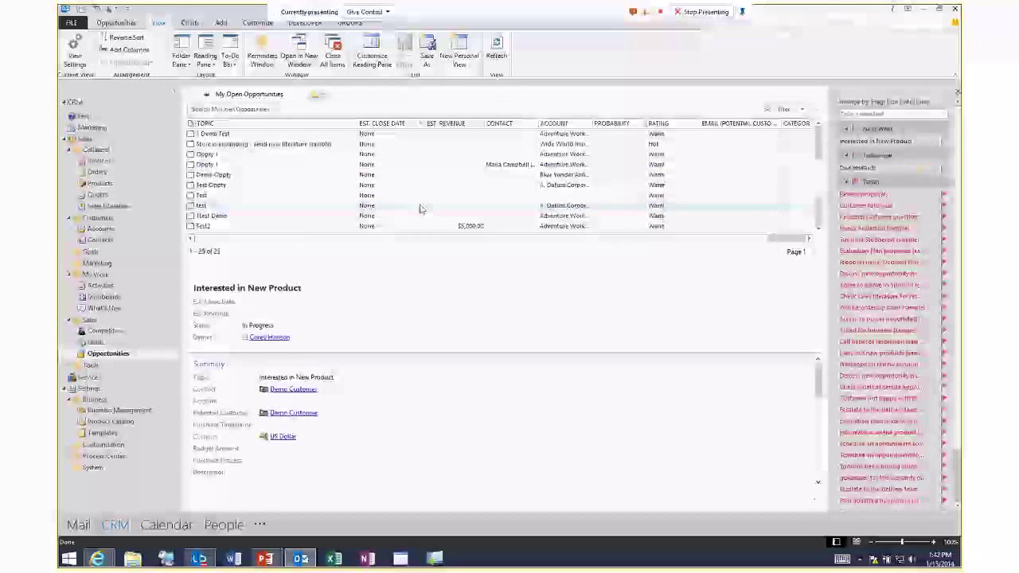
pyautogui.scroll(5, 420, 209)
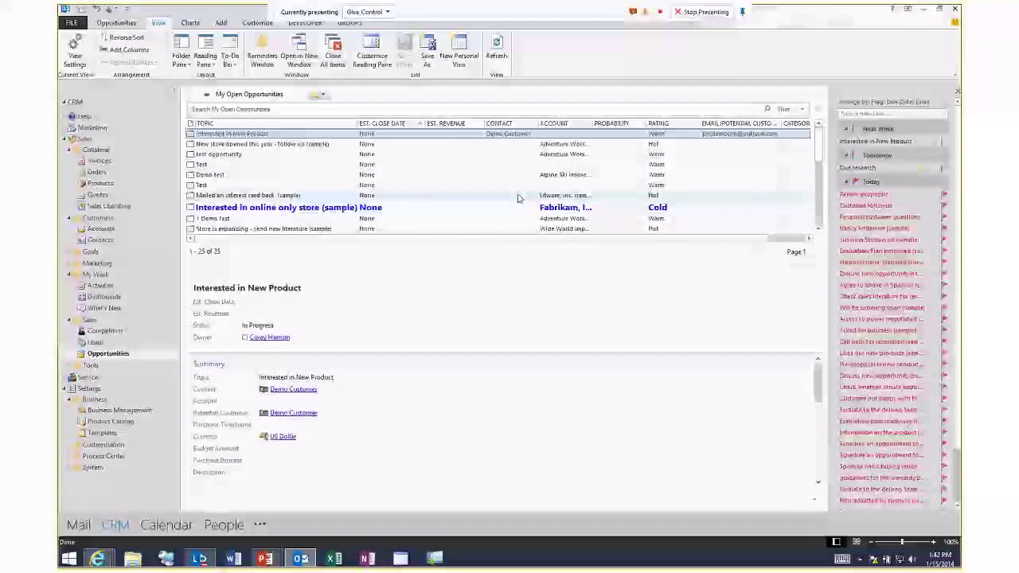
pyautogui.click(404, 211)
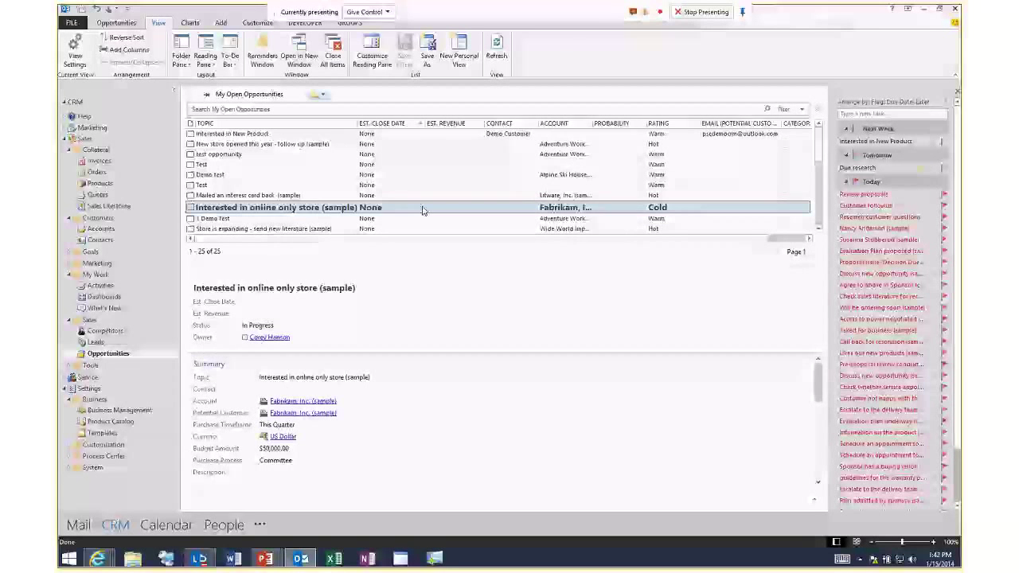
pyautogui.click(409, 186)
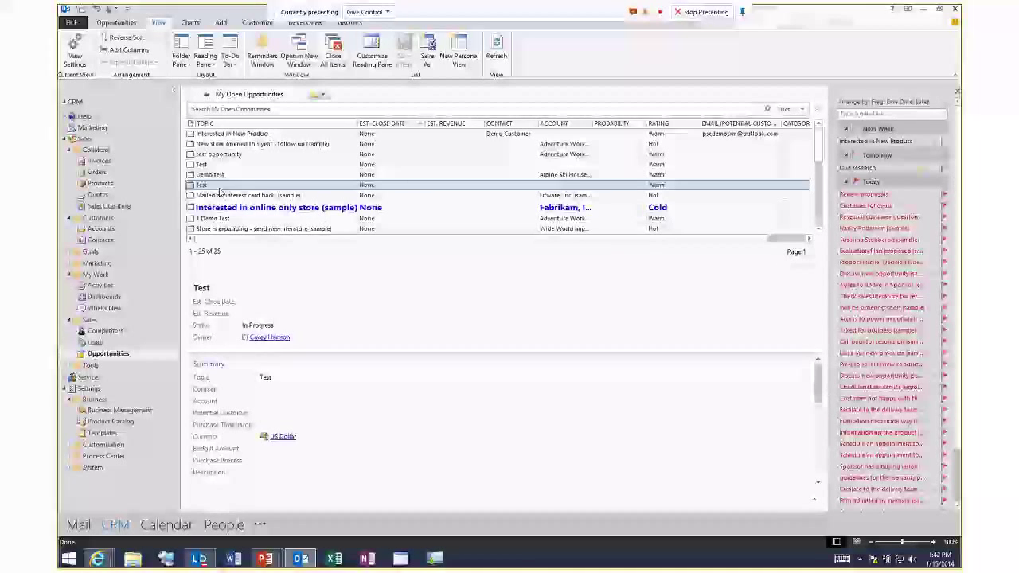
pyautogui.click(67, 140)
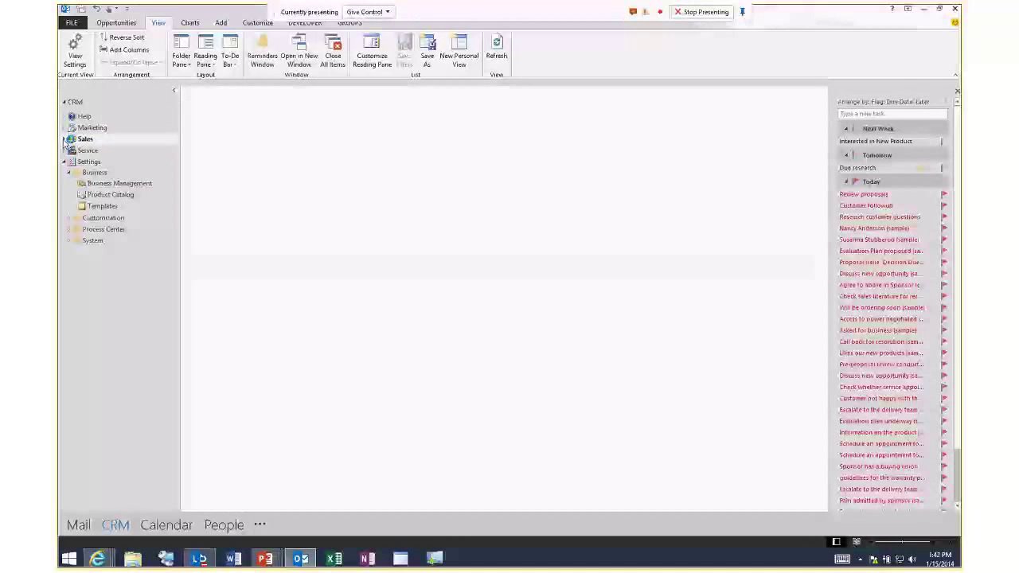
# Collapse Settings, switch to the Mail inbox, and minimize Outlook.
pyautogui.click(66, 163)
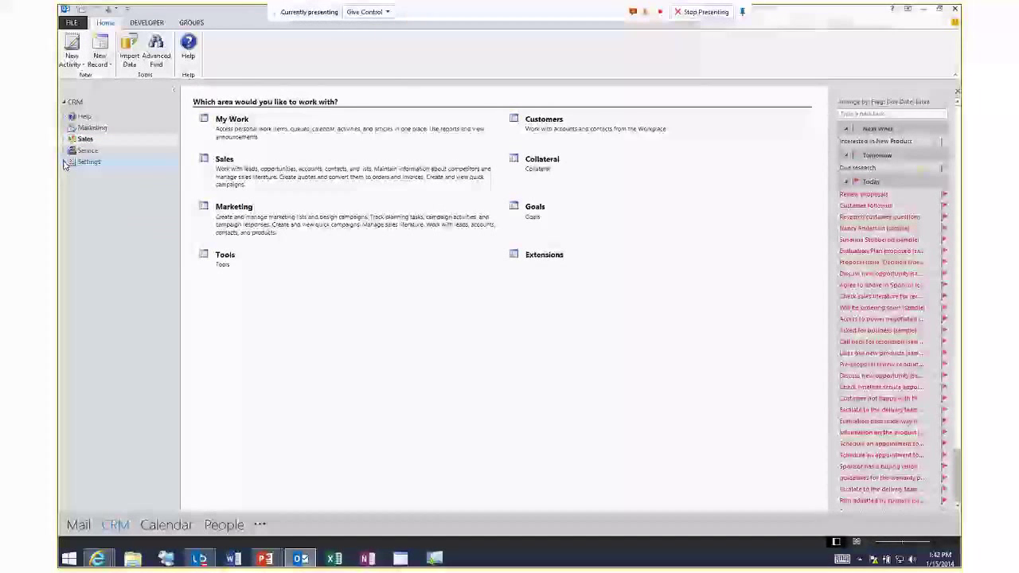
pyautogui.click(78, 526)
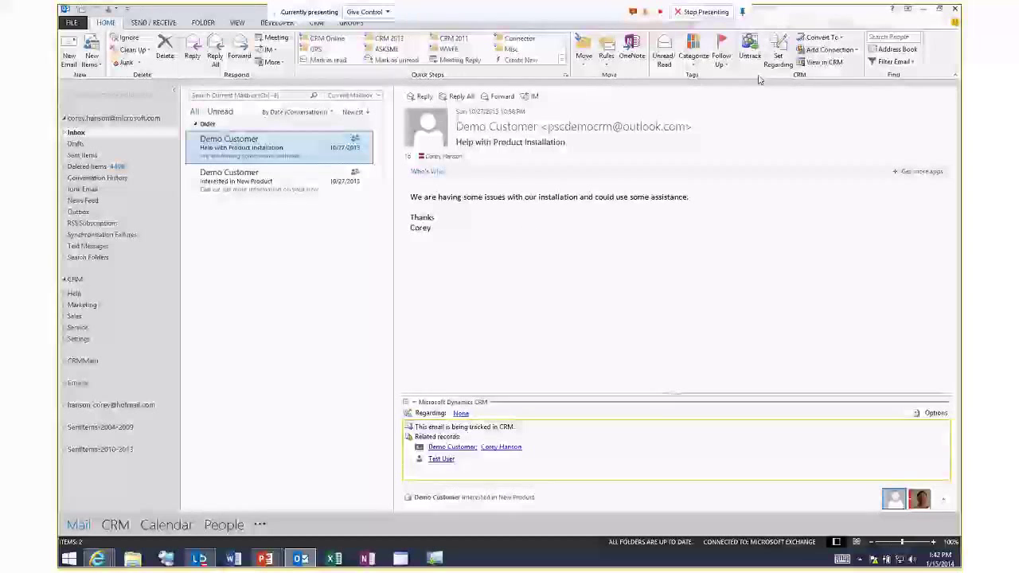
pyautogui.click(923, 10)
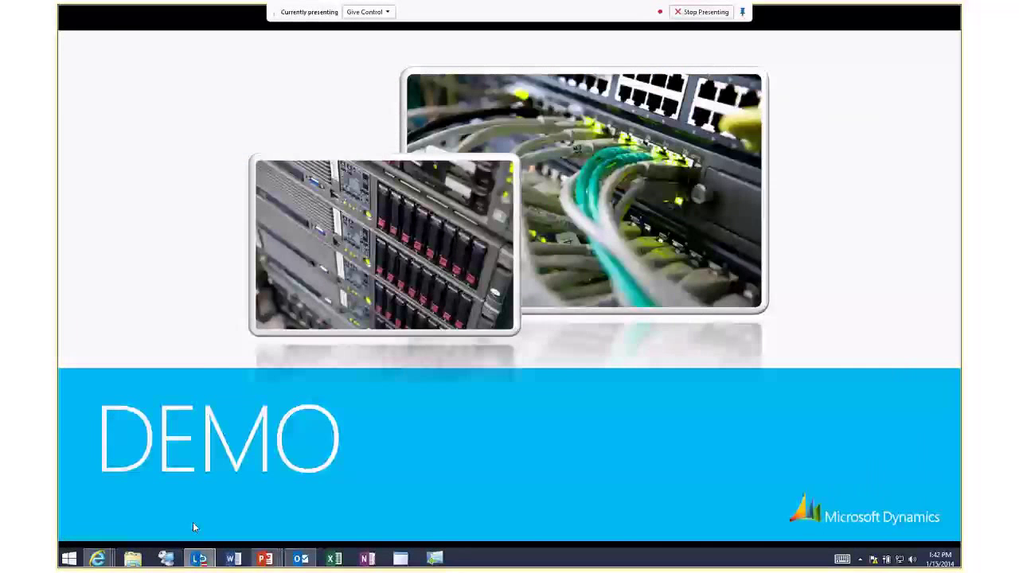
# Return to CRM Online in the browser and open the Sales Contacts list.
pyautogui.moveTo(97, 559)
pyautogui.click(134, 531)
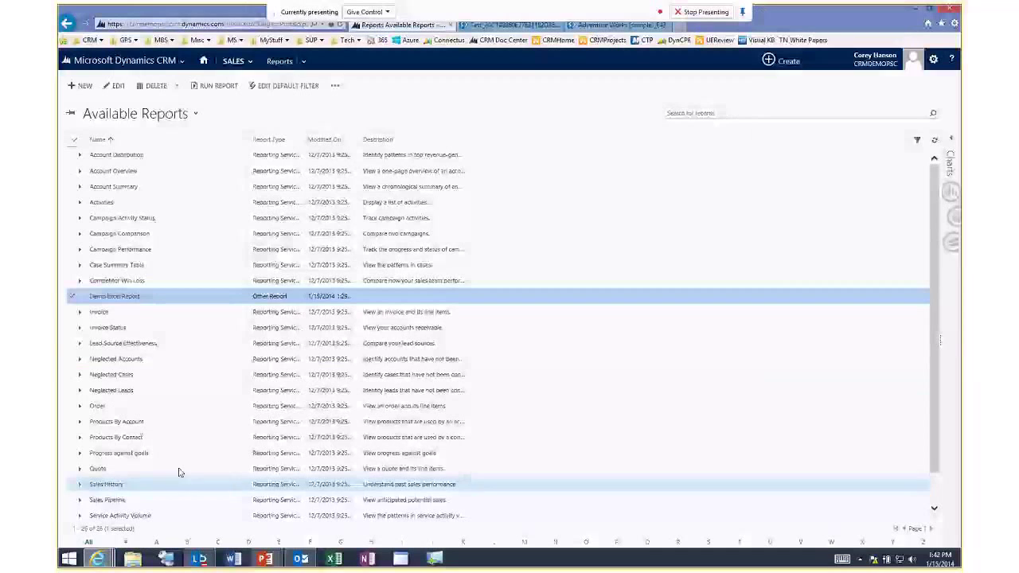
pyautogui.click(250, 61)
pyautogui.click(548, 110)
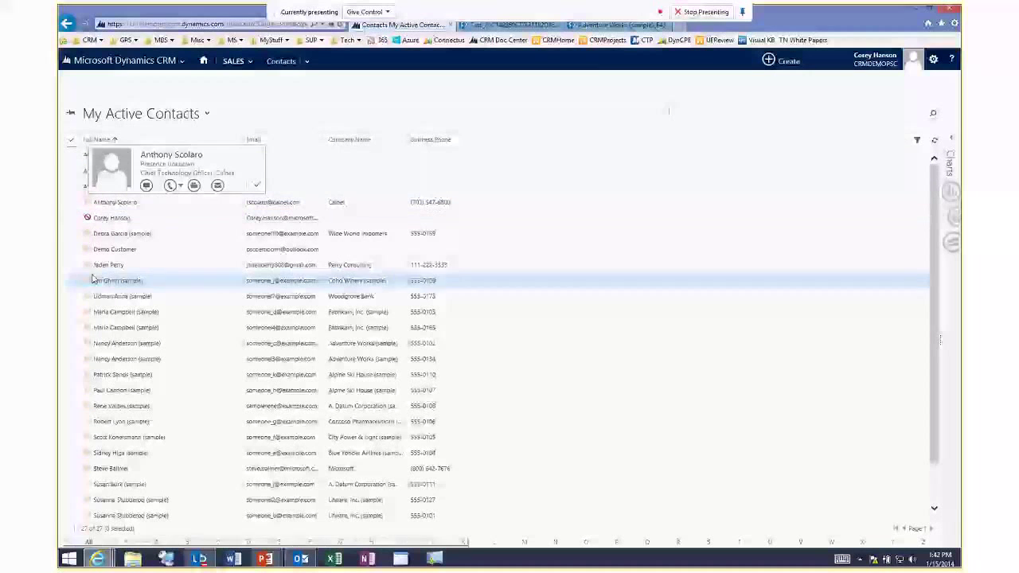
# Expand a contact's full contact card, then go to the Sales Accounts list.
pyautogui.moveTo(87, 221)
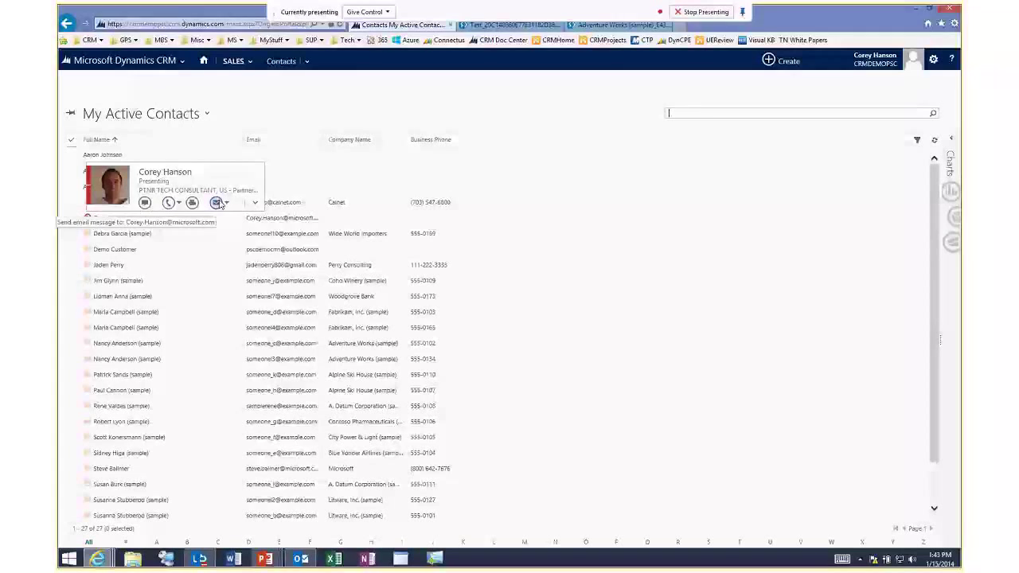
pyautogui.click(255, 202)
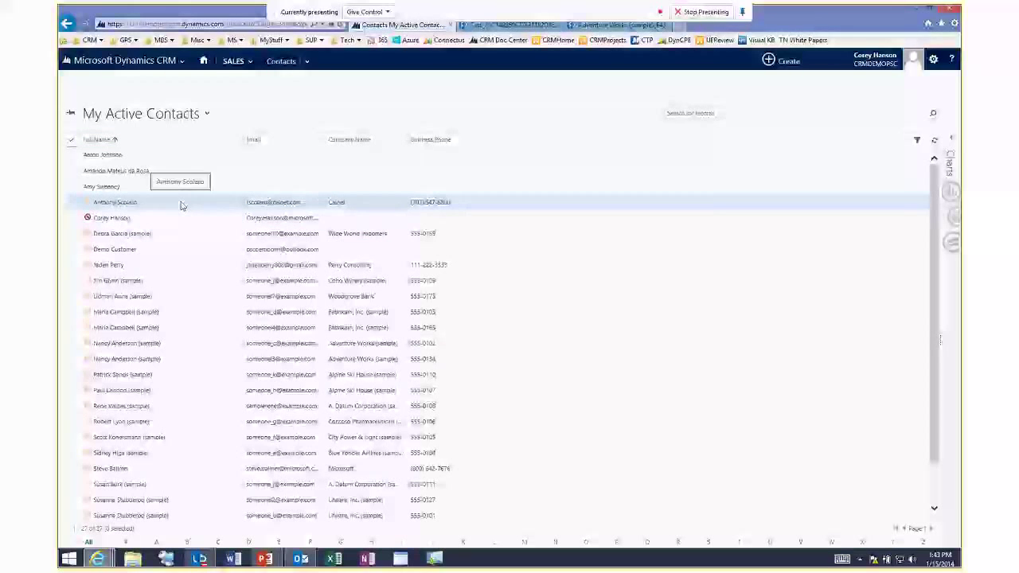
pyautogui.click(234, 61)
pyautogui.click(423, 108)
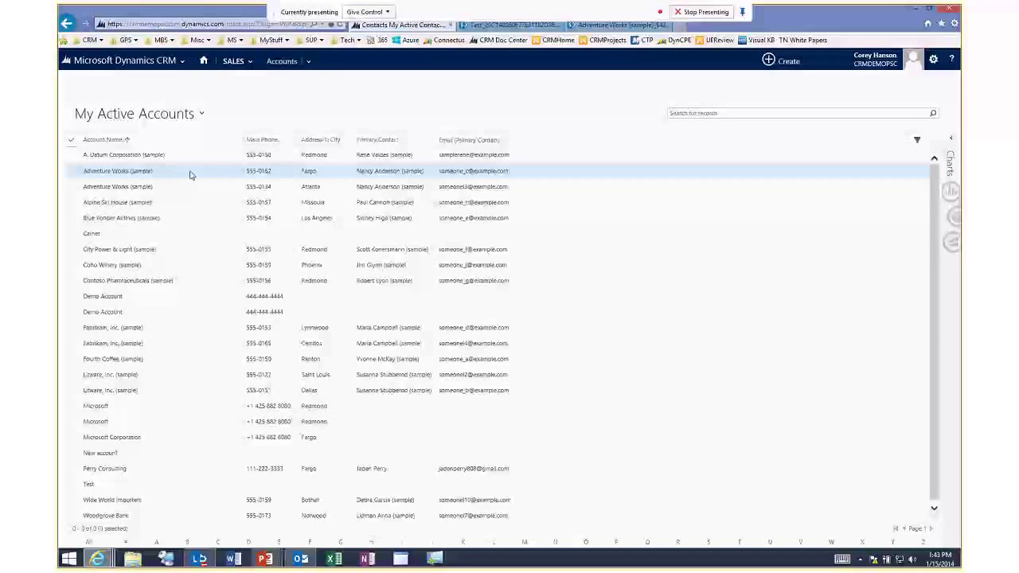
# Open the Adventure Works (sample) account, call its business phone through Lync, then hang up and close Lync.
pyautogui.doubleClick(189, 174)
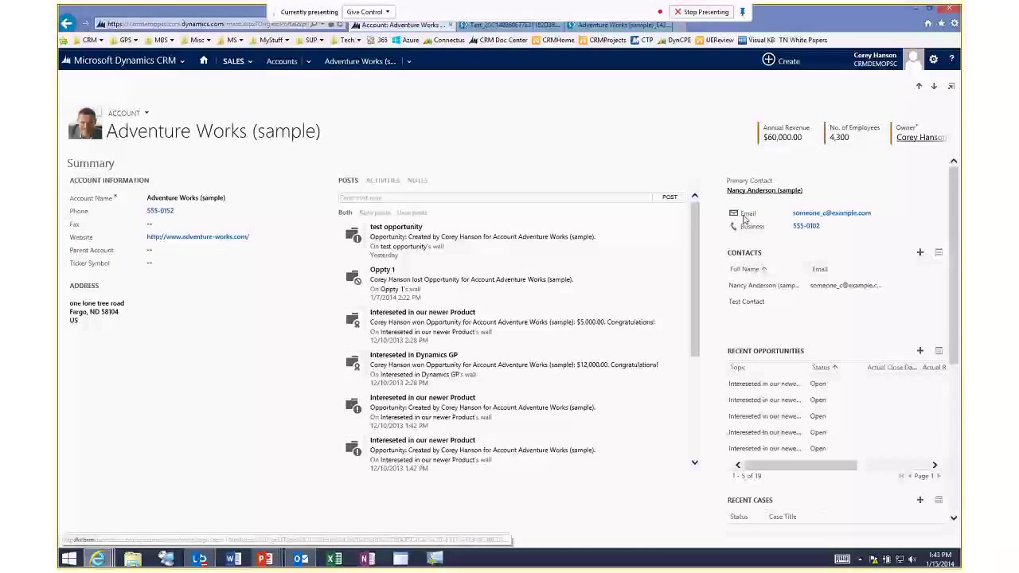
pyautogui.click(806, 227)
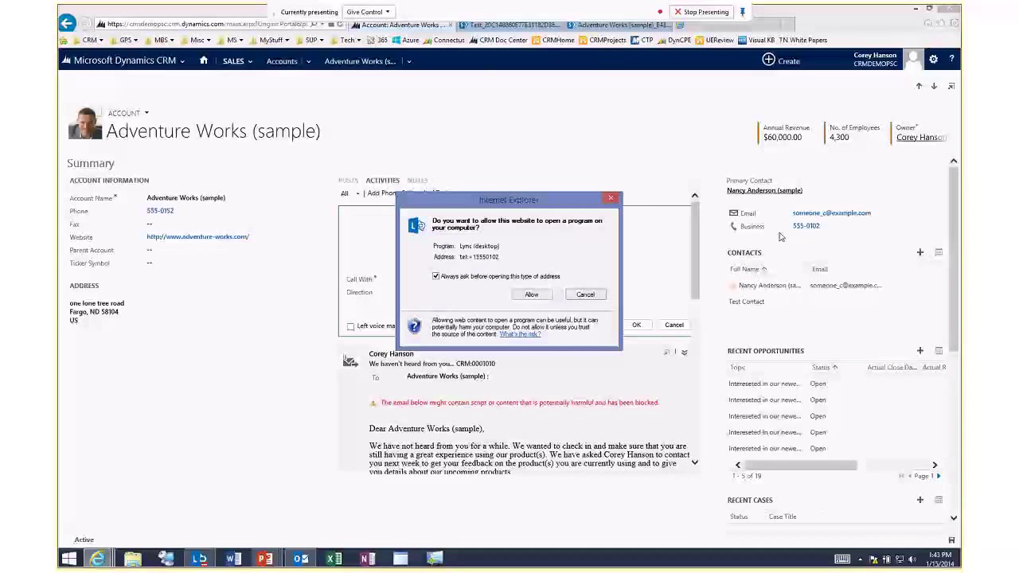
pyautogui.click(532, 295)
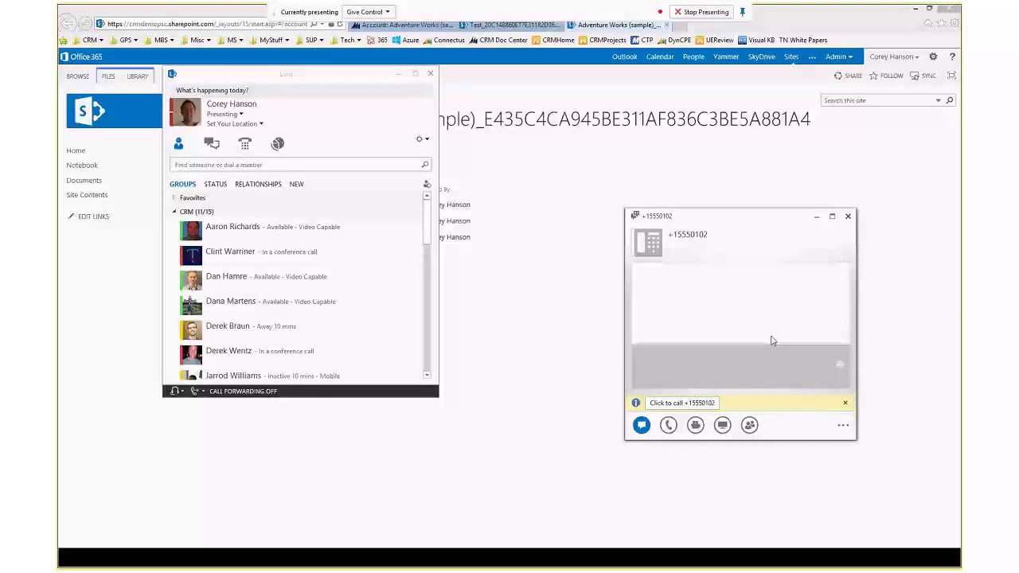
pyautogui.click(849, 218)
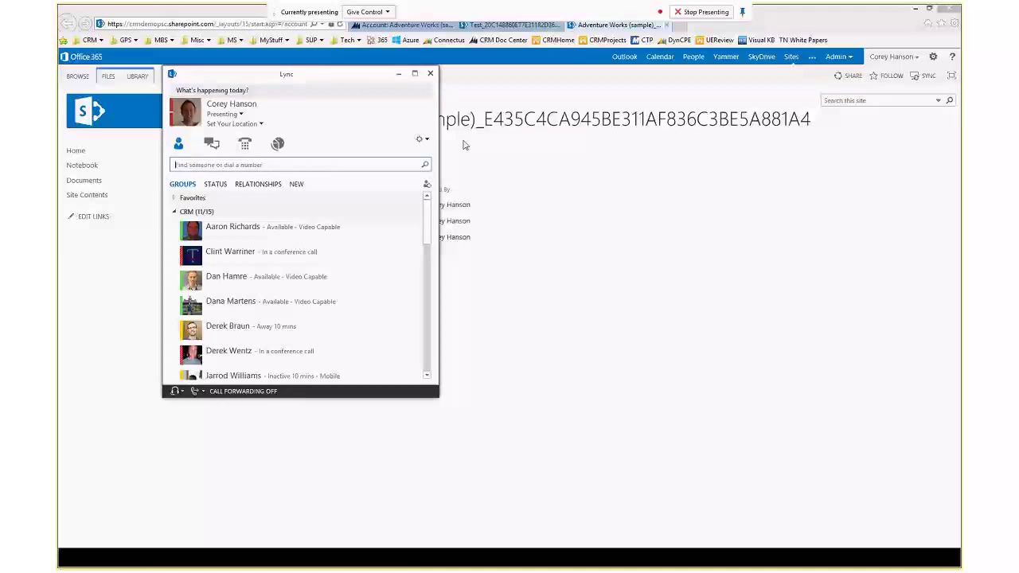
pyautogui.click(432, 74)
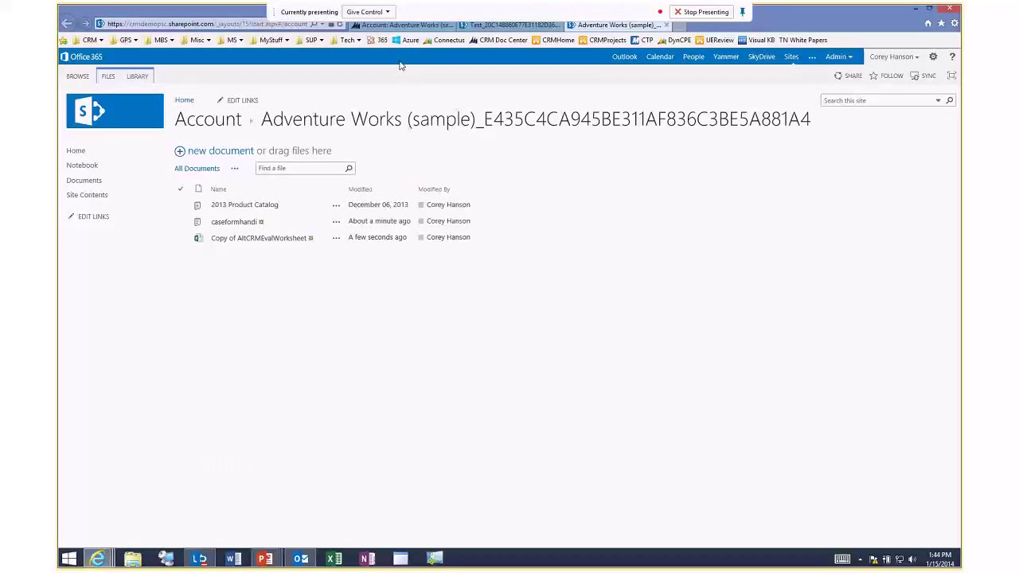
# Log the phone call with description 'notes from call', marked Left voice mail, and save it.
pyautogui.click(402, 26)
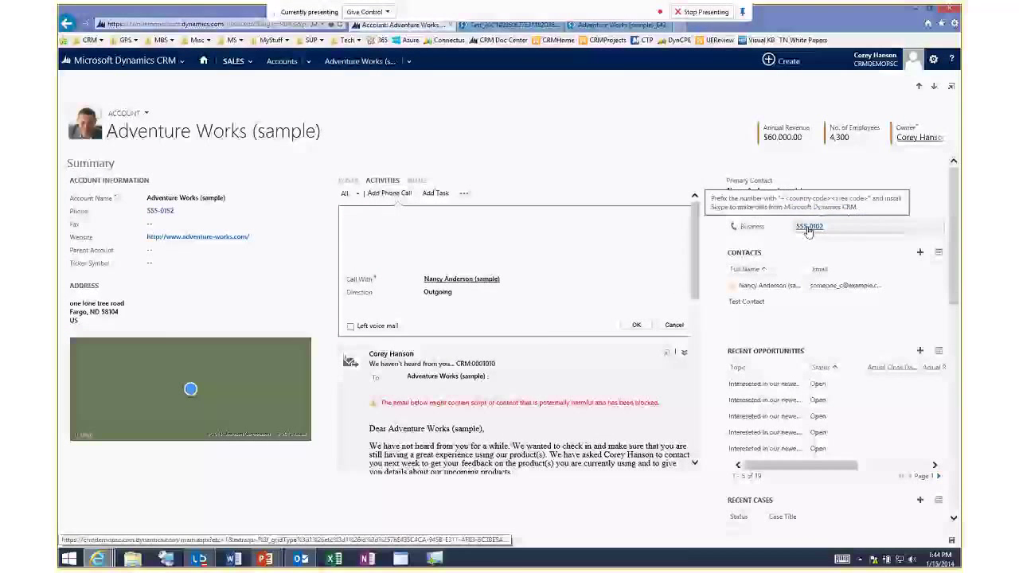
pyautogui.click(393, 225)
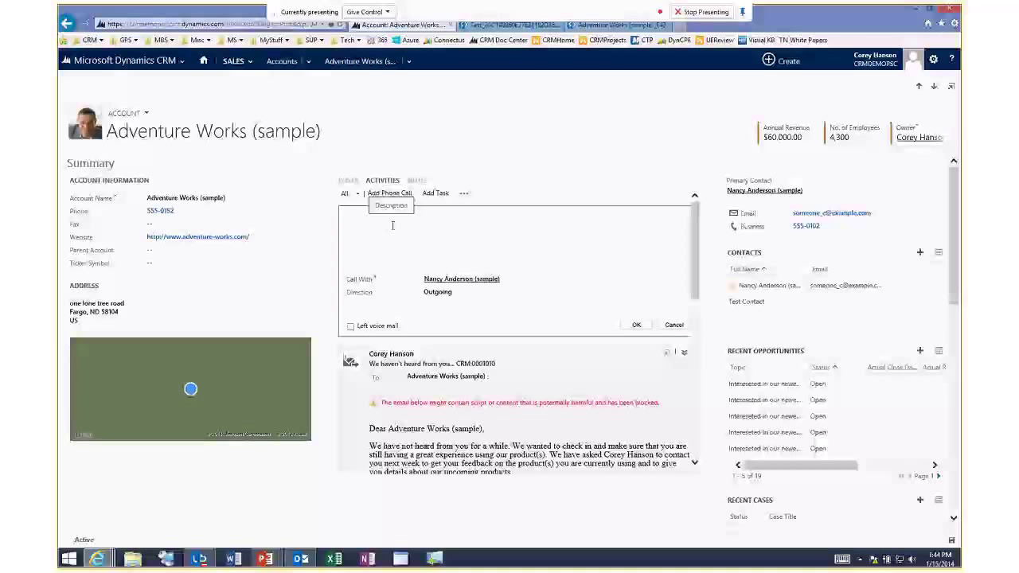
pyautogui.write('notes ')
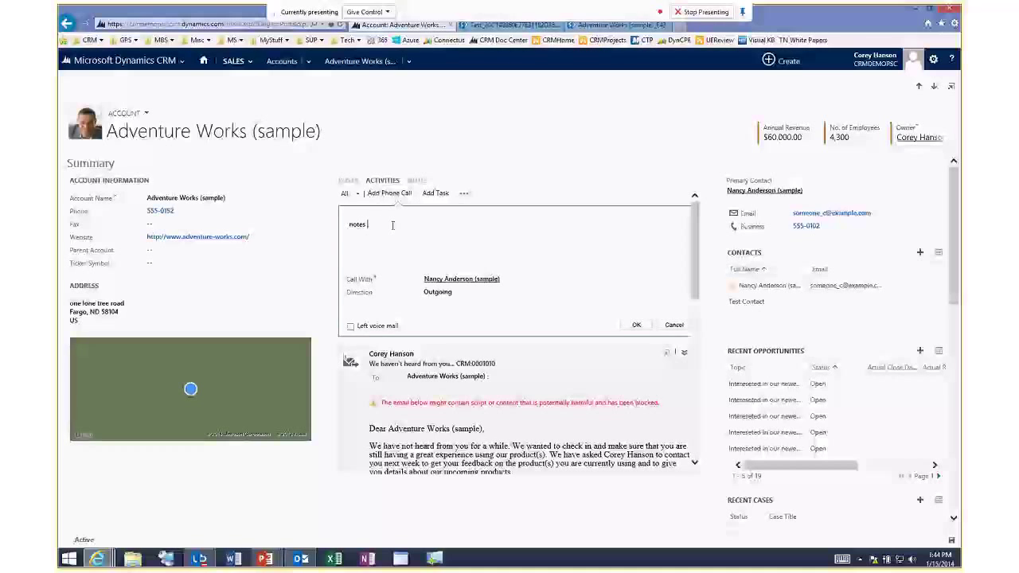
pyautogui.write('from call')
pyautogui.click(351, 326)
pyautogui.click(351, 328)
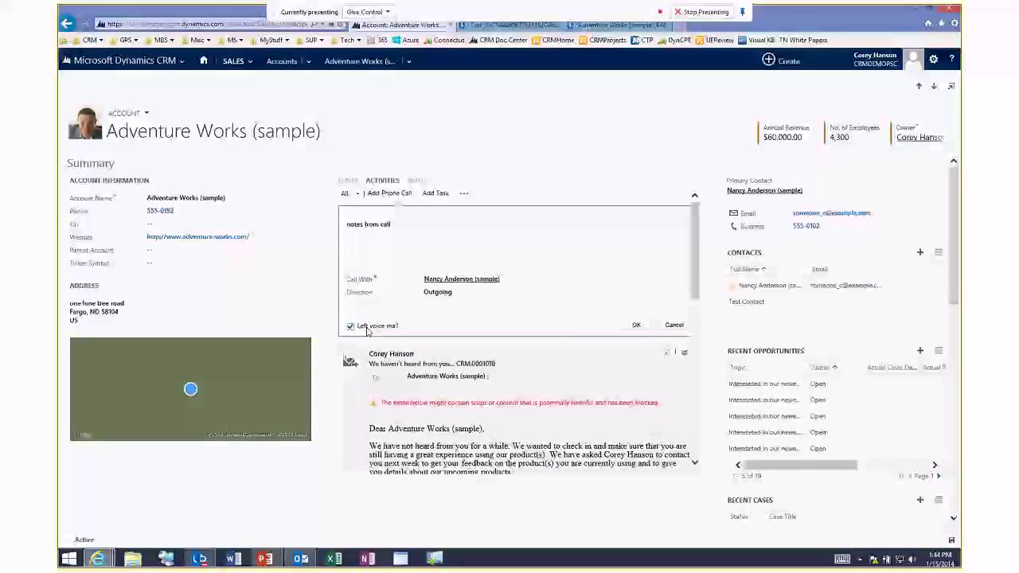
pyautogui.click(637, 325)
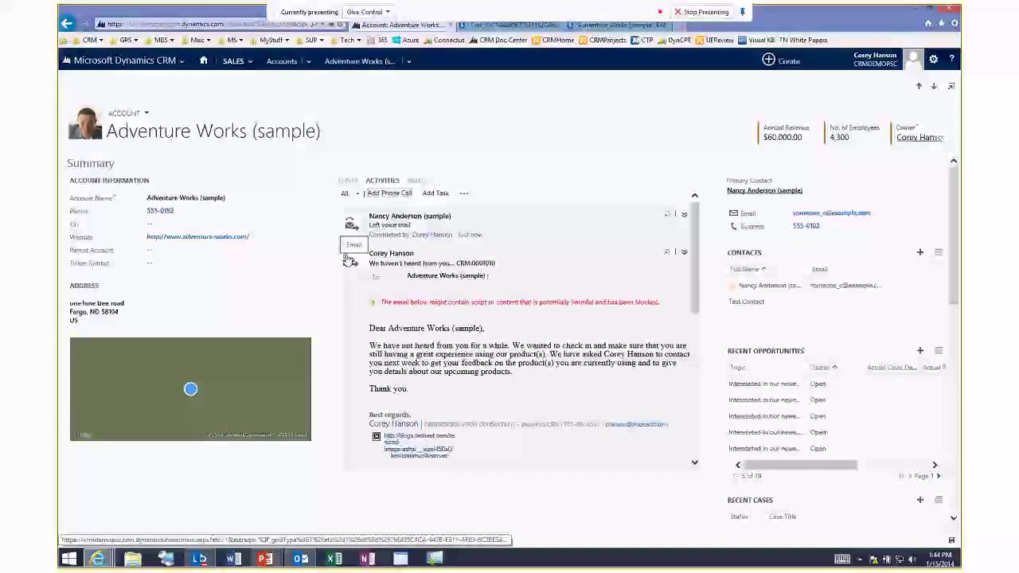
# Scroll through the account's Activities feed to review the logged call.
pyautogui.scroll(-3, 369, 328)
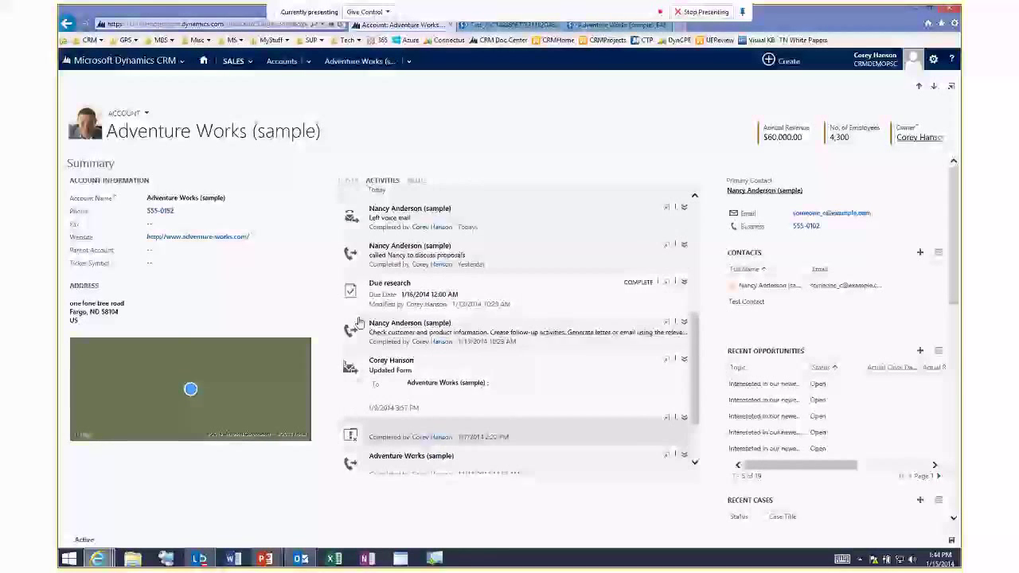
pyautogui.scroll(2, 369, 319)
pyautogui.scroll(-2, 368, 298)
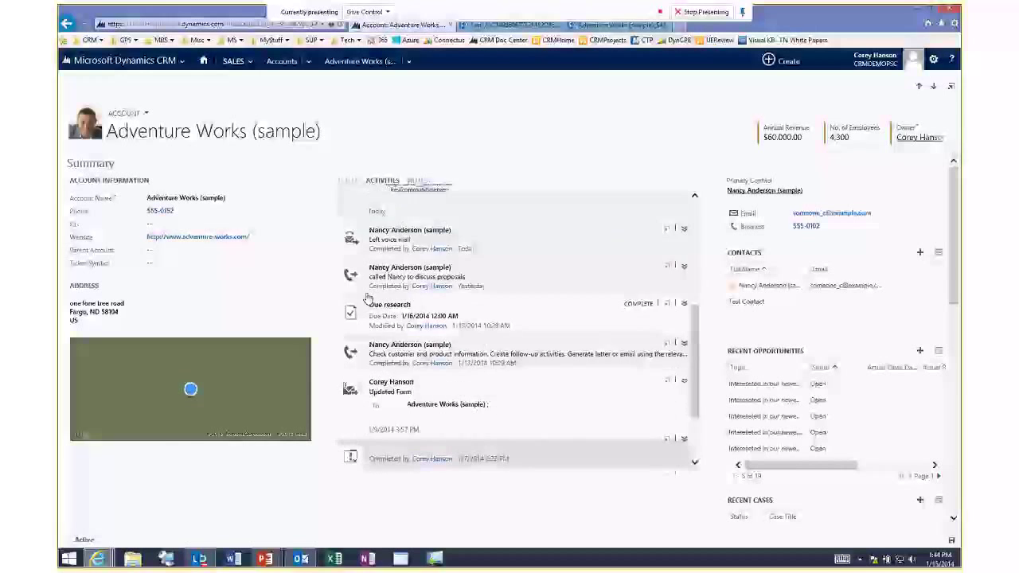
pyautogui.scroll(-2, 367, 298)
pyautogui.scroll(4, 361, 316)
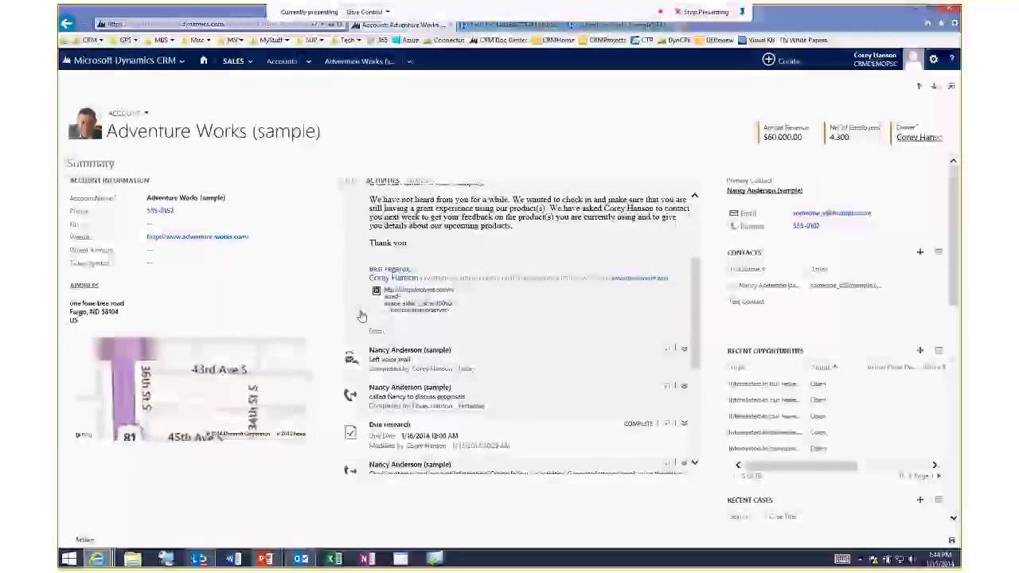
pyautogui.scroll(2, 360, 316)
pyautogui.scroll(3, 360, 316)
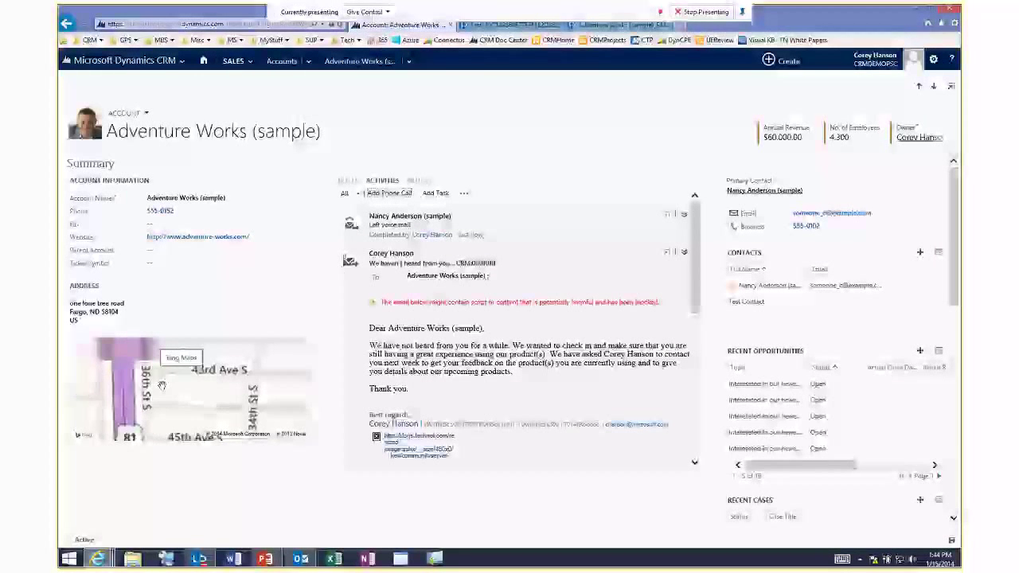
pyautogui.scroll(2, 169, 390)
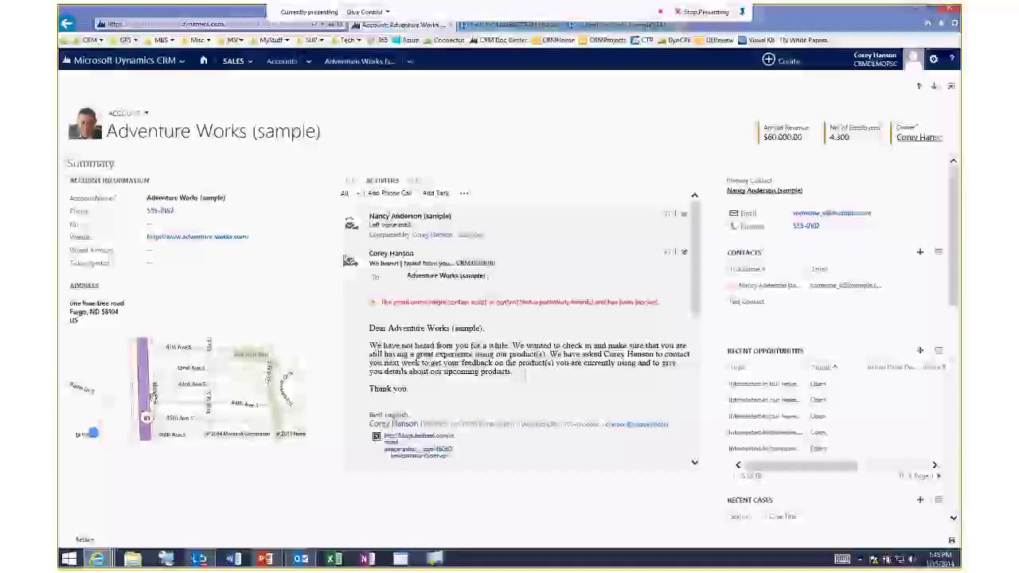
# Pan and zoom the Bing map on the account form in close to the address pin.
pyautogui.moveTo(93, 434); pyautogui.dragTo(167, 404)
pyautogui.moveTo(167, 403)
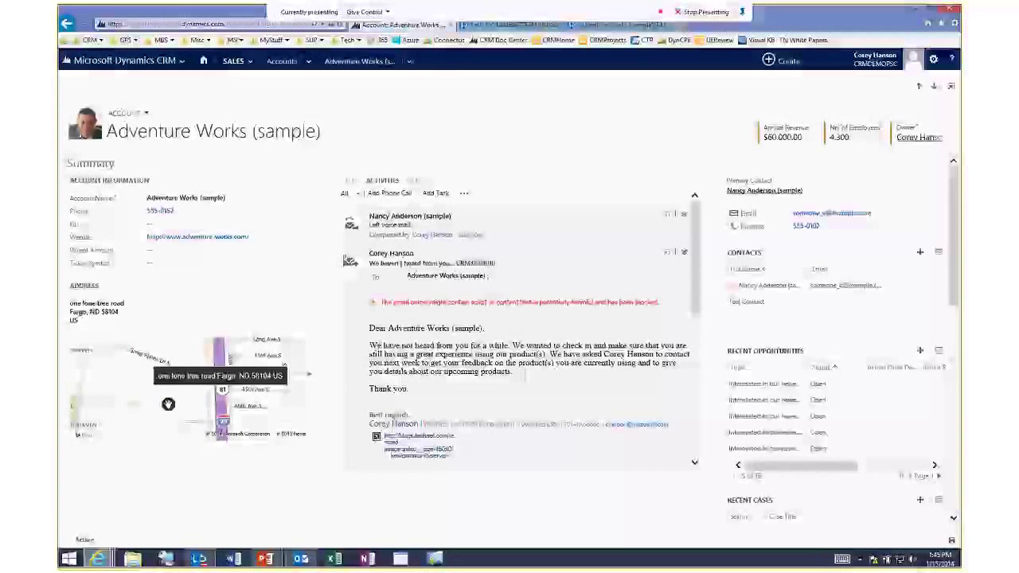
pyautogui.scroll(2, 172, 403)
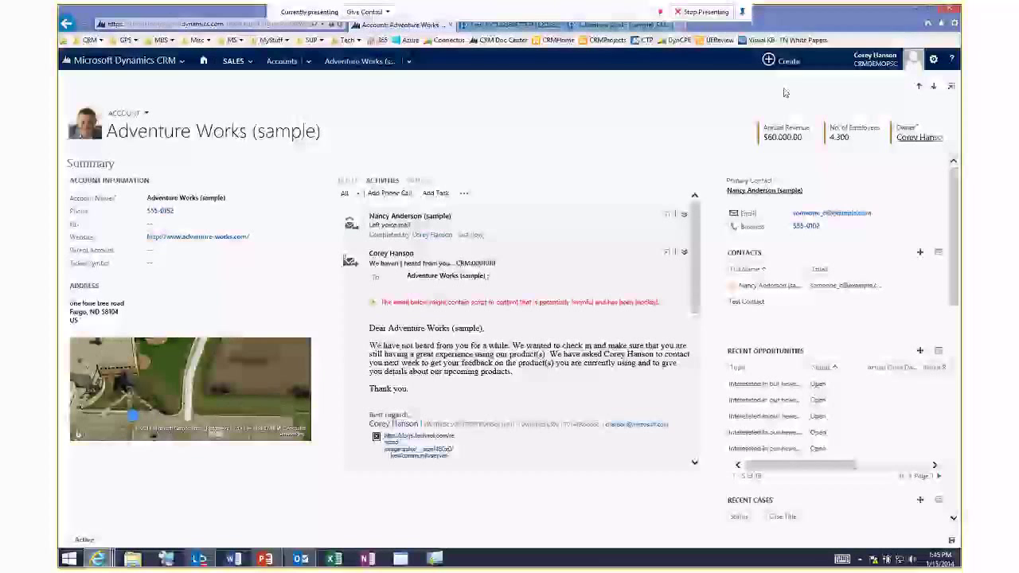
pyautogui.hotkey('ctrl', 't')
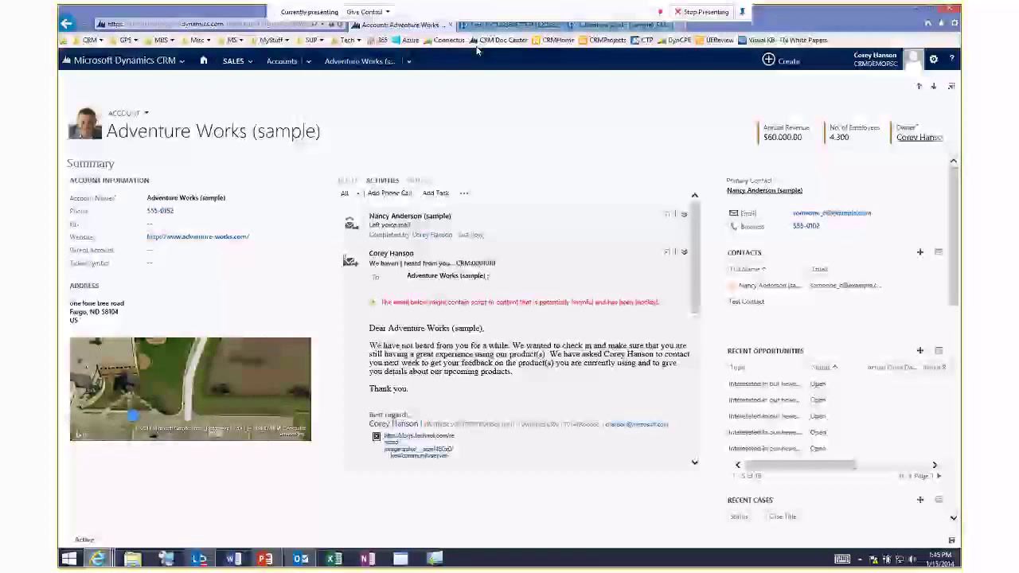
# Go to the Office 365 portal from the 365 bookmark and sign in as administrator.
pyautogui.click(377, 42)
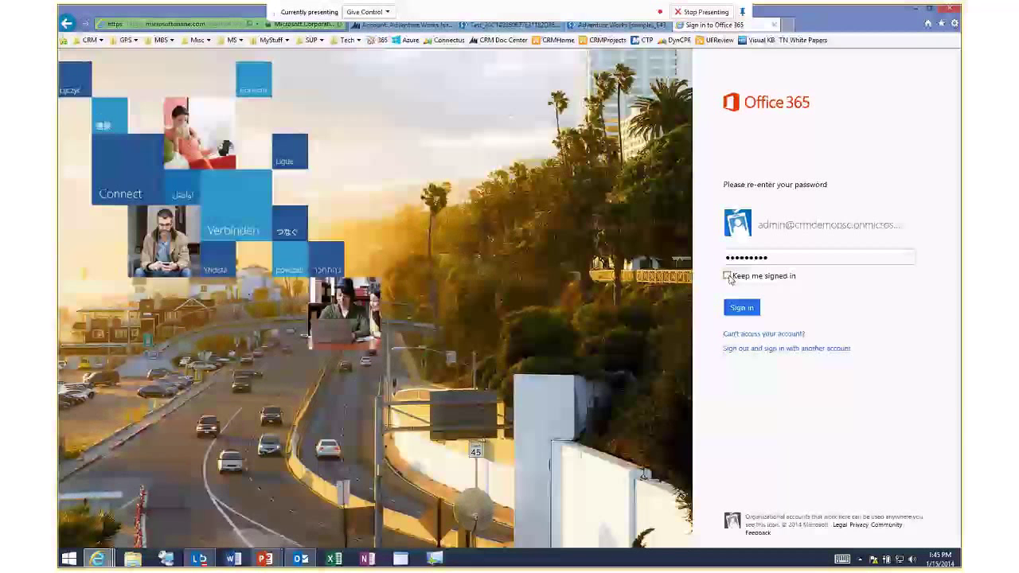
pyautogui.click(741, 307)
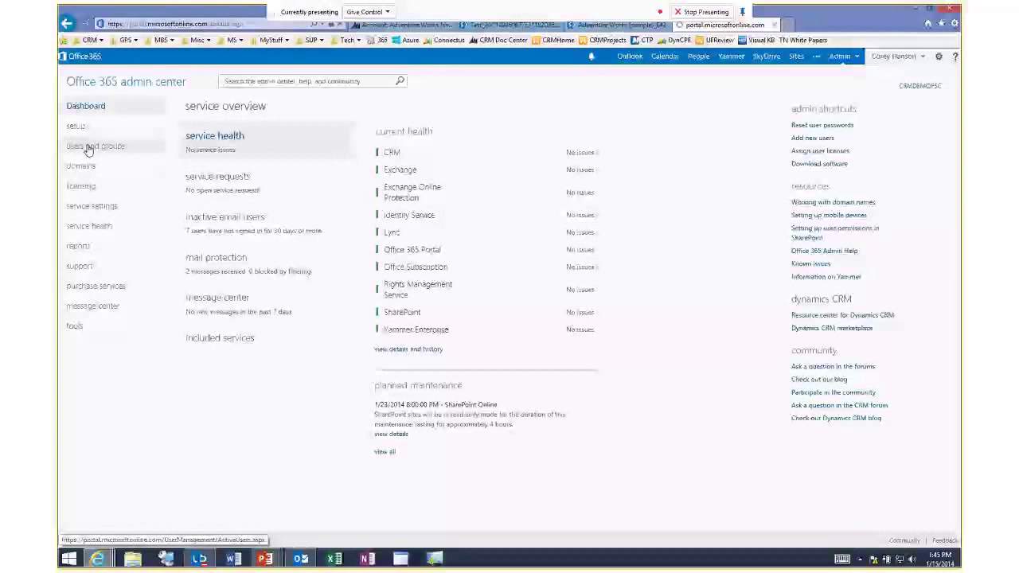
# Assign the first active user a Dynamics CRM Online Professional license, save, and return to Dashboard.
pyautogui.click(88, 148)
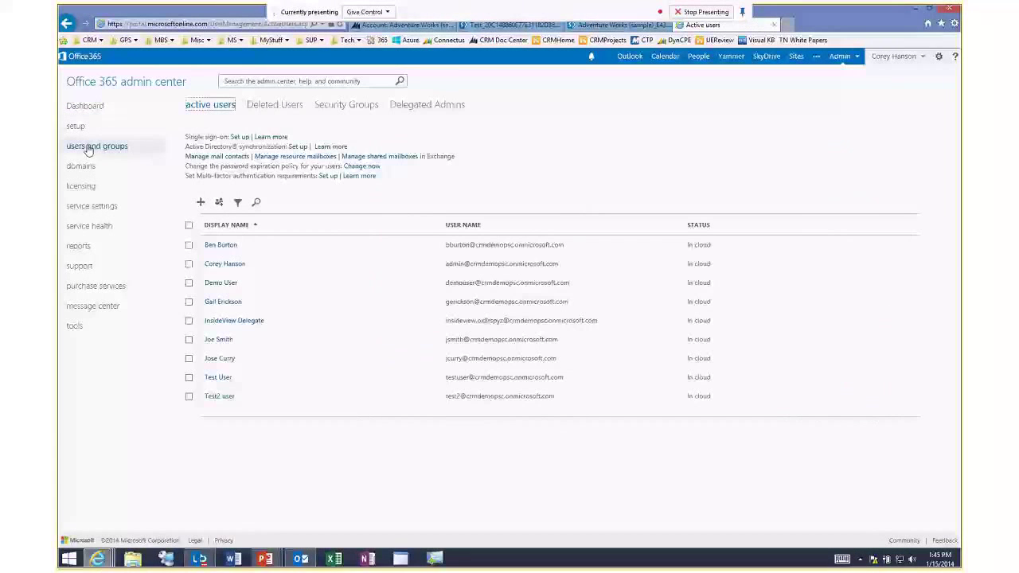
pyautogui.click(230, 248)
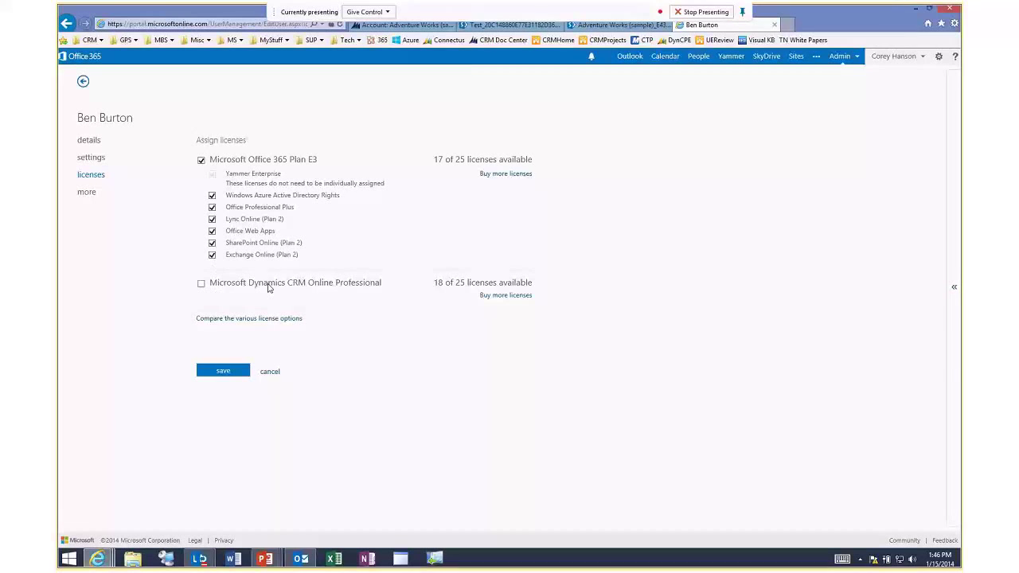
pyautogui.click(201, 284)
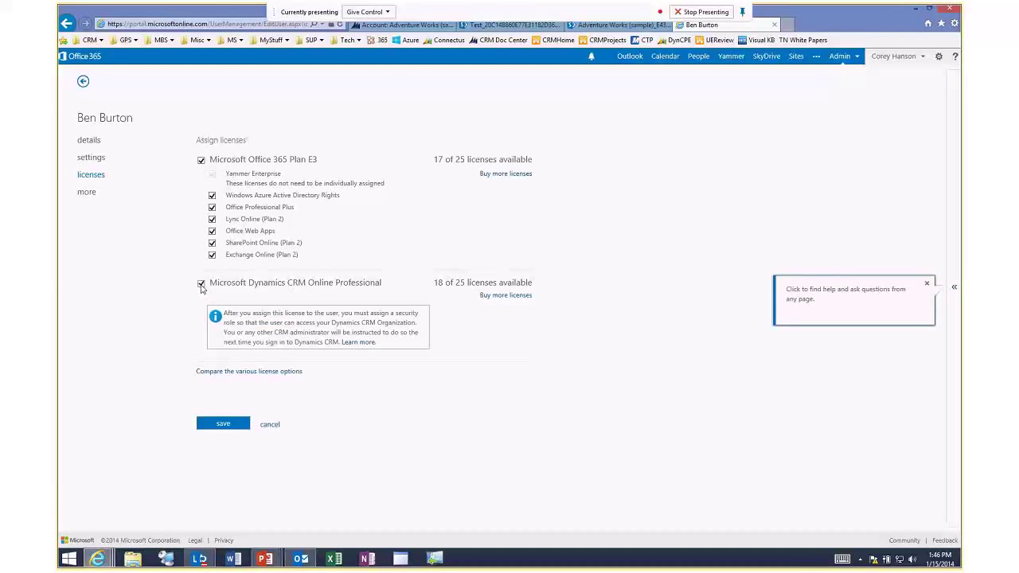
pyautogui.click(223, 424)
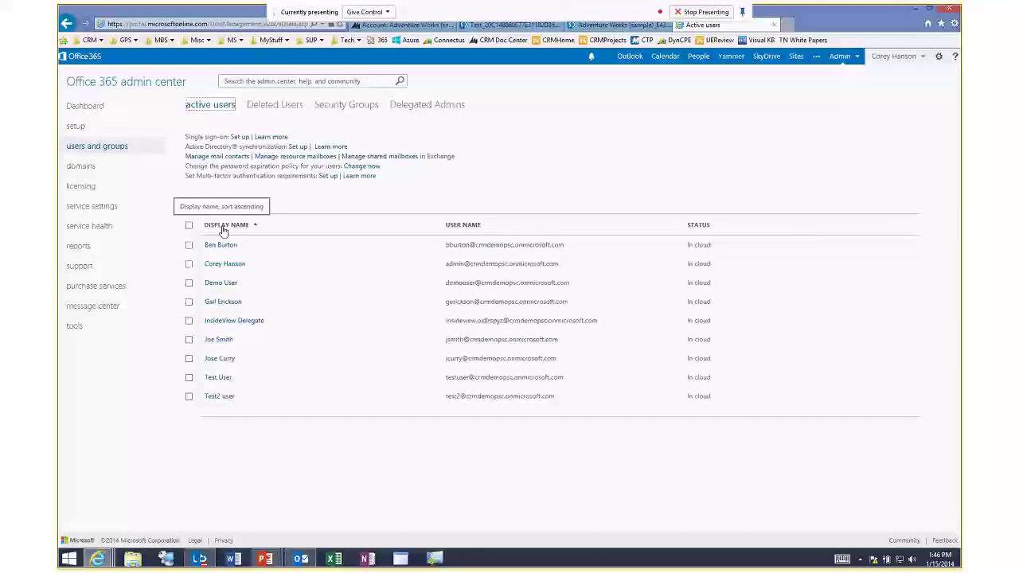
pyautogui.click(83, 108)
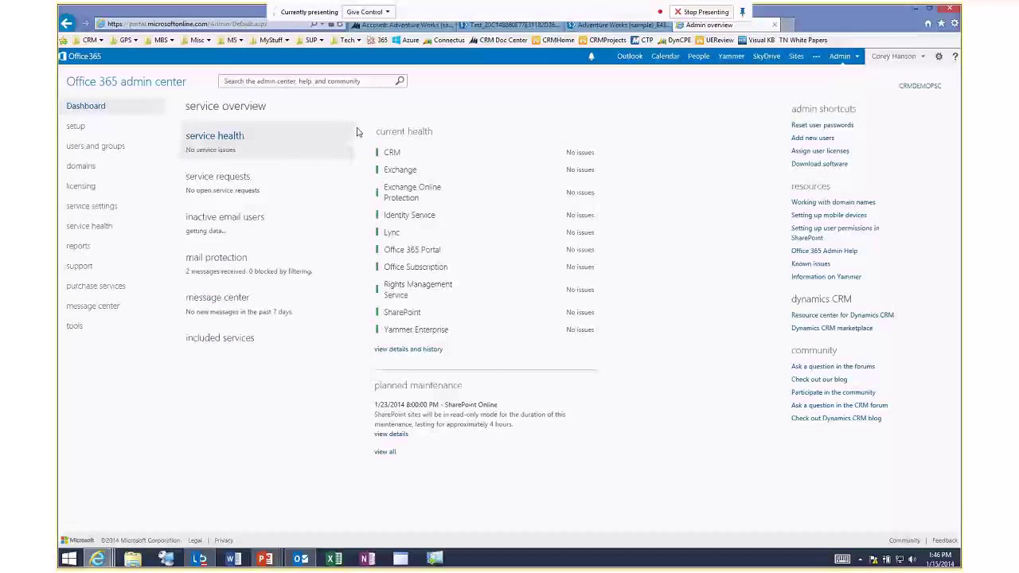
pyautogui.click(90, 227)
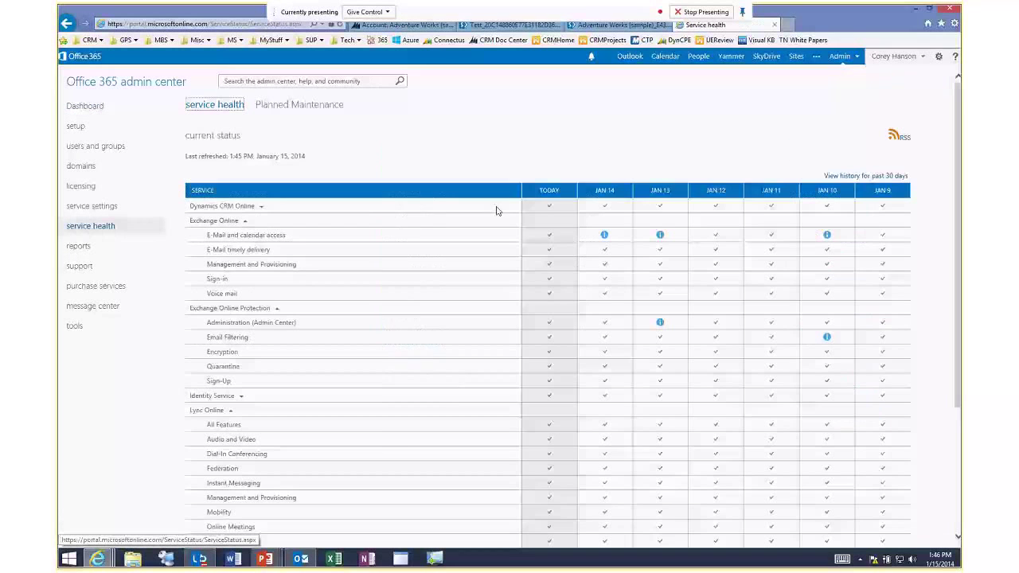
pyautogui.click(261, 206)
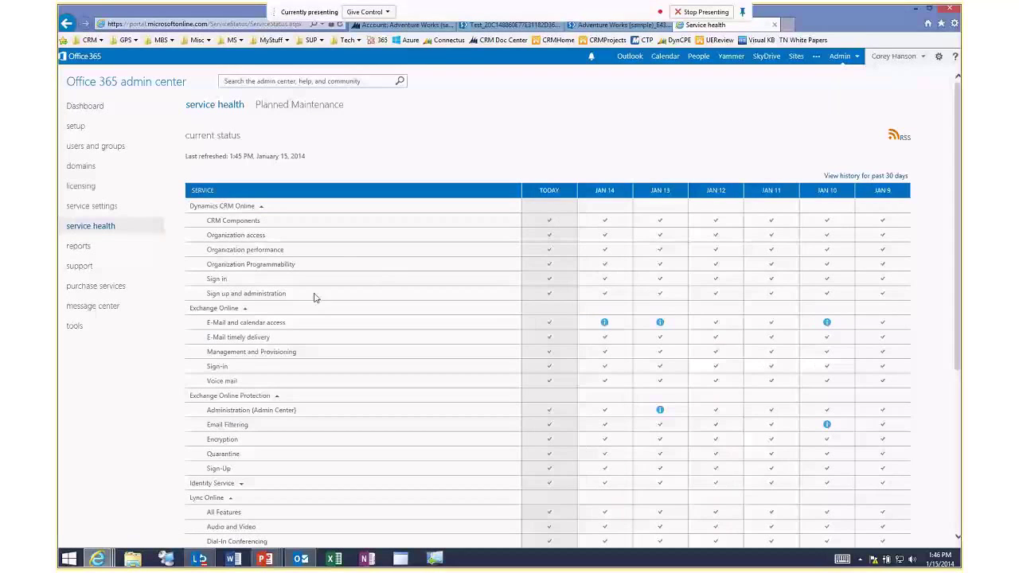
pyautogui.click(80, 165)
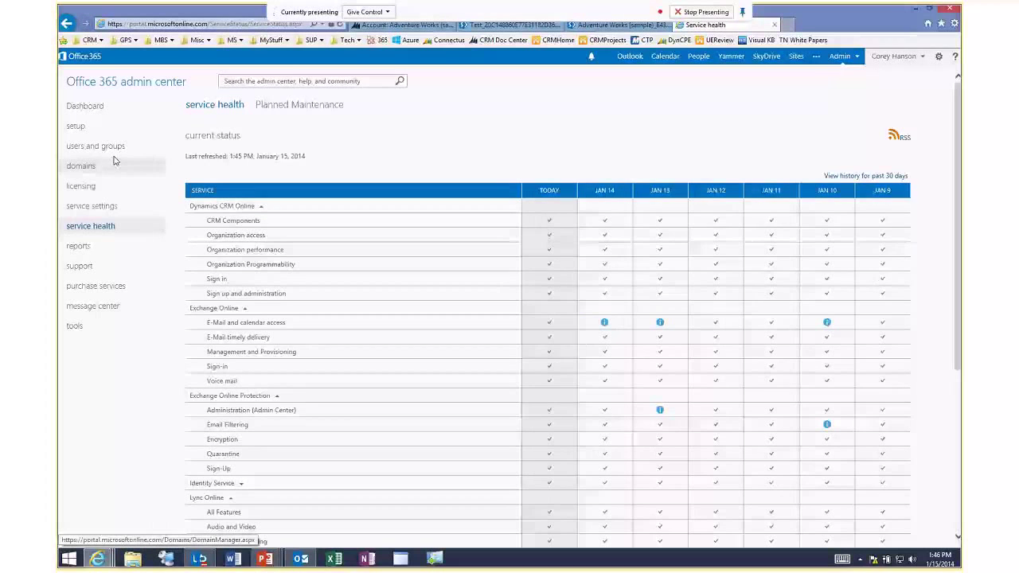
pyautogui.click(86, 109)
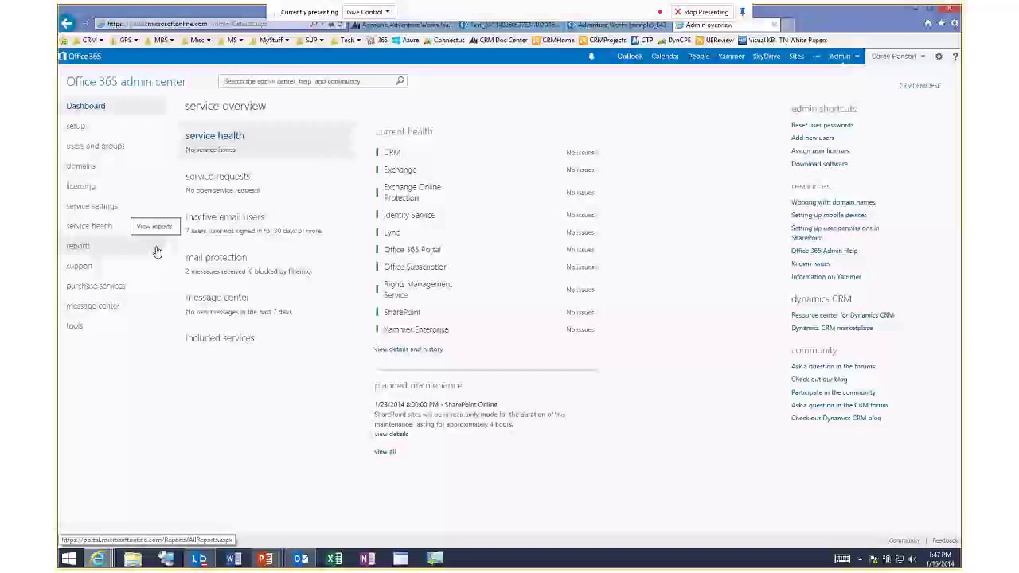
# Browse the CRM plans under purchase services, then show the Service Overview presentation slide.
pyautogui.click(89, 291)
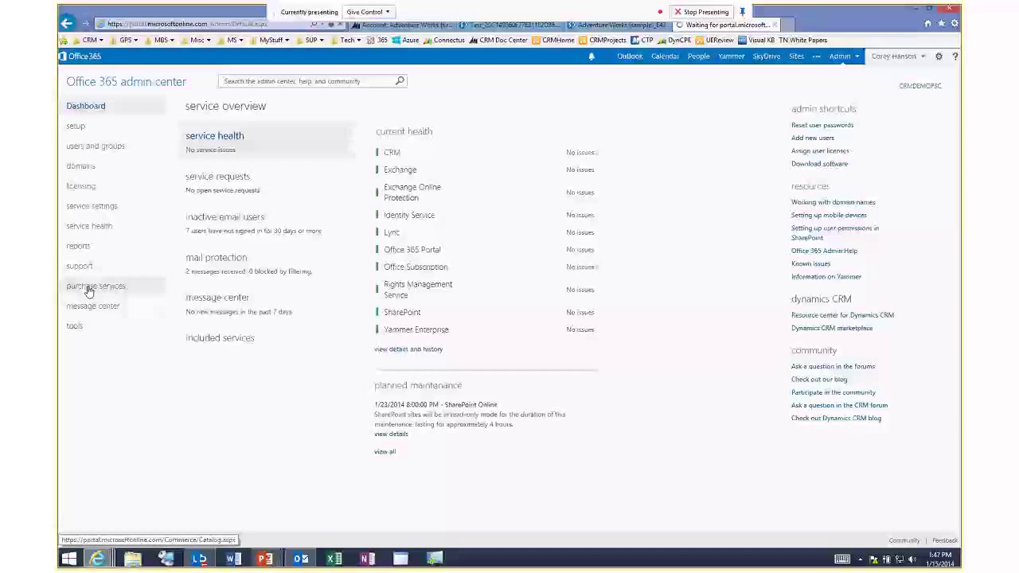
pyautogui.scroll(-10, 334, 341)
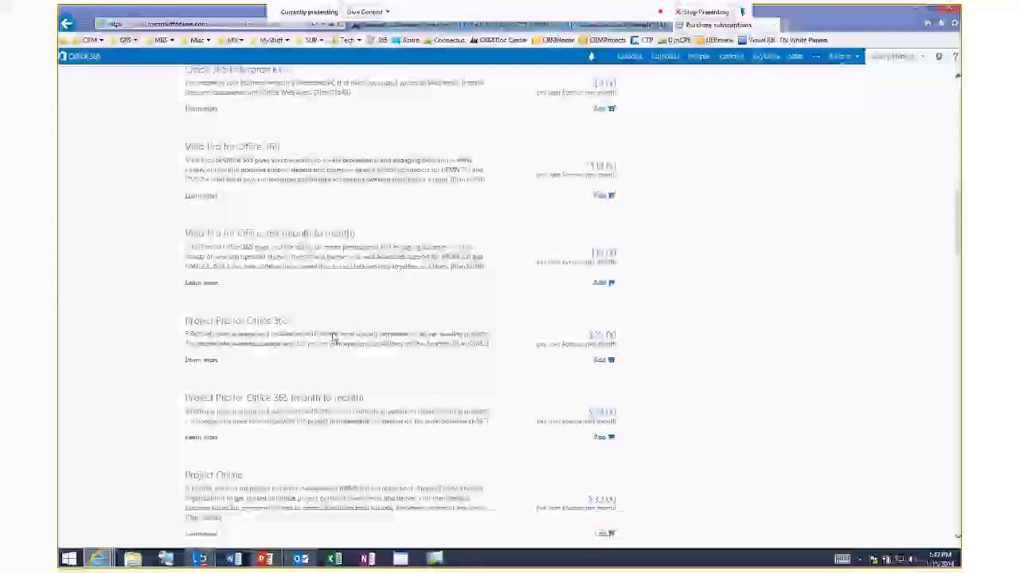
pyautogui.scroll(-2, 334, 341)
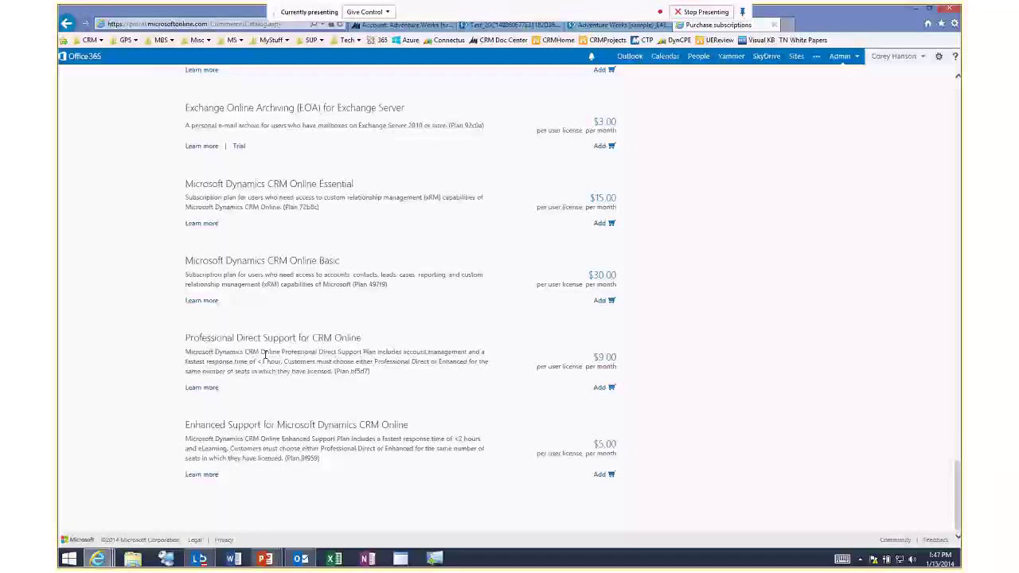
pyautogui.scroll(1, 285, 189)
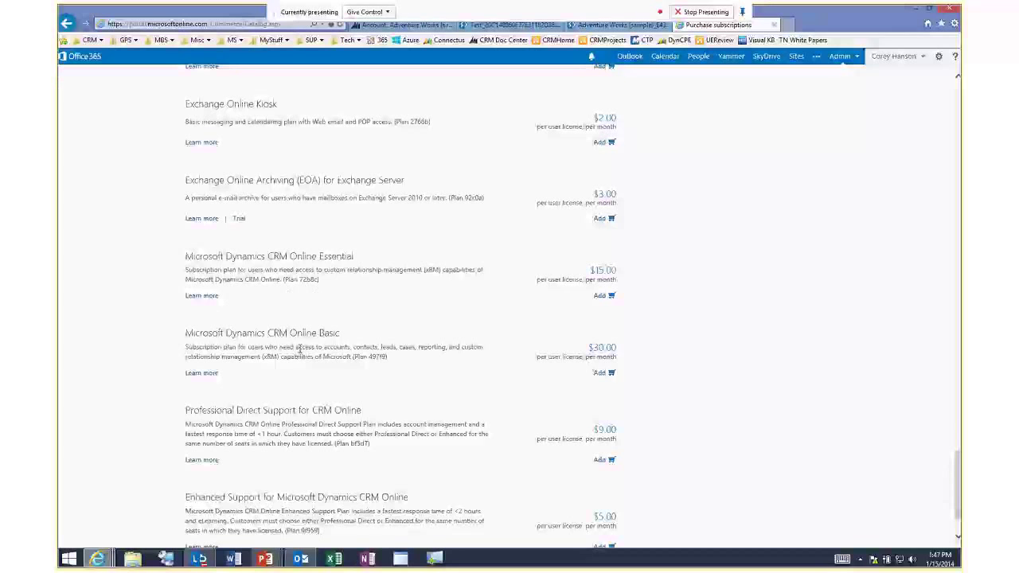
pyautogui.scroll(10, 316, 382)
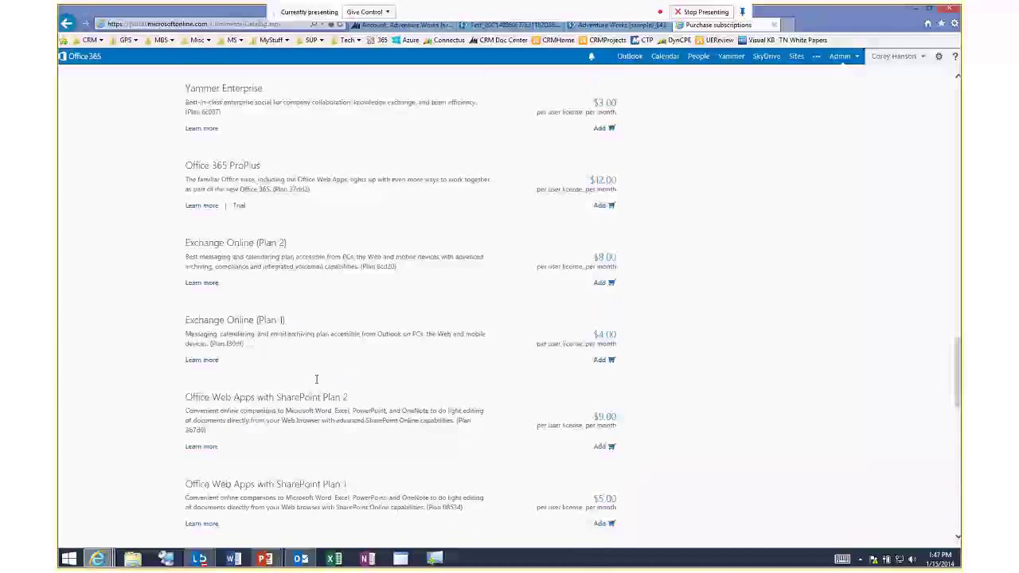
pyautogui.scroll(1, 343, 363)
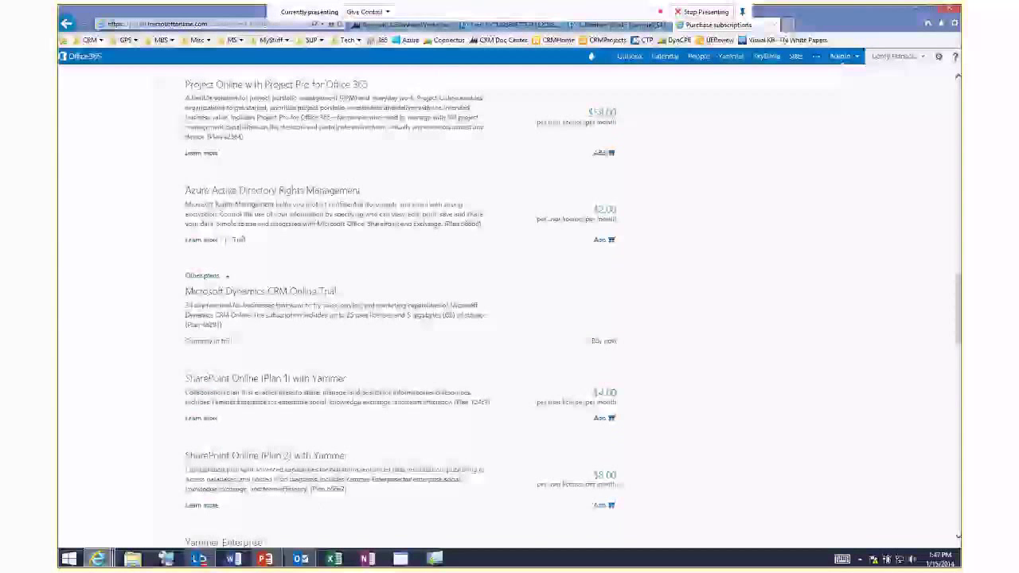
pyautogui.hotkey('alt', 'Tab')
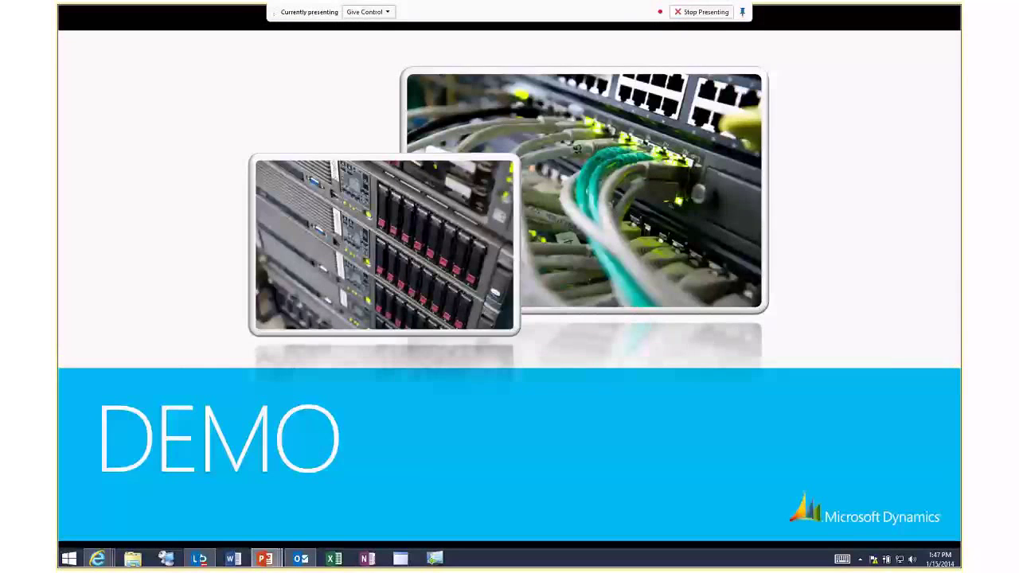
pyautogui.press('Right')
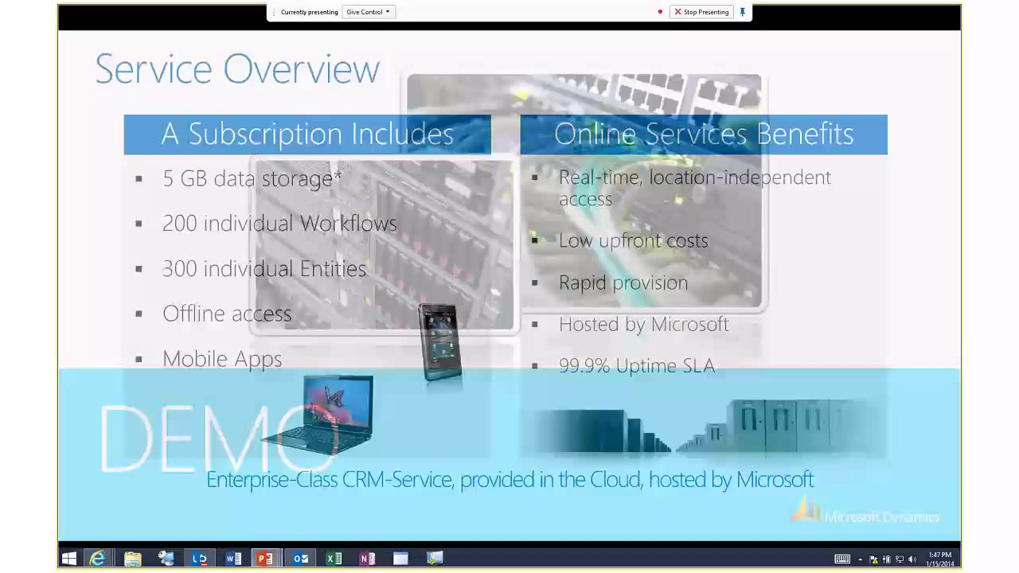